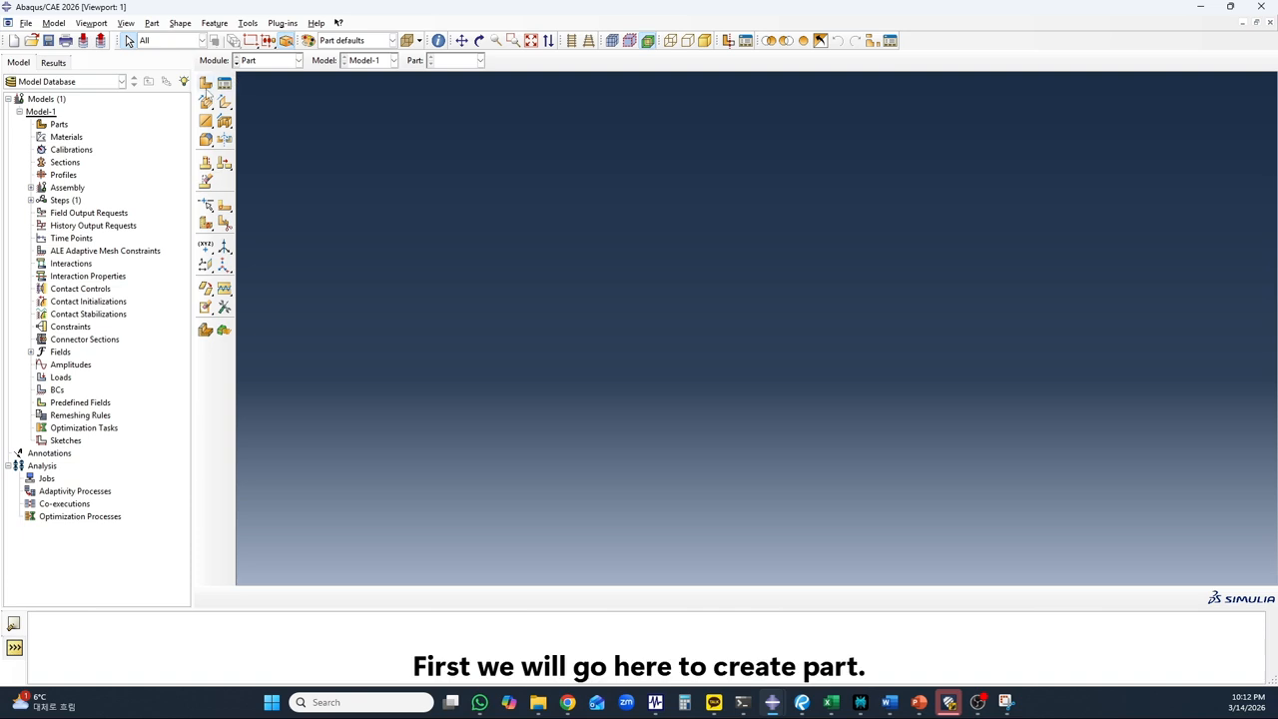
Create a 3D deformable part named Beam as a shell extrusion with an approximate size of 900
{"action": "left_click", "coordinate": [205, 85]}
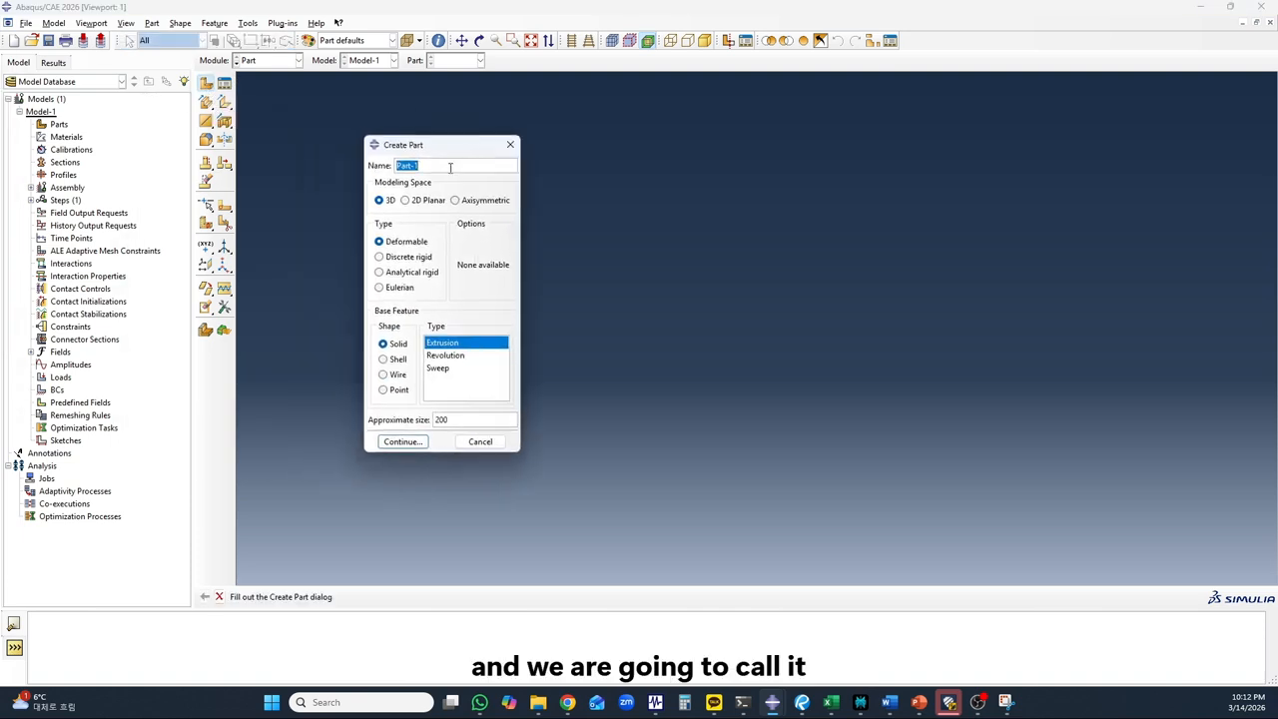
{"action": "type", "text": "Beam"}
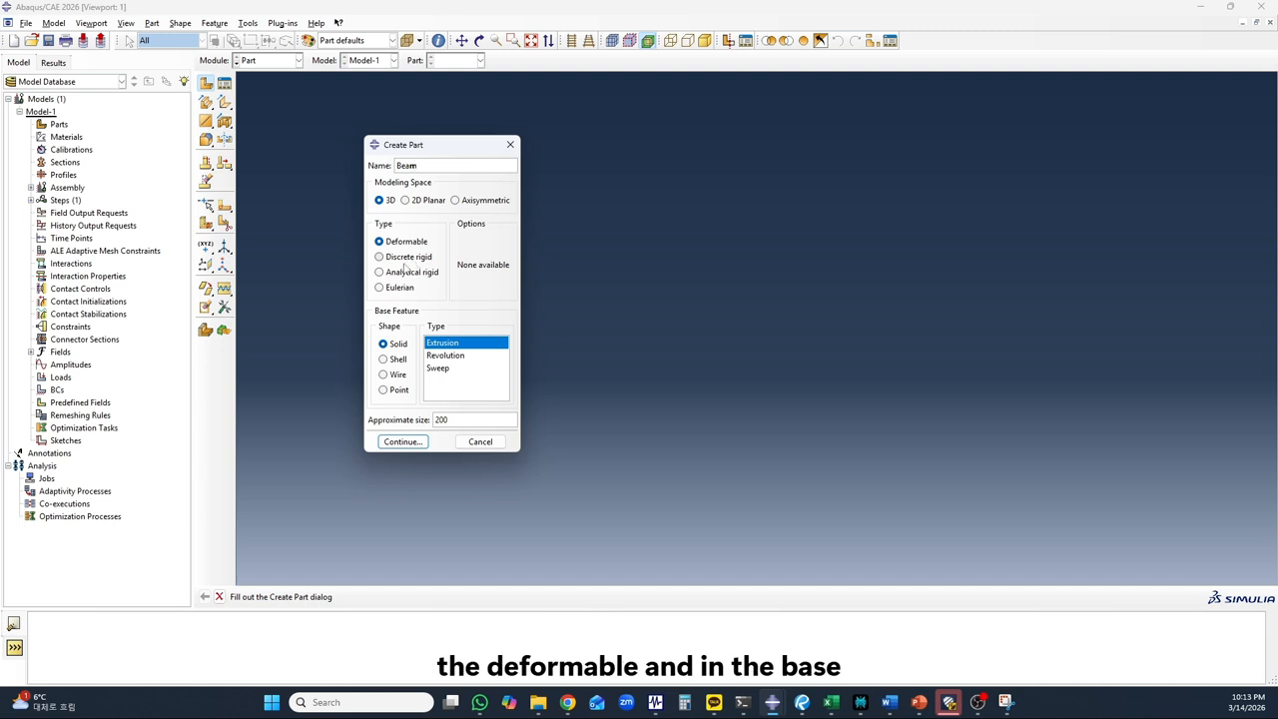
{"action": "left_click", "coordinate": [384, 358]}
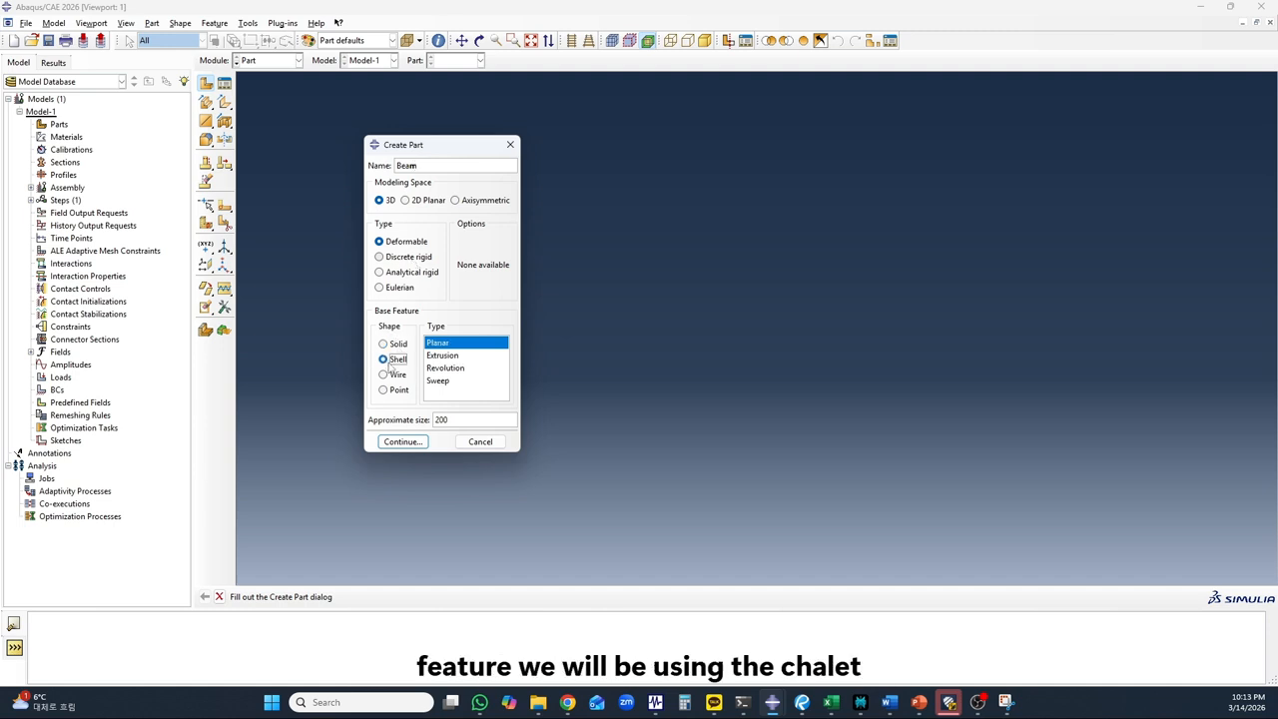
{"action": "left_click", "coordinate": [446, 357]}
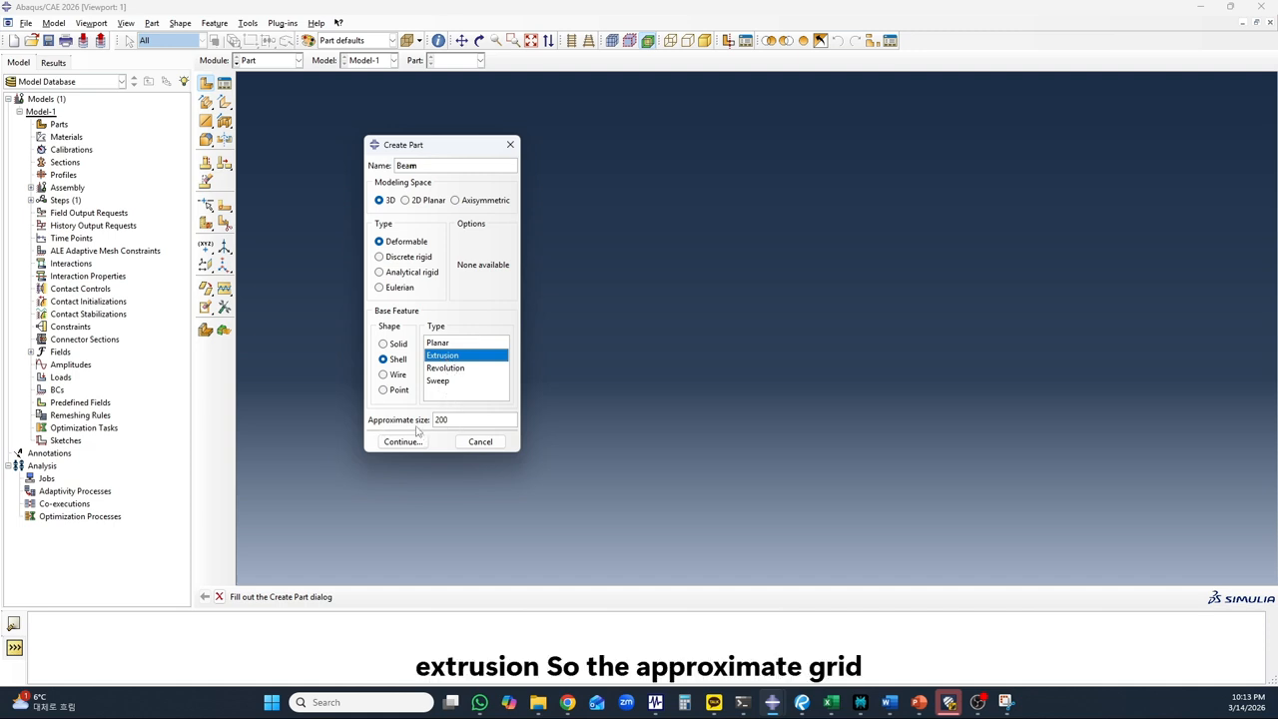
{"action": "left_click_drag", "start_coordinate": [459, 420], "coordinate": [428, 424]}
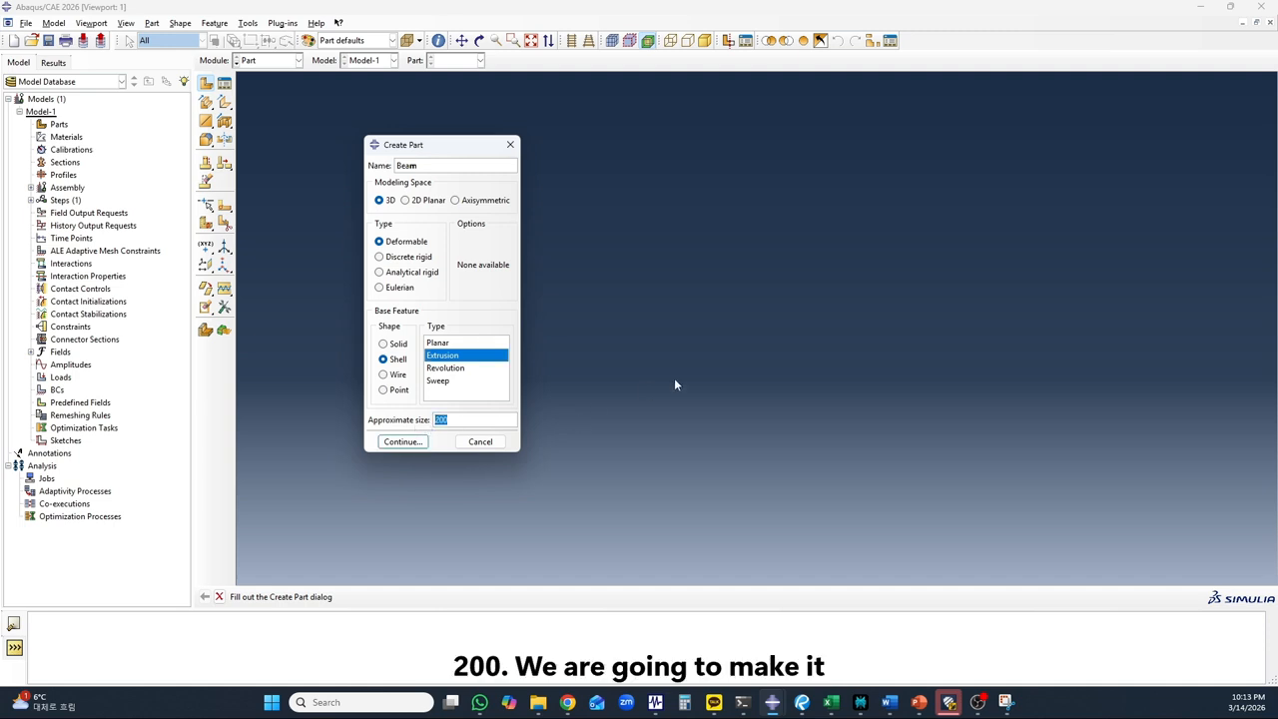
{"action": "type", "text": "900"}
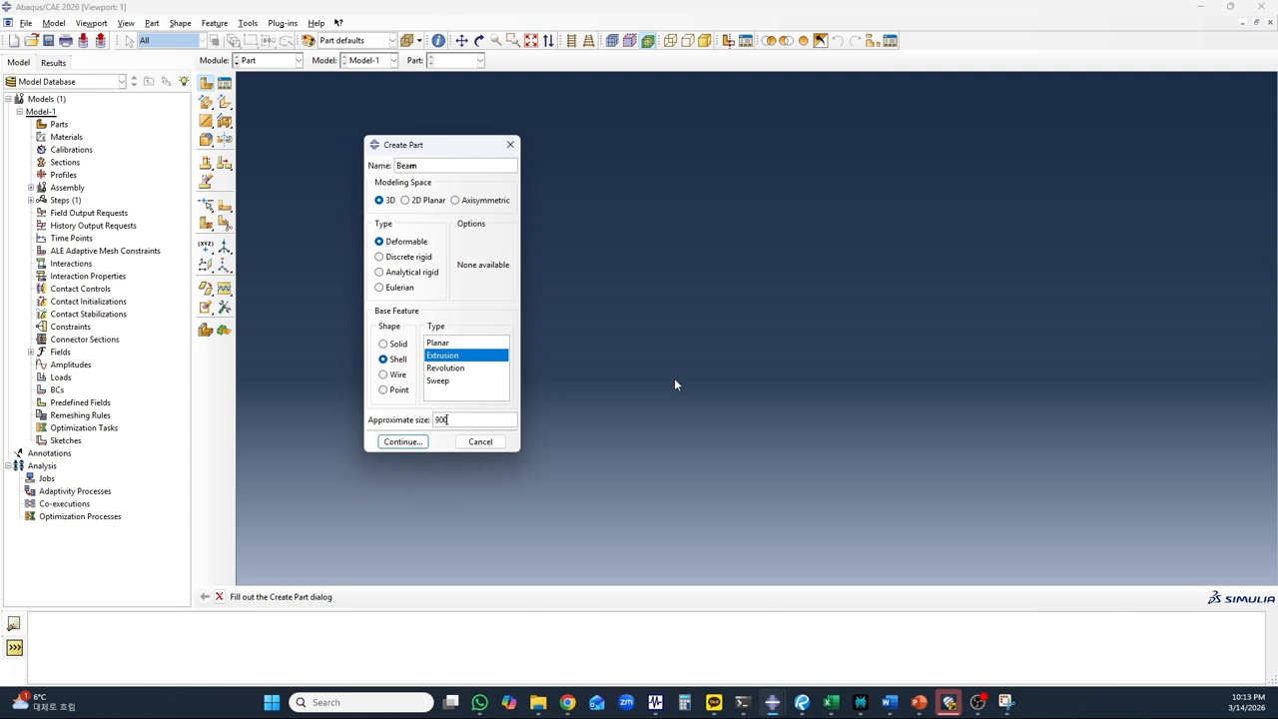
{"action": "left_click", "coordinate": [402, 441]}
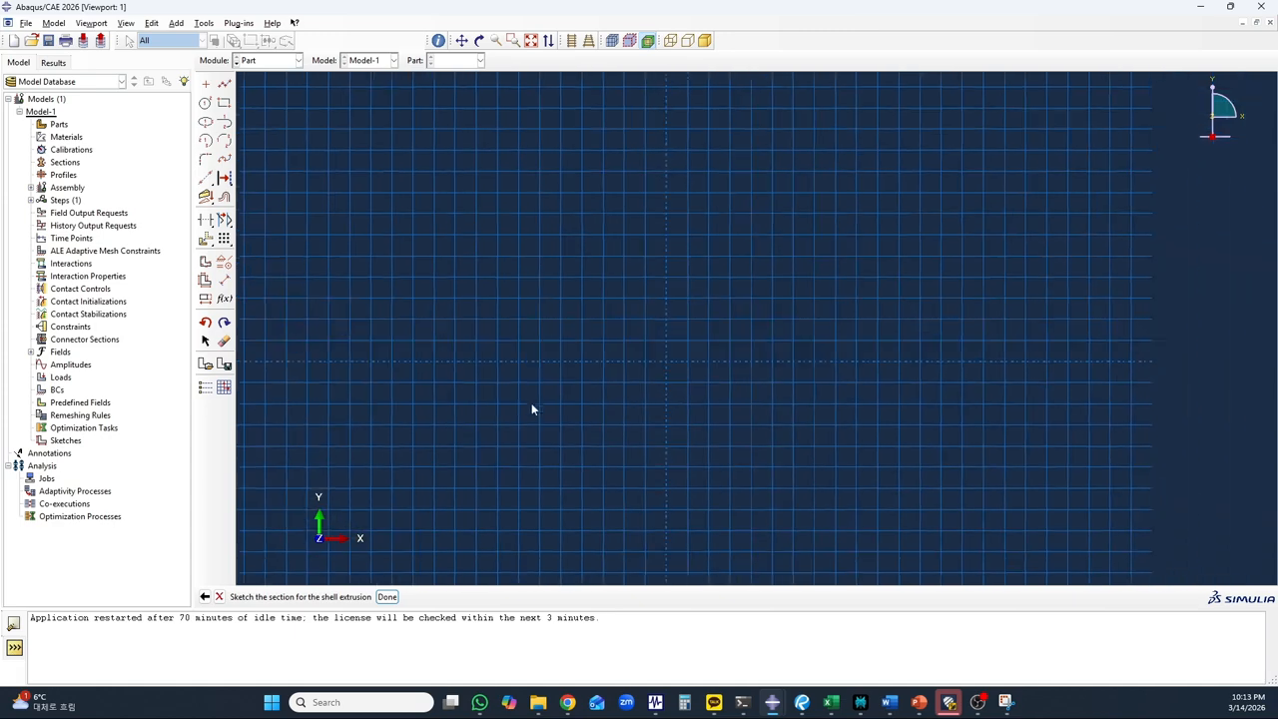
Finish the I-shaped section sketch of the beam and extrude it to a depth of 19000
{"action": "scroll", "coordinate": [599, 399], "scroll_direction": "down", "scroll_amount": 10}
{"action": "scroll", "coordinate": [456, 448], "scroll_direction": "up", "scroll_amount": 4}
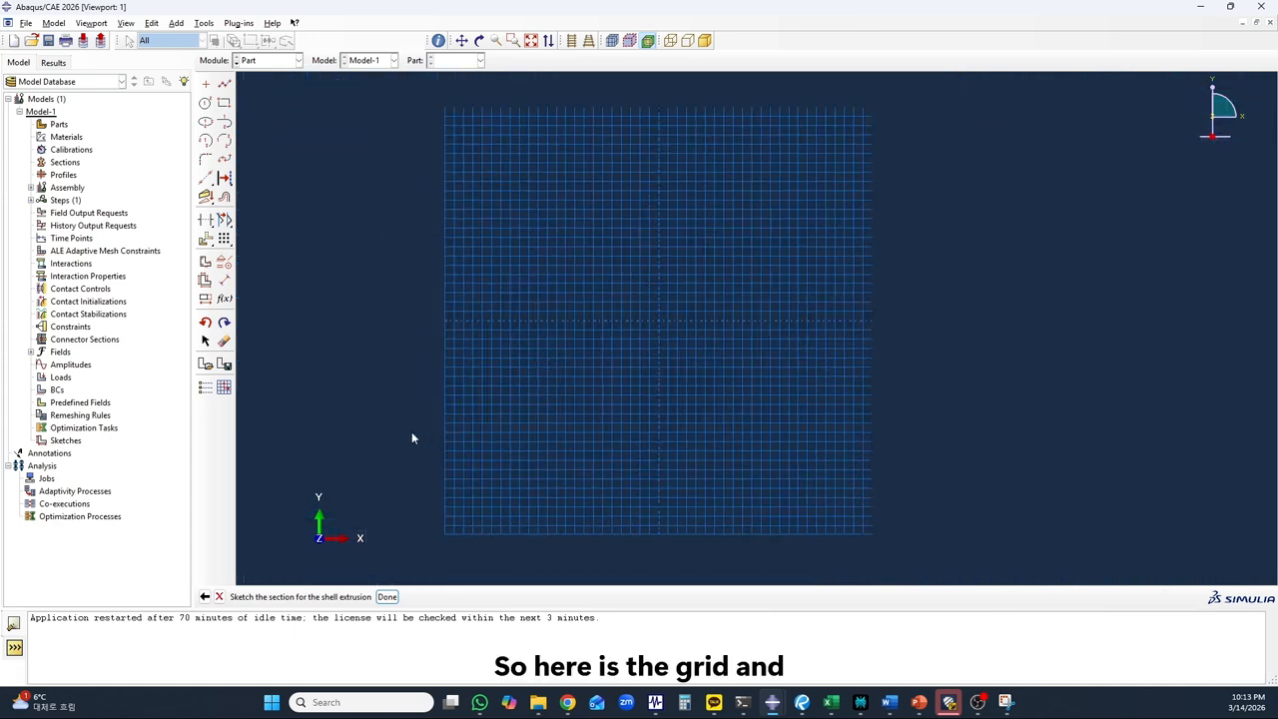
{"action": "scroll", "coordinate": [412, 437], "scroll_direction": "up", "scroll_amount": 2}
{"action": "scroll", "coordinate": [573, 415], "scroll_direction": "down", "scroll_amount": 2}
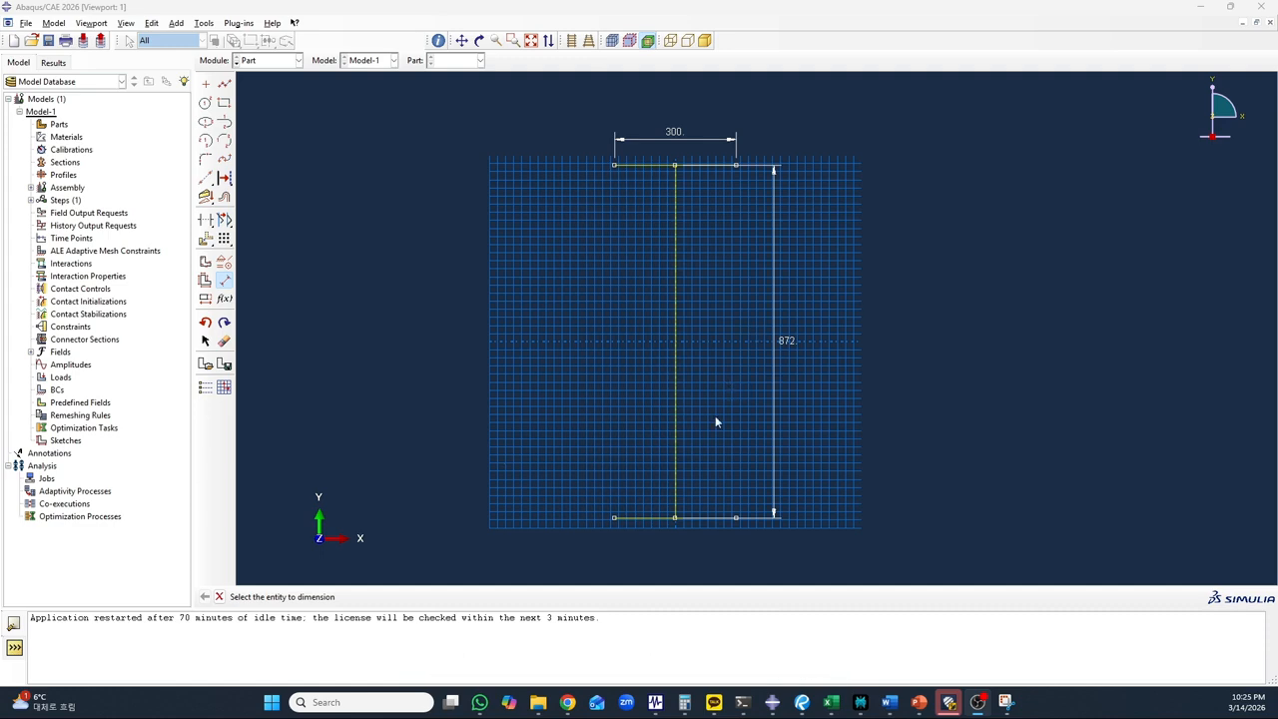
{"action": "left_click", "coordinate": [219, 596]}
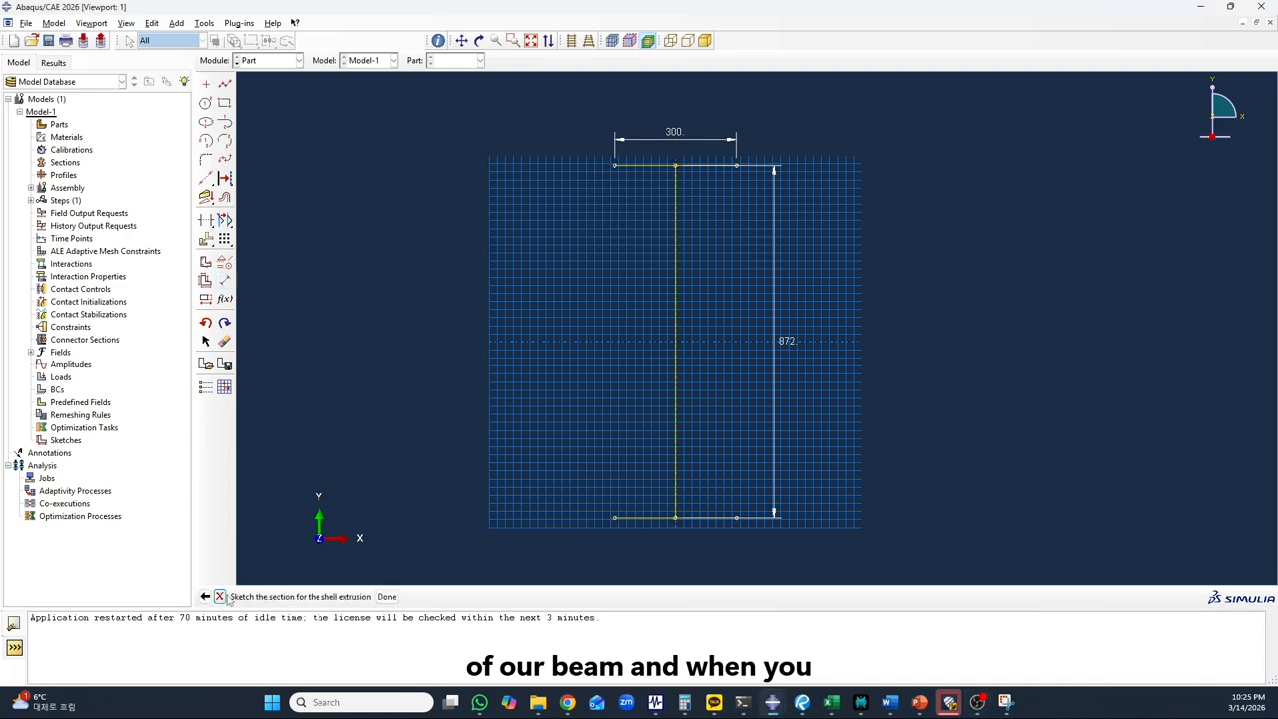
{"action": "left_click", "coordinate": [388, 596]}
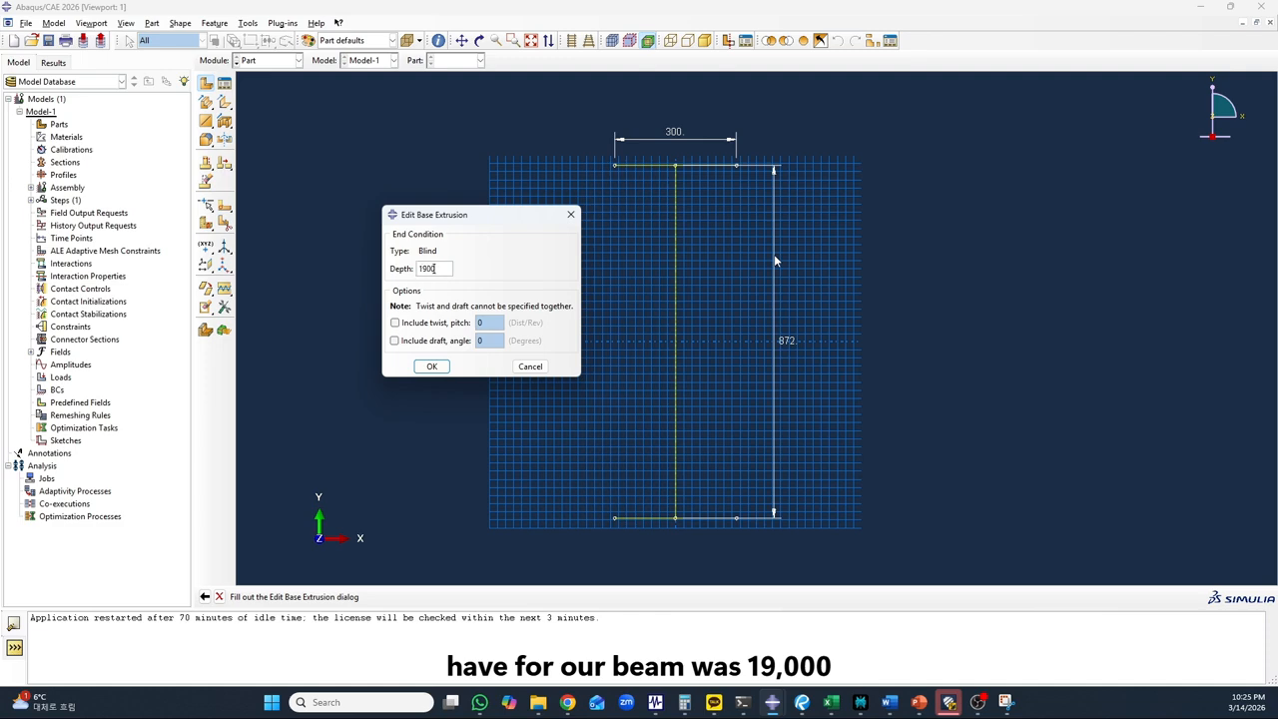
{"action": "left_click", "coordinate": [434, 367]}
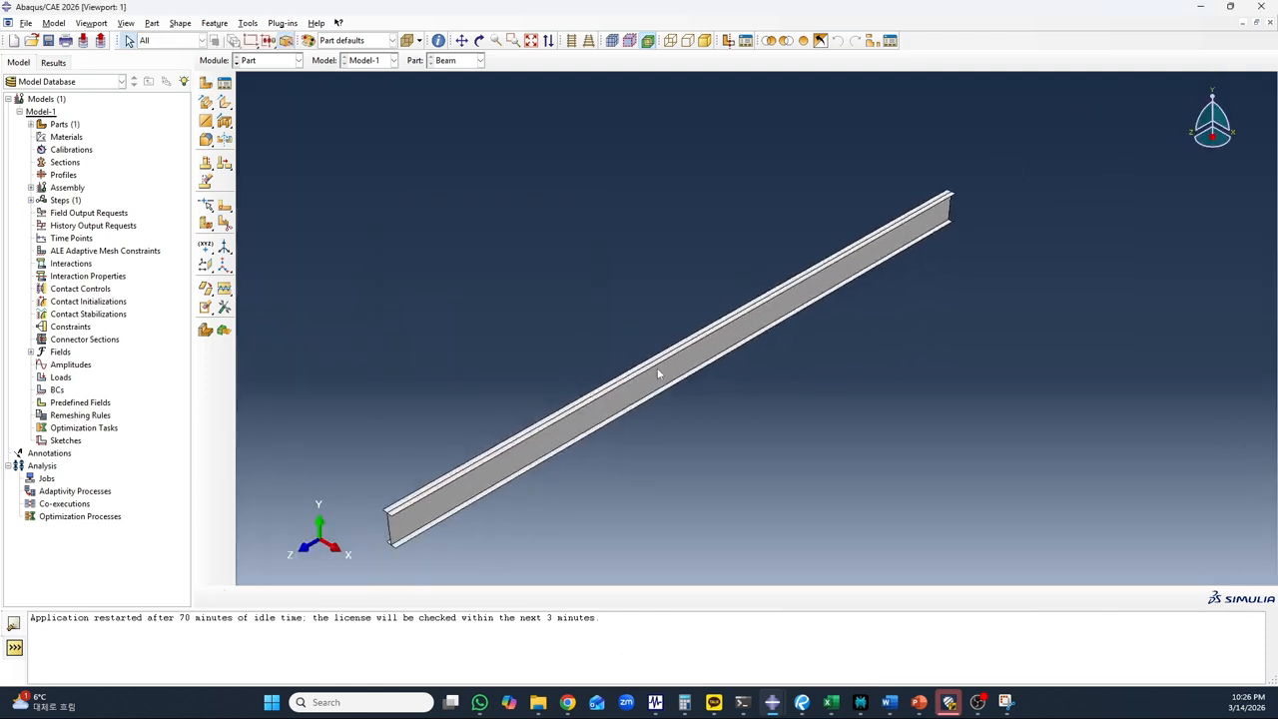
{"action": "left_click", "coordinate": [479, 40]}
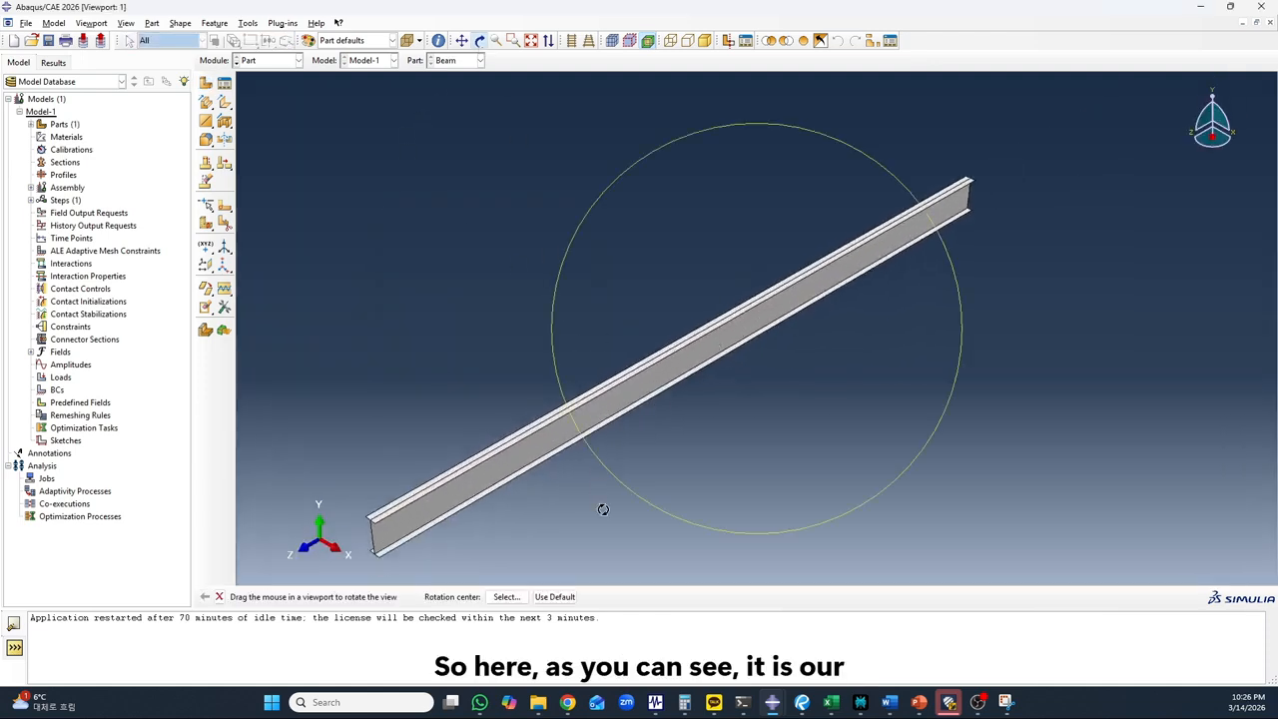
{"action": "left_click_drag", "start_coordinate": [600, 465], "coordinate": [713, 308]}
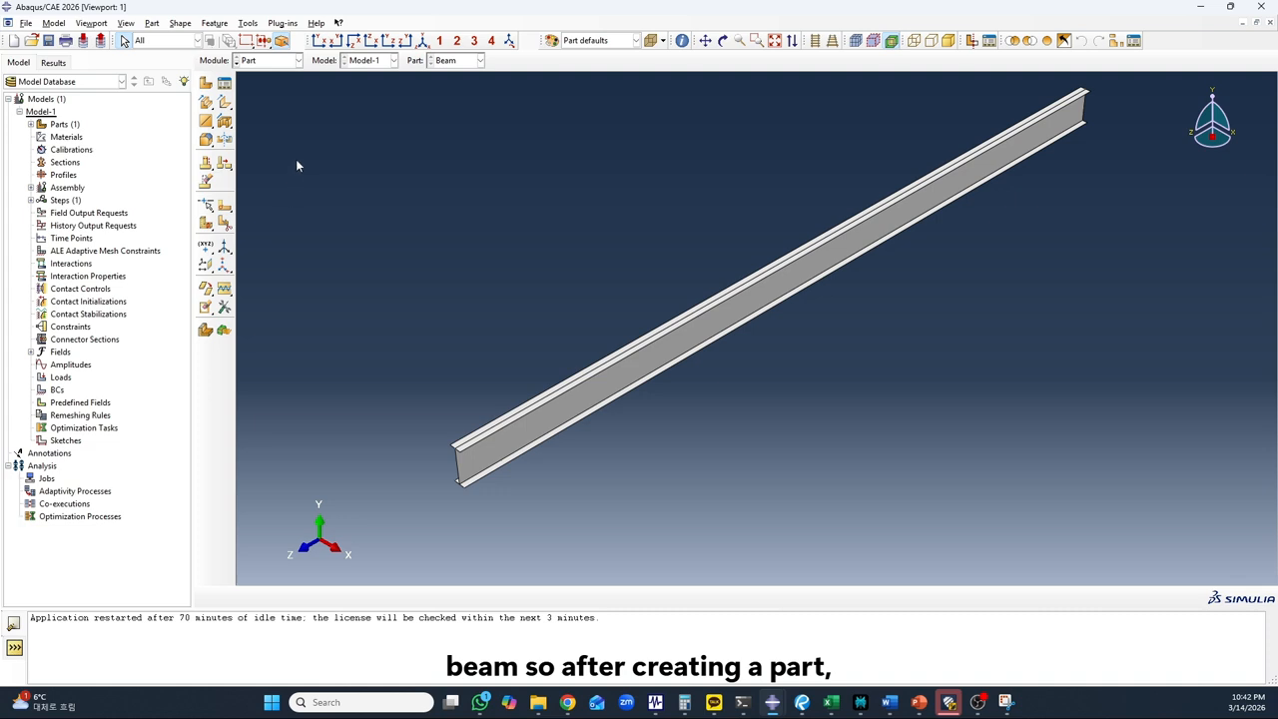
Switch to the Property module and start a new material named S355
{"action": "left_click", "coordinate": [281, 60]}
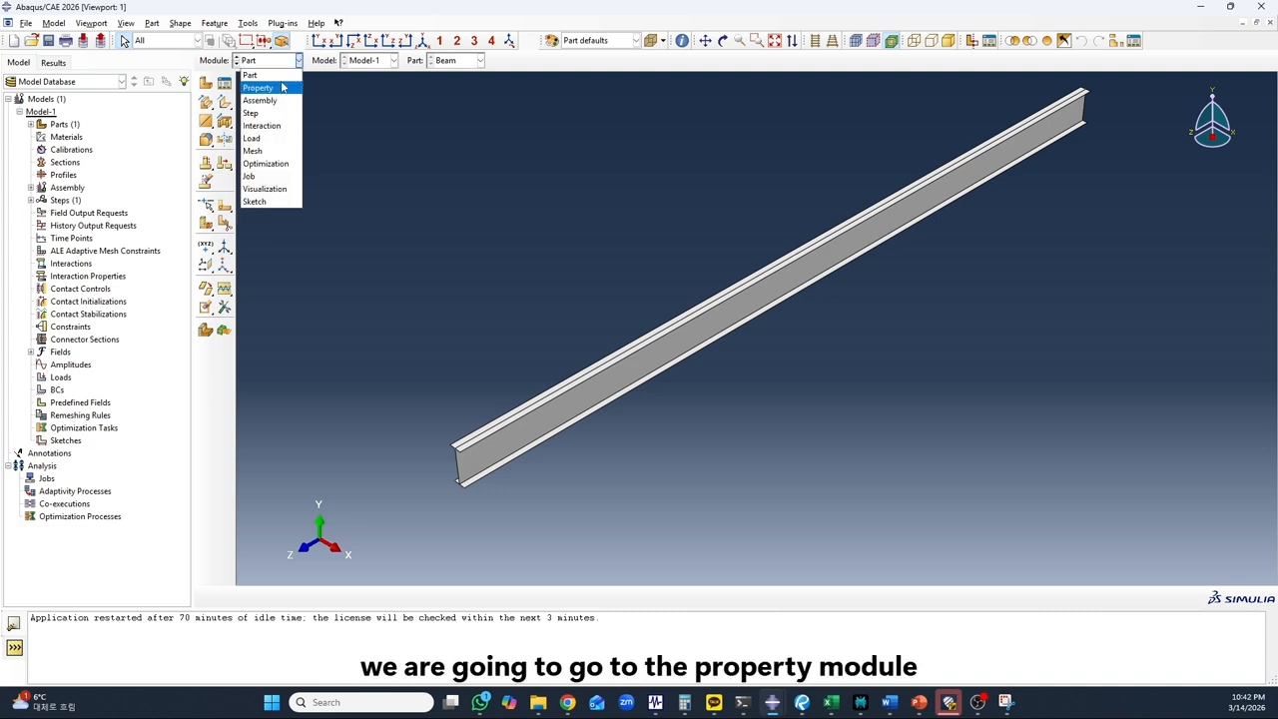
{"action": "left_click", "coordinate": [280, 85]}
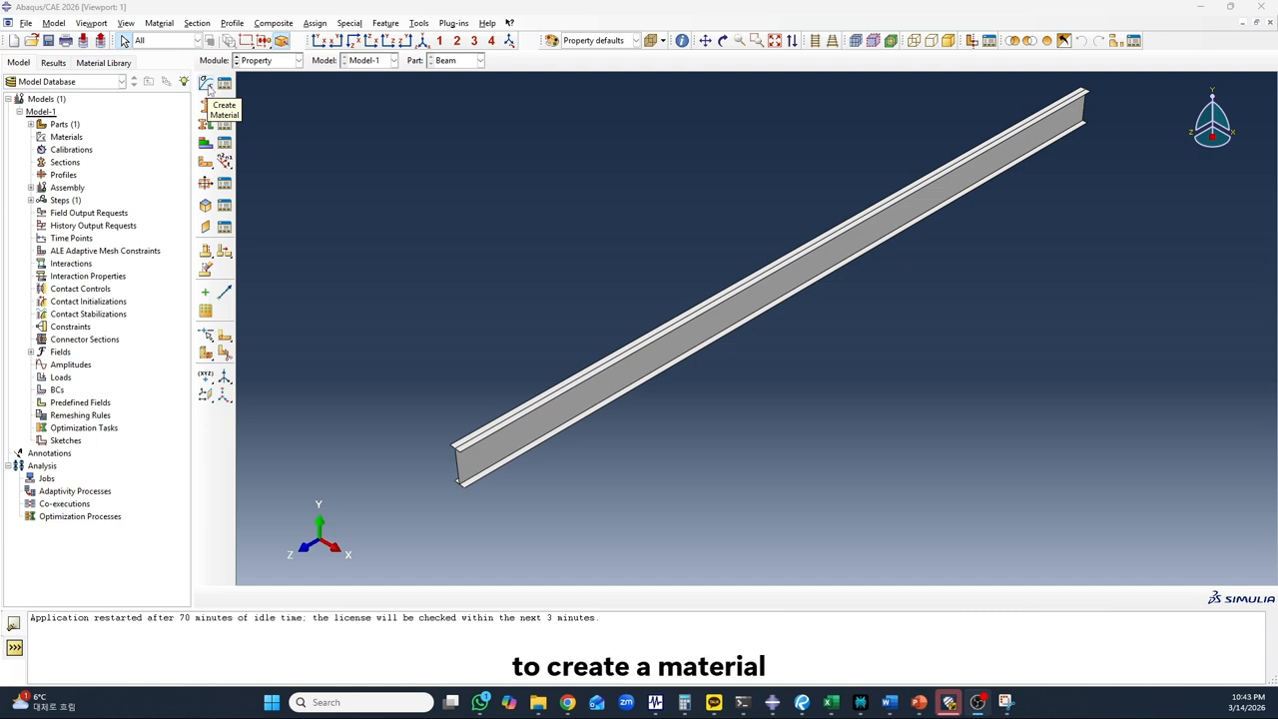
{"action": "double_click", "coordinate": [67, 137]}
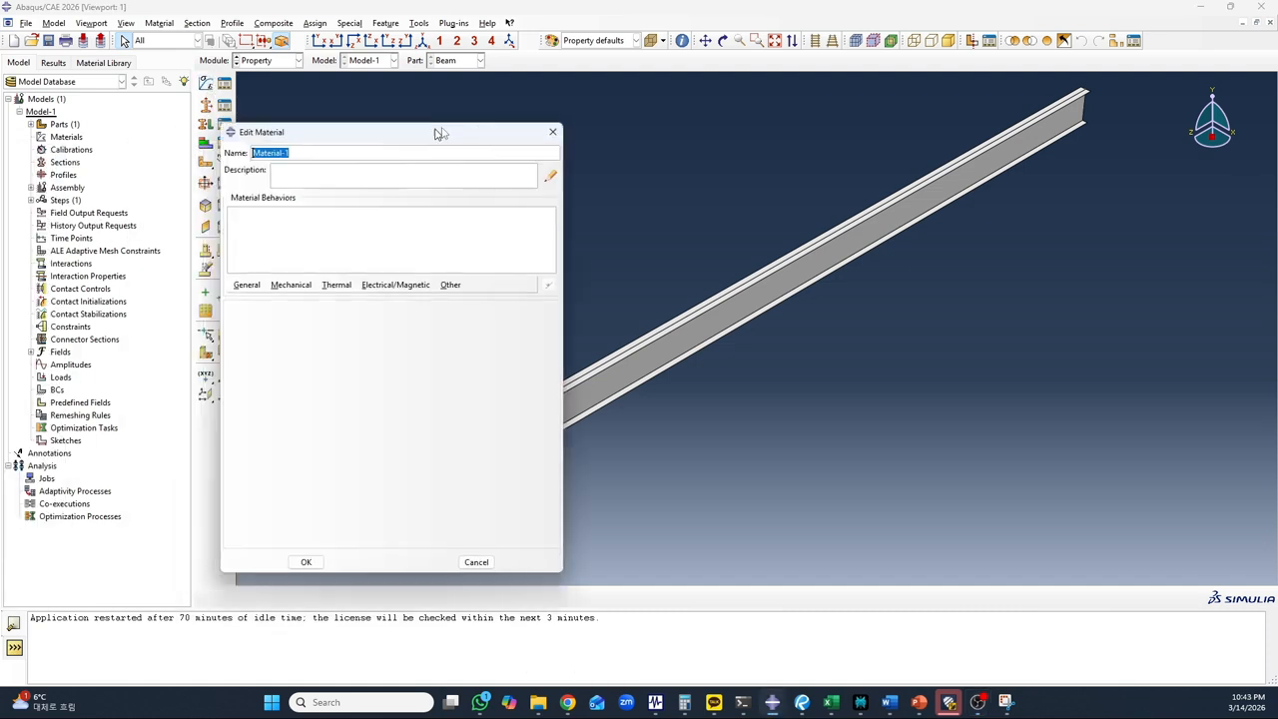
{"action": "left_click_drag", "start_coordinate": [440, 130], "coordinate": [580, 136]}
{"action": "left_click_drag", "start_coordinate": [457, 157], "coordinate": [335, 158]}
{"action": "type", "text": "S355"}
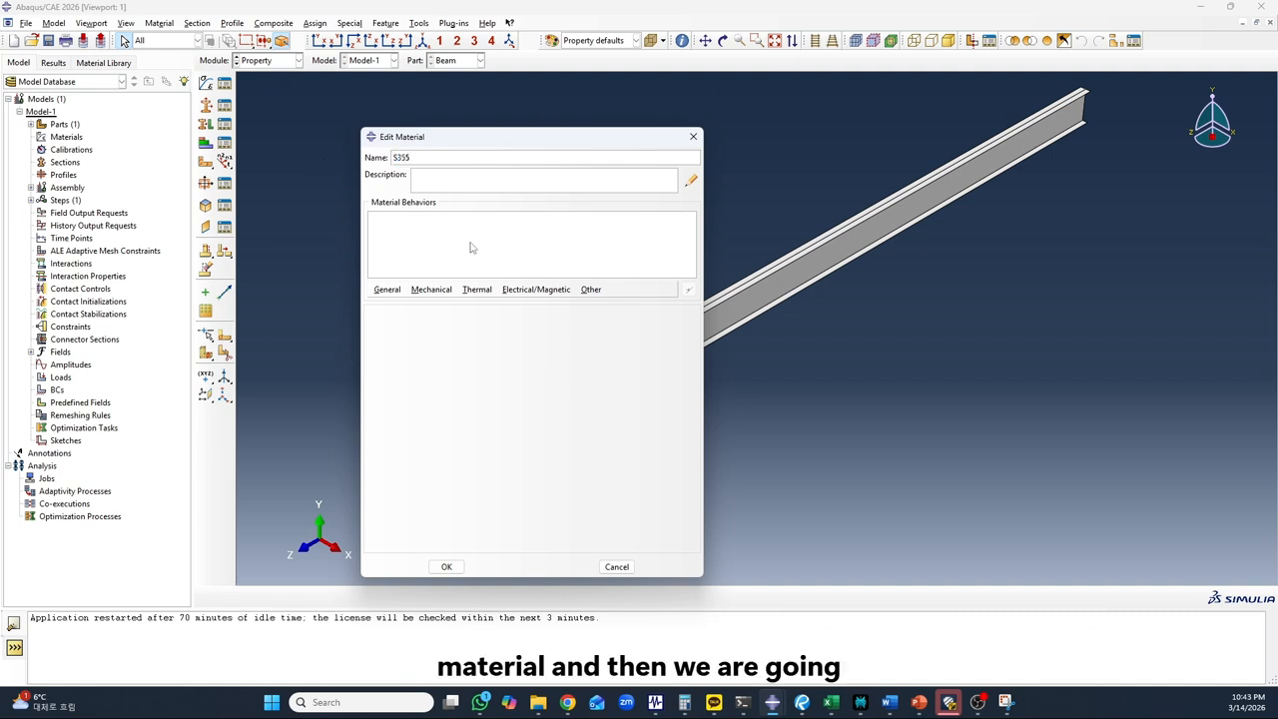
Add a mechanical Elastic behavior to the S355 material
{"action": "left_click", "coordinate": [431, 292]}
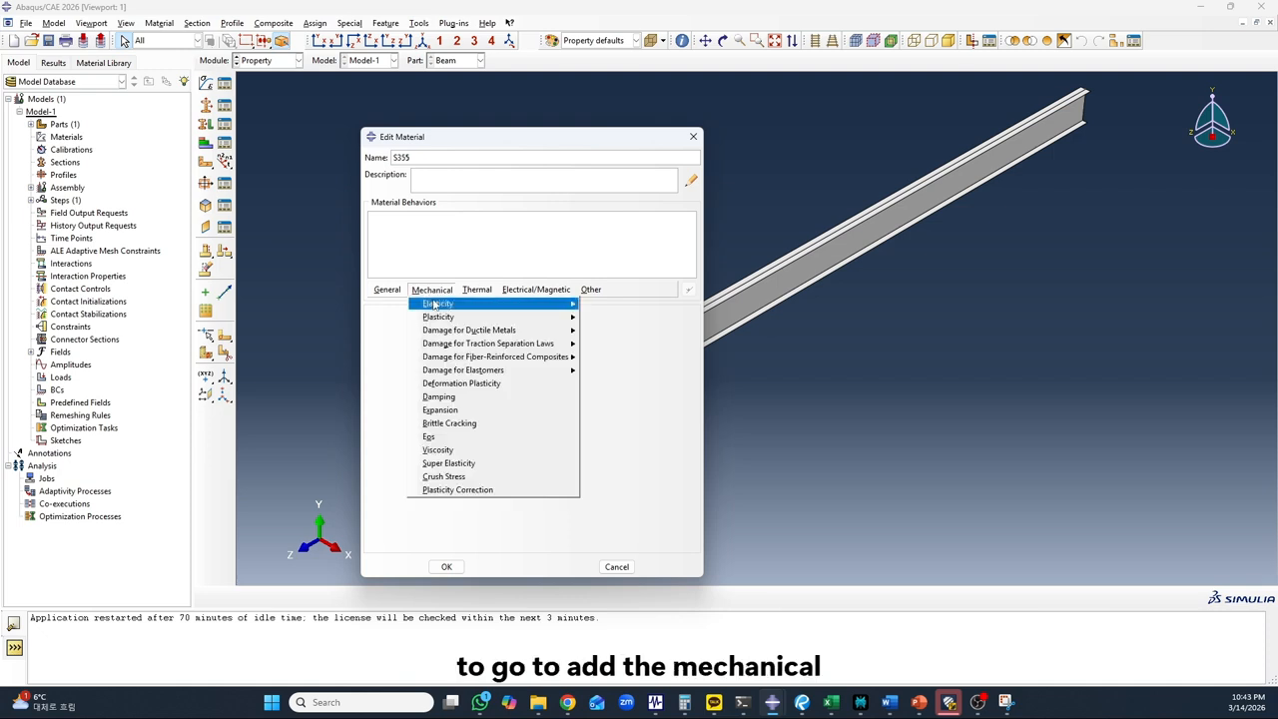
{"action": "left_click", "coordinate": [474, 291]}
{"action": "left_click", "coordinate": [435, 293]}
{"action": "left_click", "coordinate": [433, 292]}
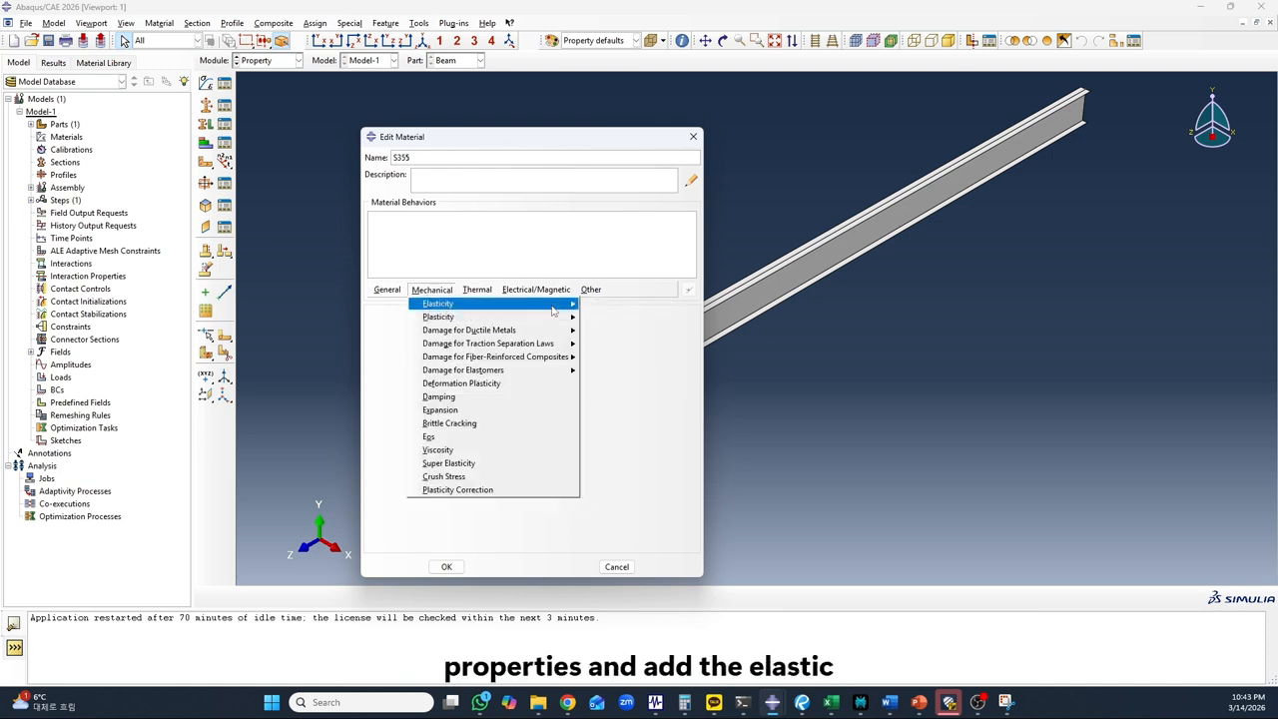
{"action": "mouse_move", "coordinate": [552, 305]}
{"action": "left_click", "coordinate": [604, 303]}
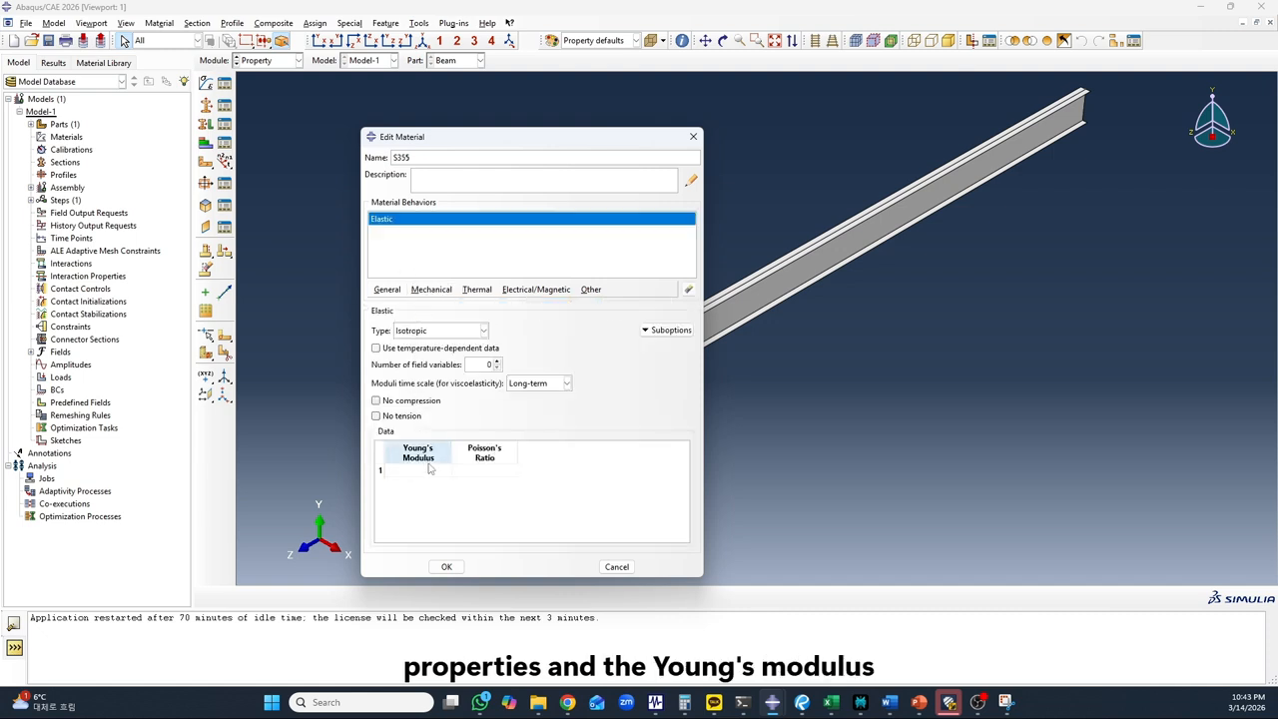
Give S355 a Young's modulus of 205000 and a Poisson's ratio of 0.3, save it, and check the material list
{"action": "left_click", "coordinate": [417, 470]}
{"action": "type", "text": "2"}
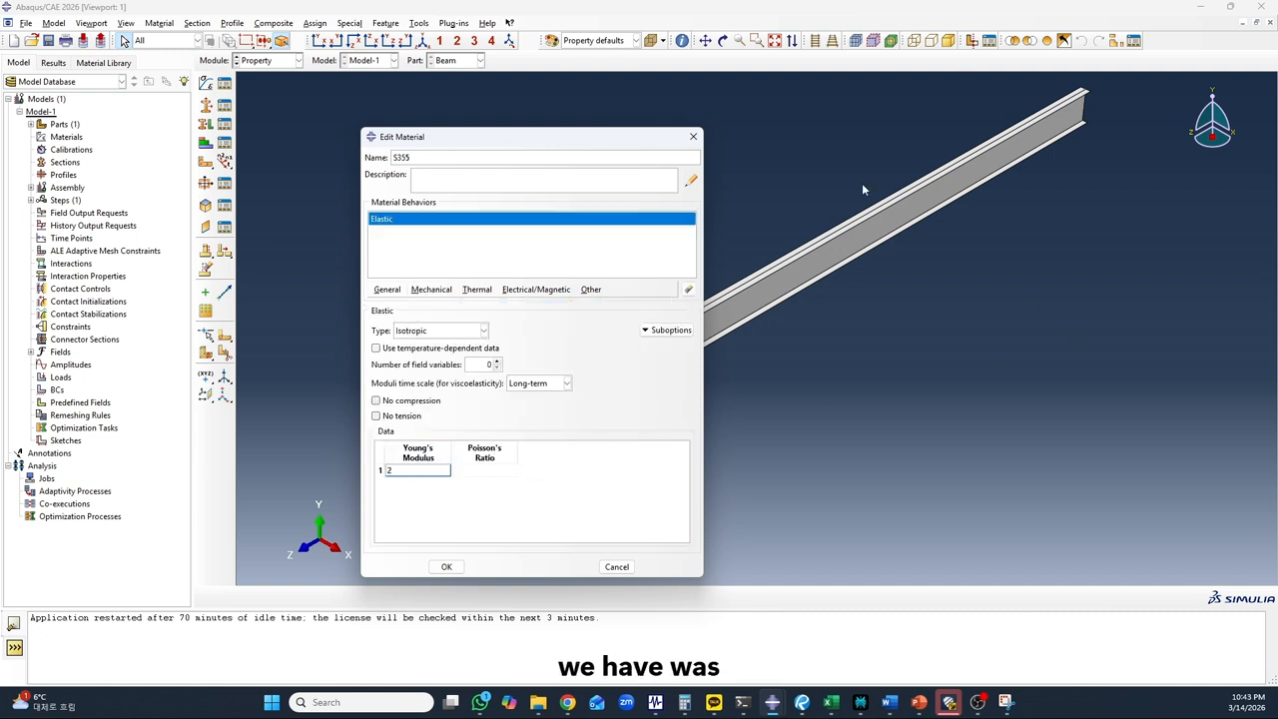
{"action": "type", "text": "05"}
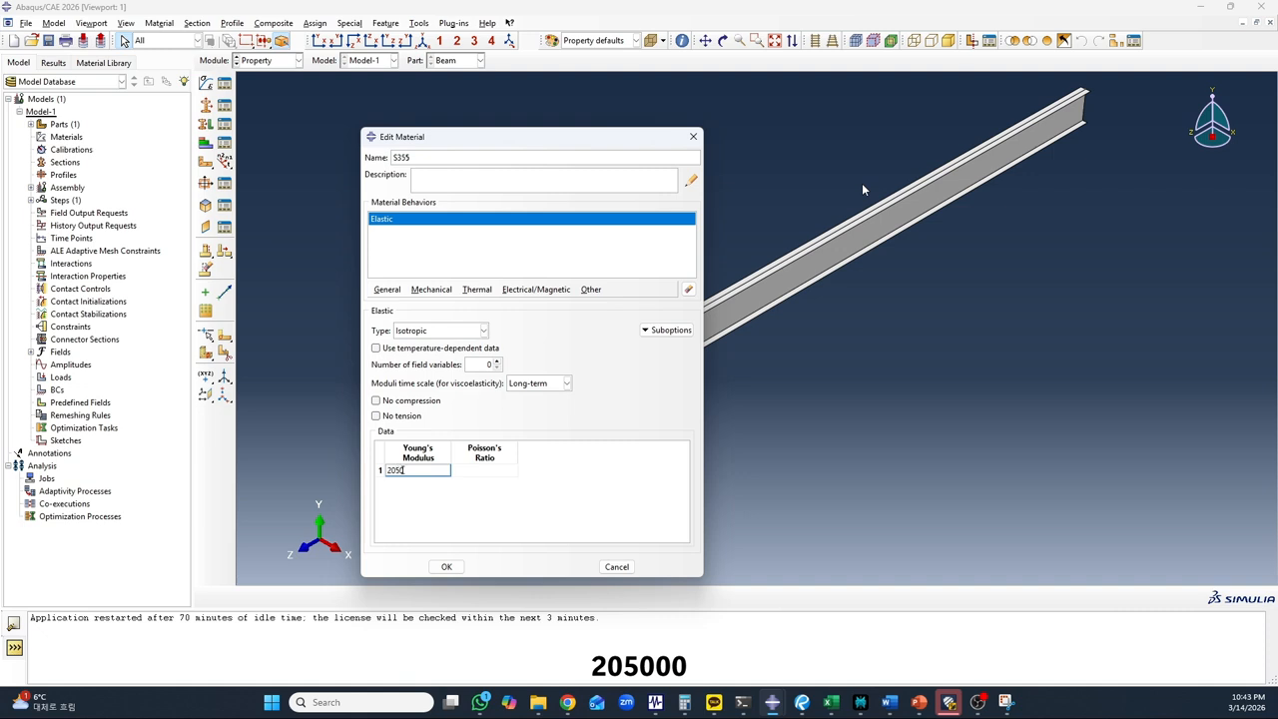
{"action": "type", "text": "000"}
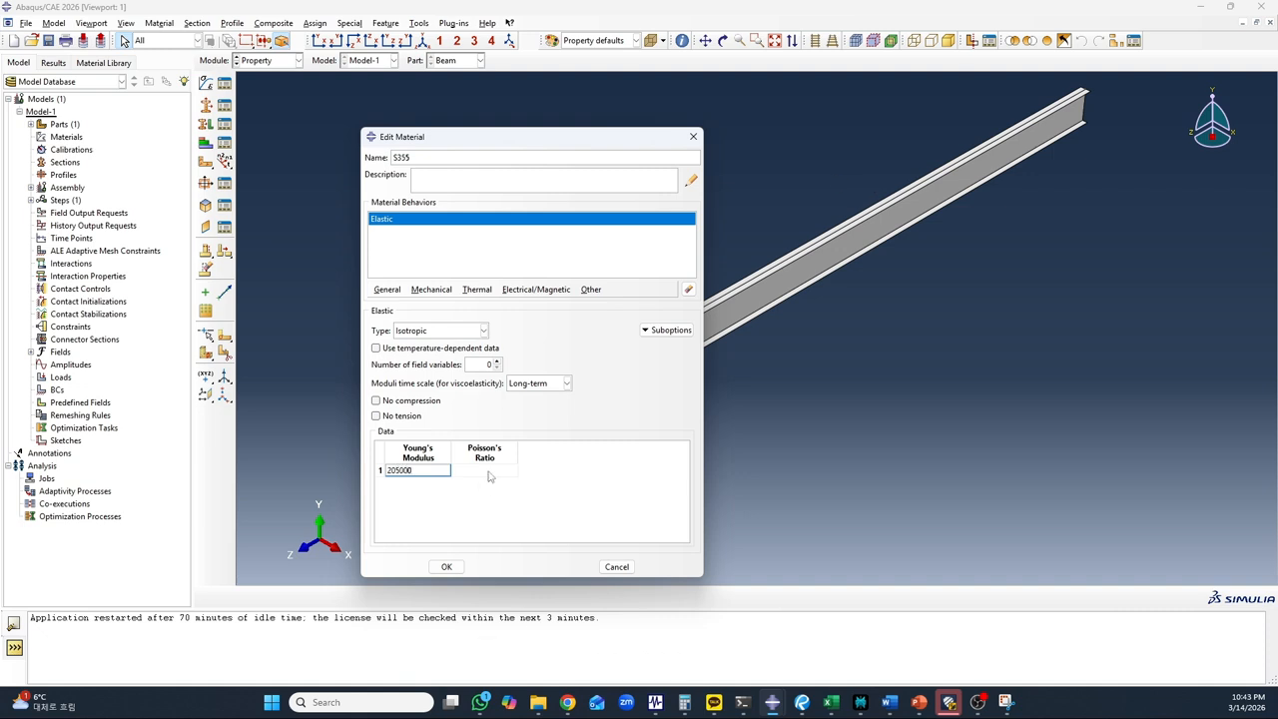
{"action": "key", "text": "Tab"}
{"action": "type", "text": "0"}
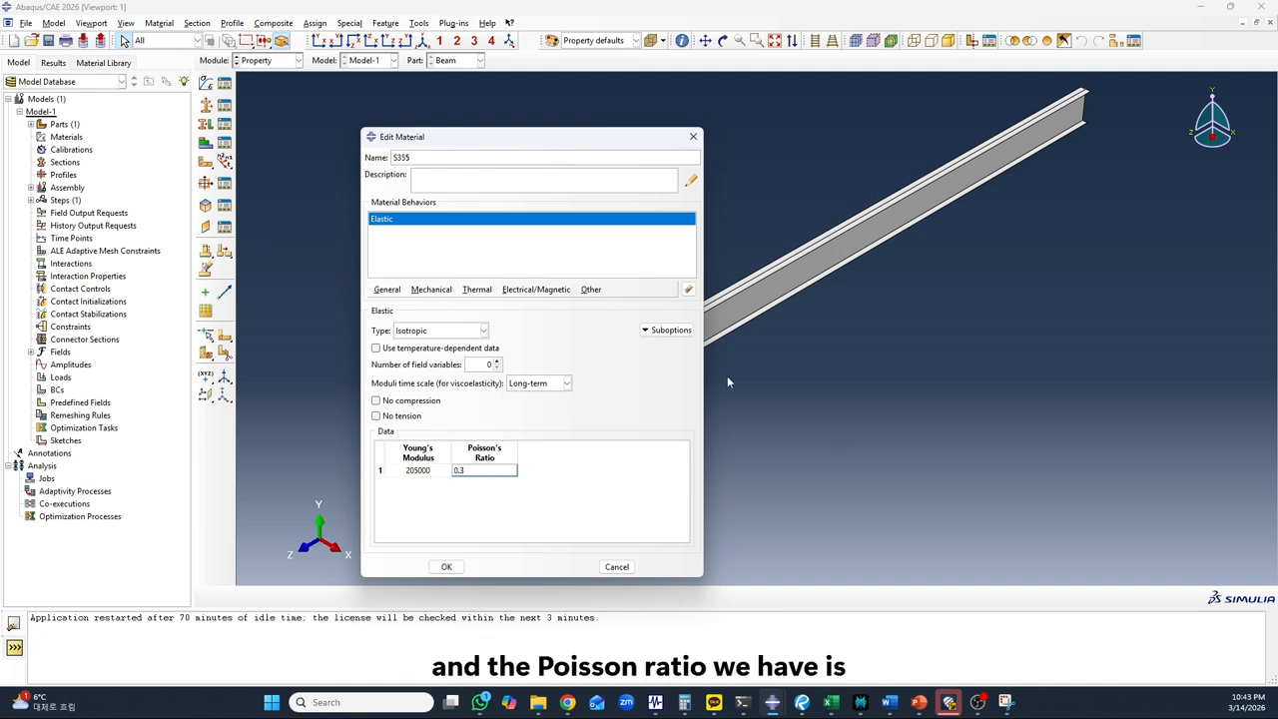
{"action": "left_click", "coordinate": [455, 565]}
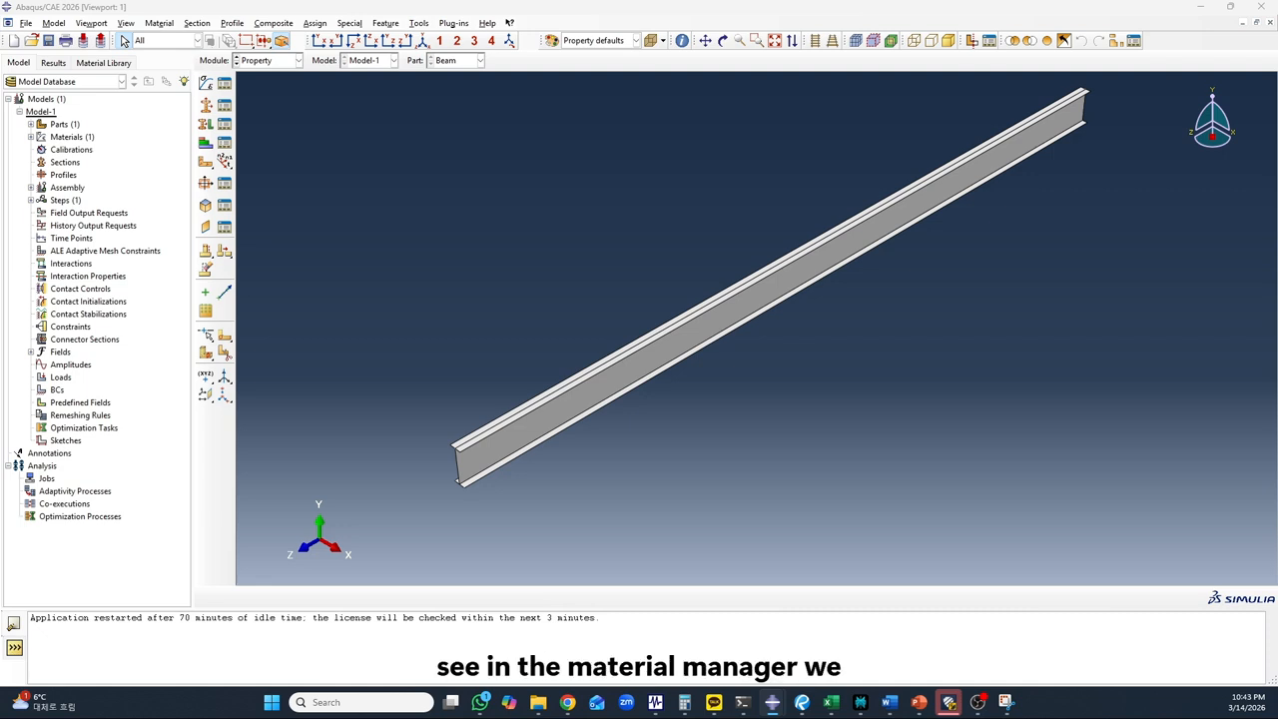
{"action": "left_click_drag", "start_coordinate": [0, 155], "coordinate": [480, 150]}
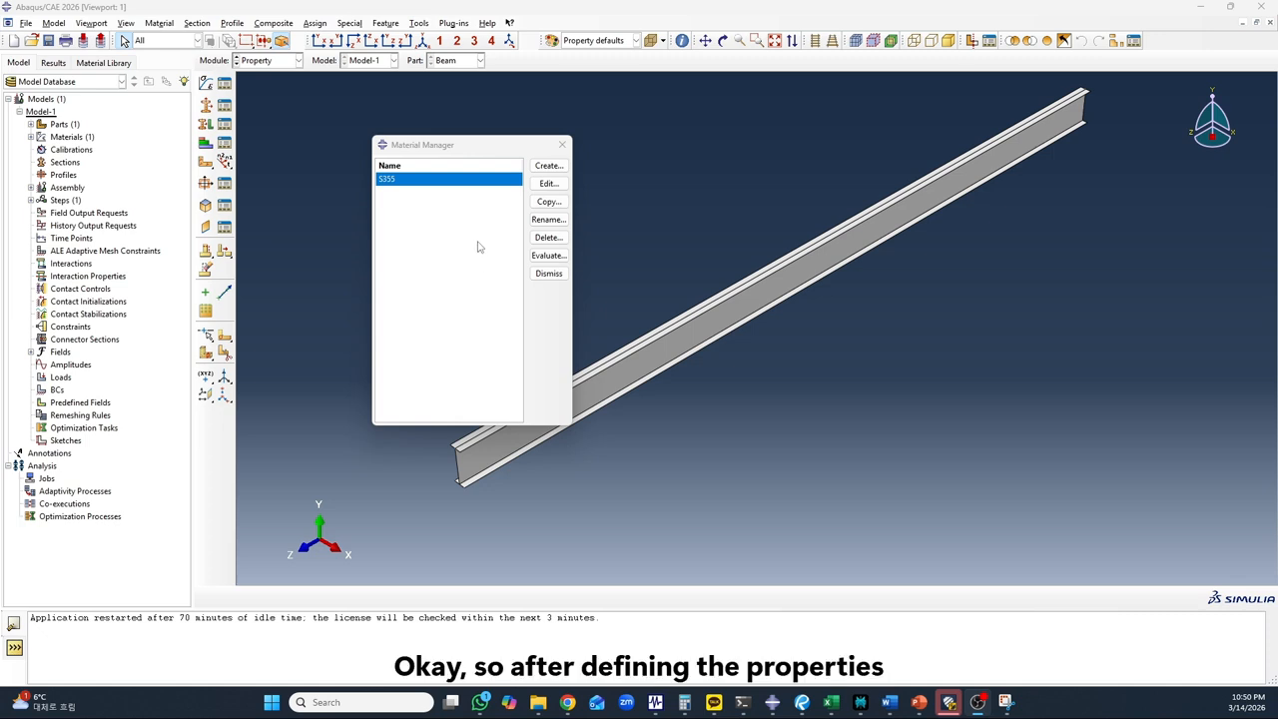
{"action": "left_click", "coordinate": [562, 146]}
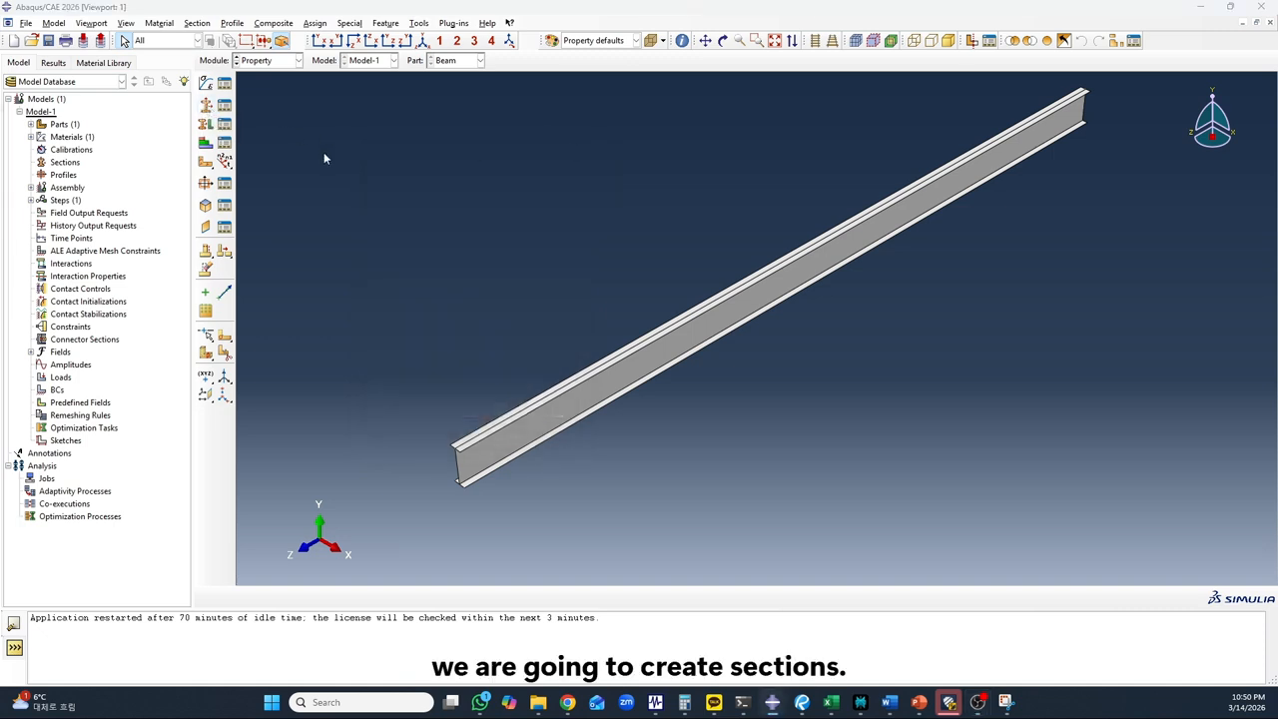
Create a homogeneous shell section named Section-1-Flenge
{"action": "left_click", "coordinate": [206, 105]}
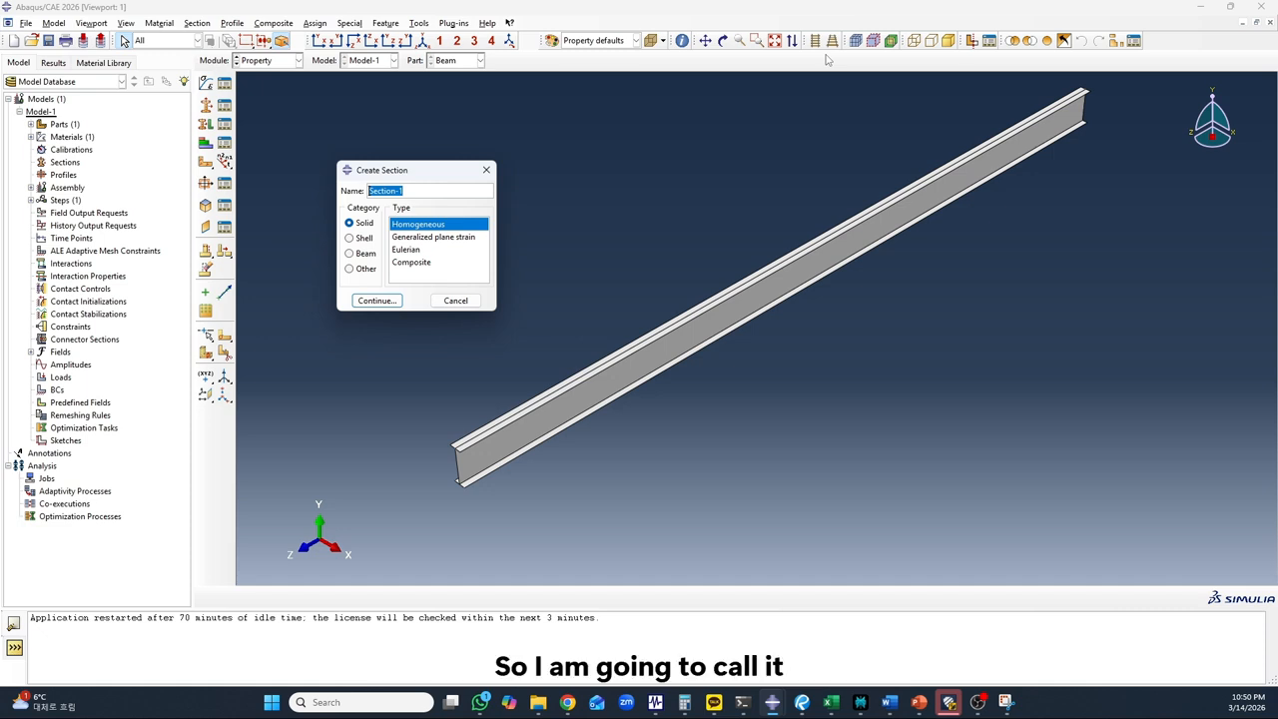
{"action": "key", "text": "Home"}
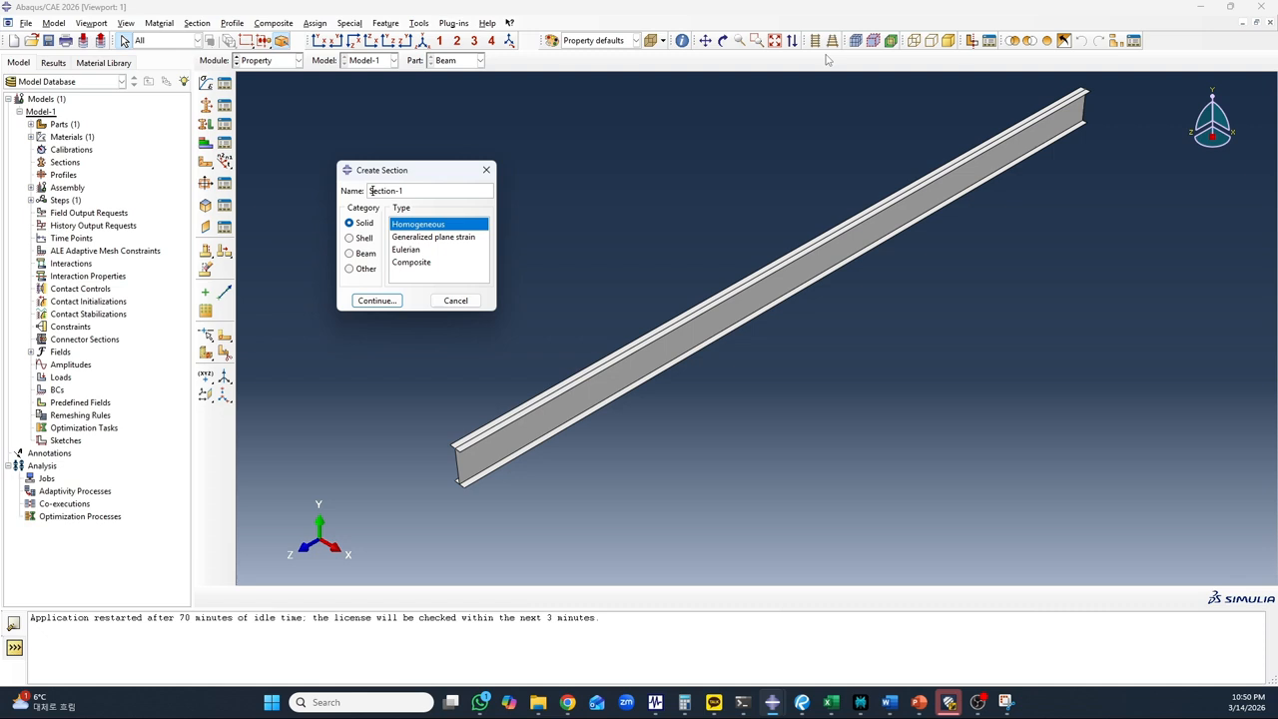
{"action": "left_click", "coordinate": [418, 191]}
{"action": "type", "text": "-Fl"}
{"action": "type", "text": "ange"}
{"action": "left_click", "coordinate": [366, 242]}
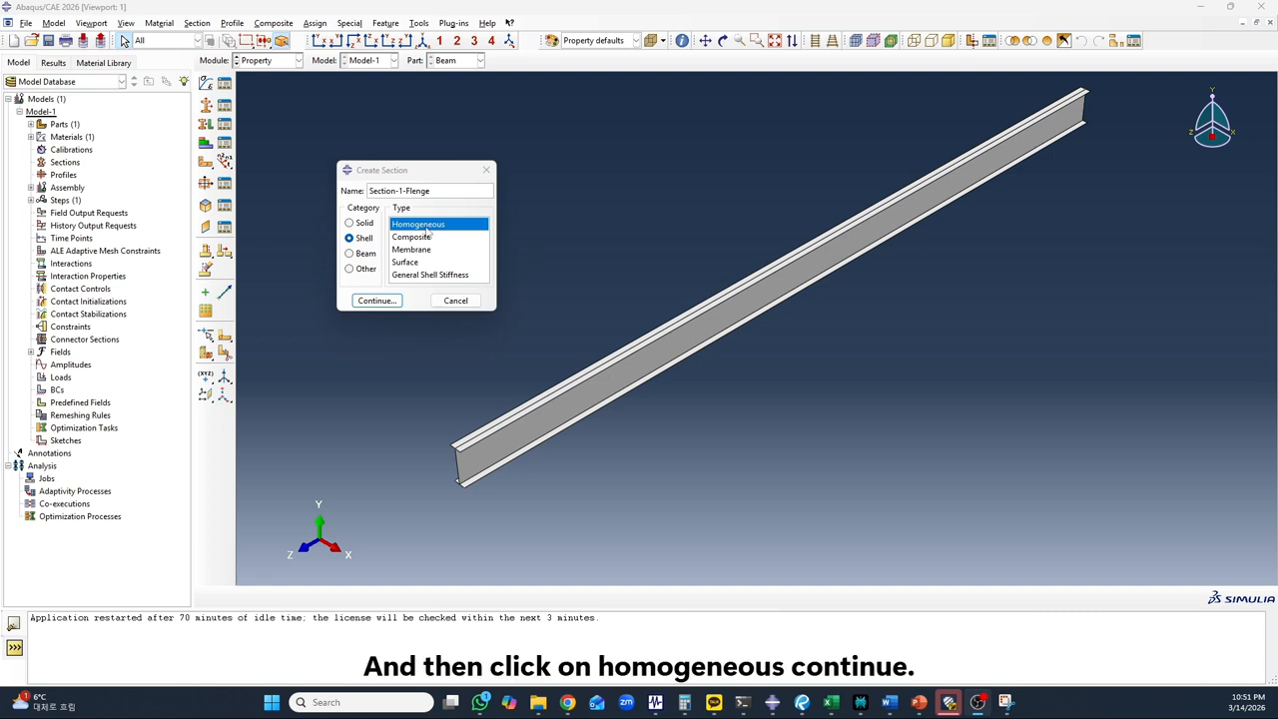
{"action": "left_click", "coordinate": [377, 300]}
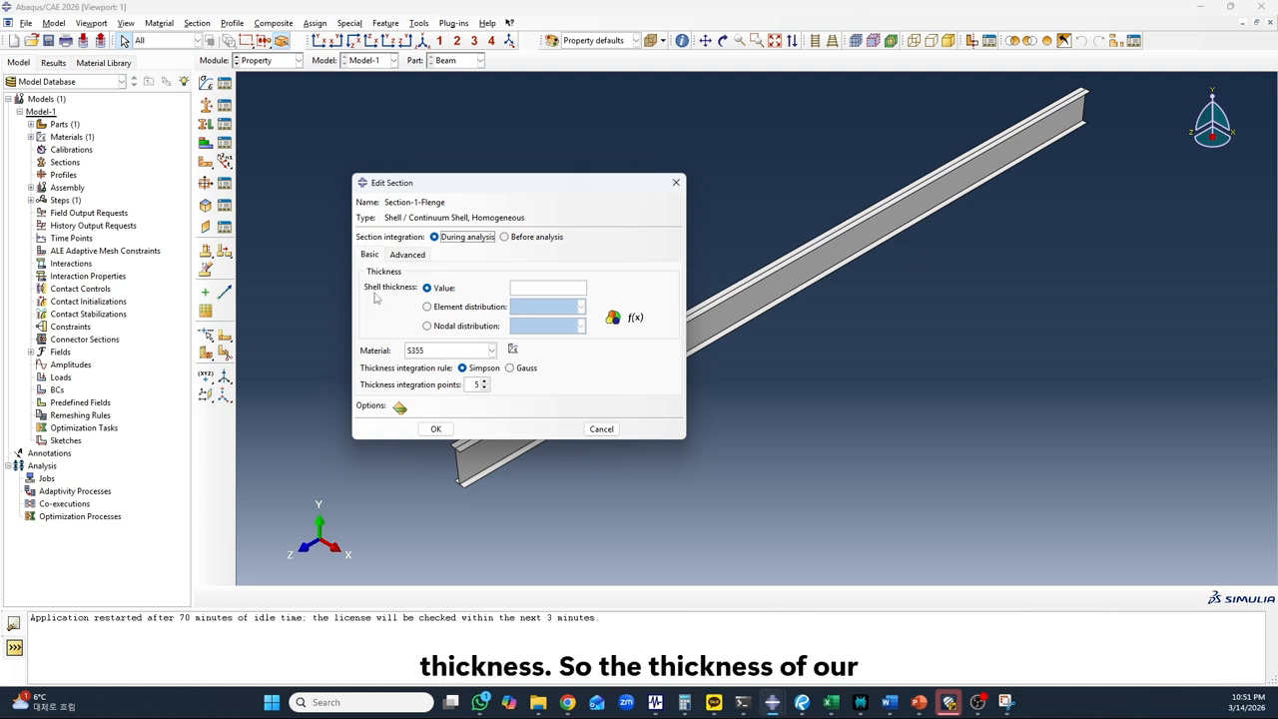
Give the flange section a shell thickness of 28 with material S355 and save it
{"action": "left_click", "coordinate": [556, 289]}
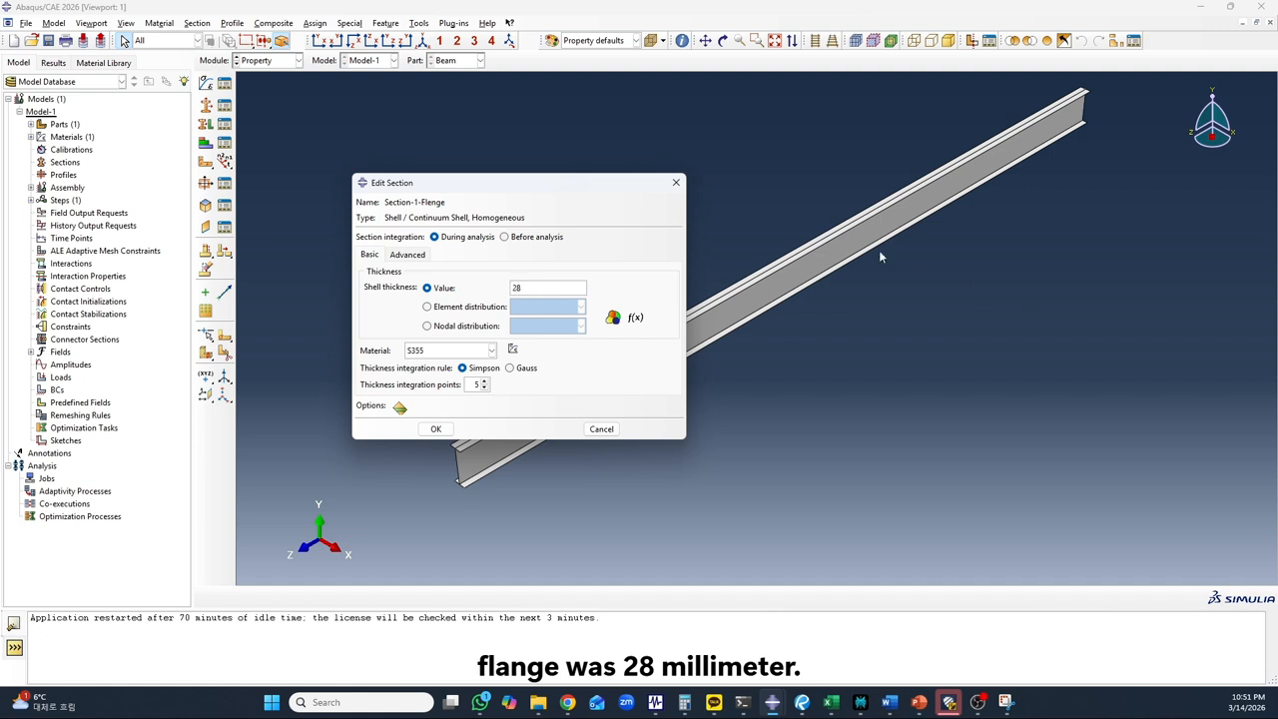
{"action": "left_click", "coordinate": [449, 354]}
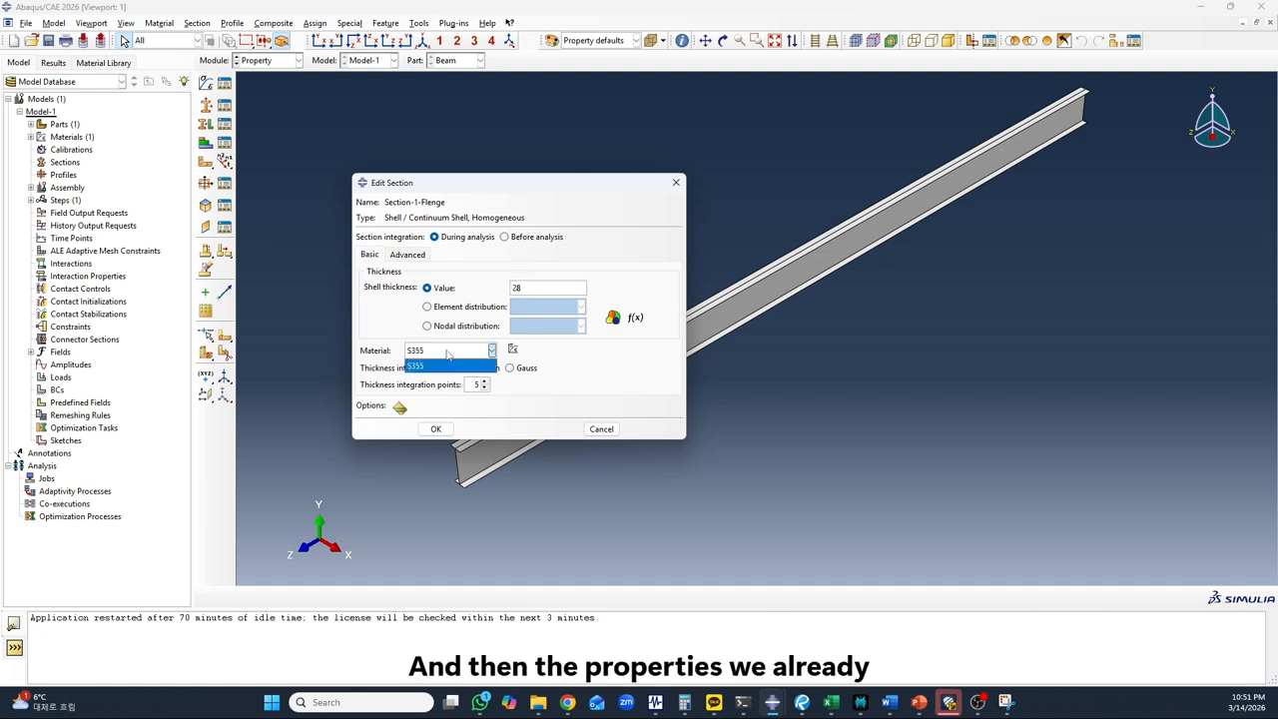
{"action": "left_click", "coordinate": [431, 367]}
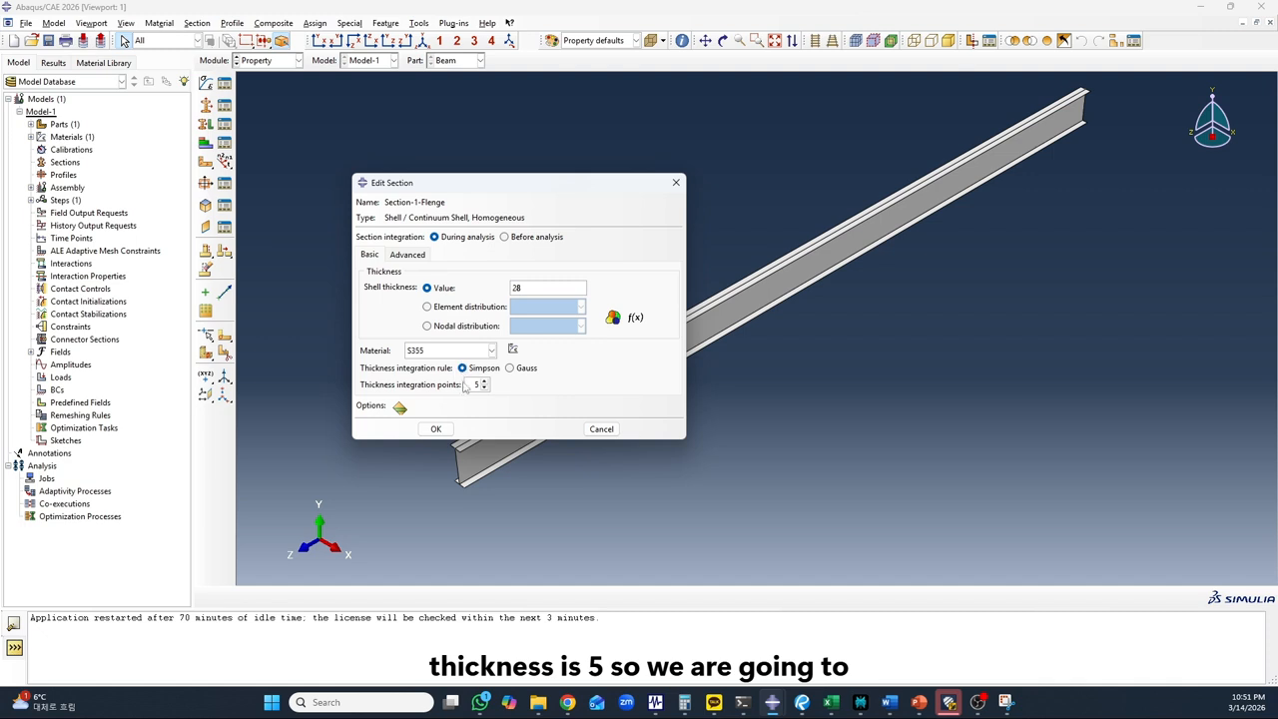
{"action": "left_click", "coordinate": [437, 429]}
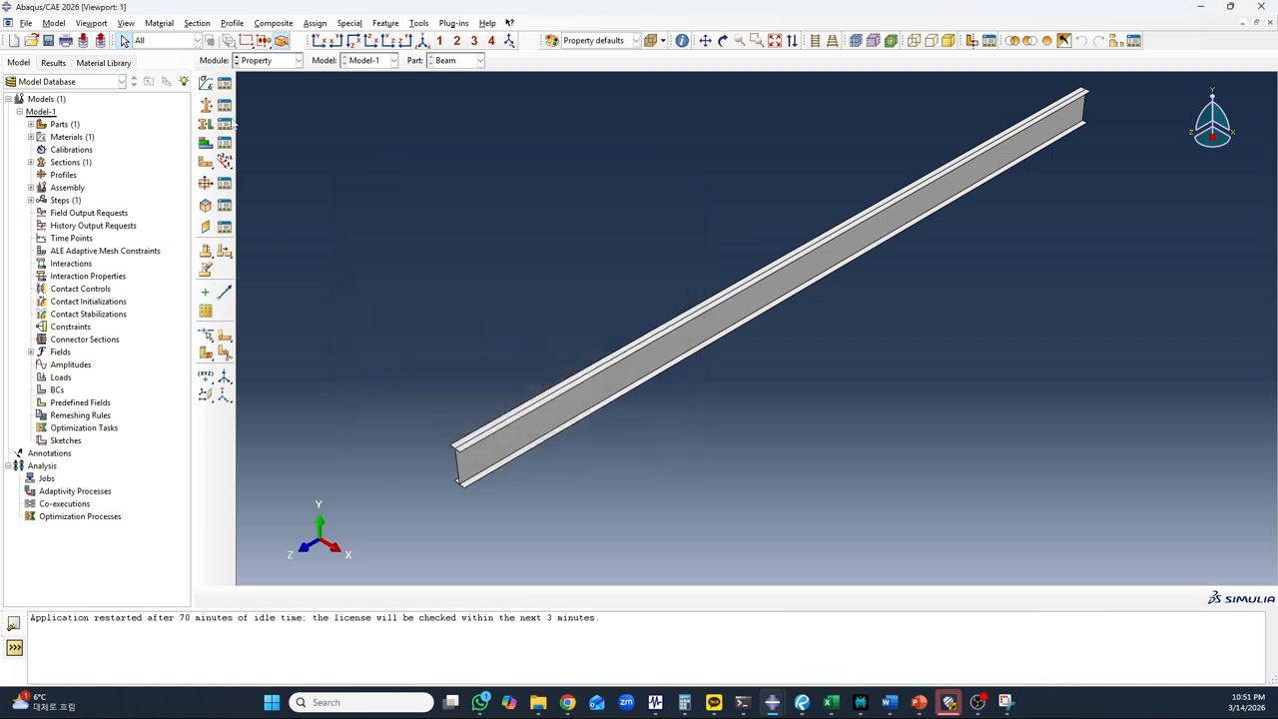
Create a second homogeneous shell section named Section-2-Web
{"action": "left_click", "coordinate": [206, 123]}
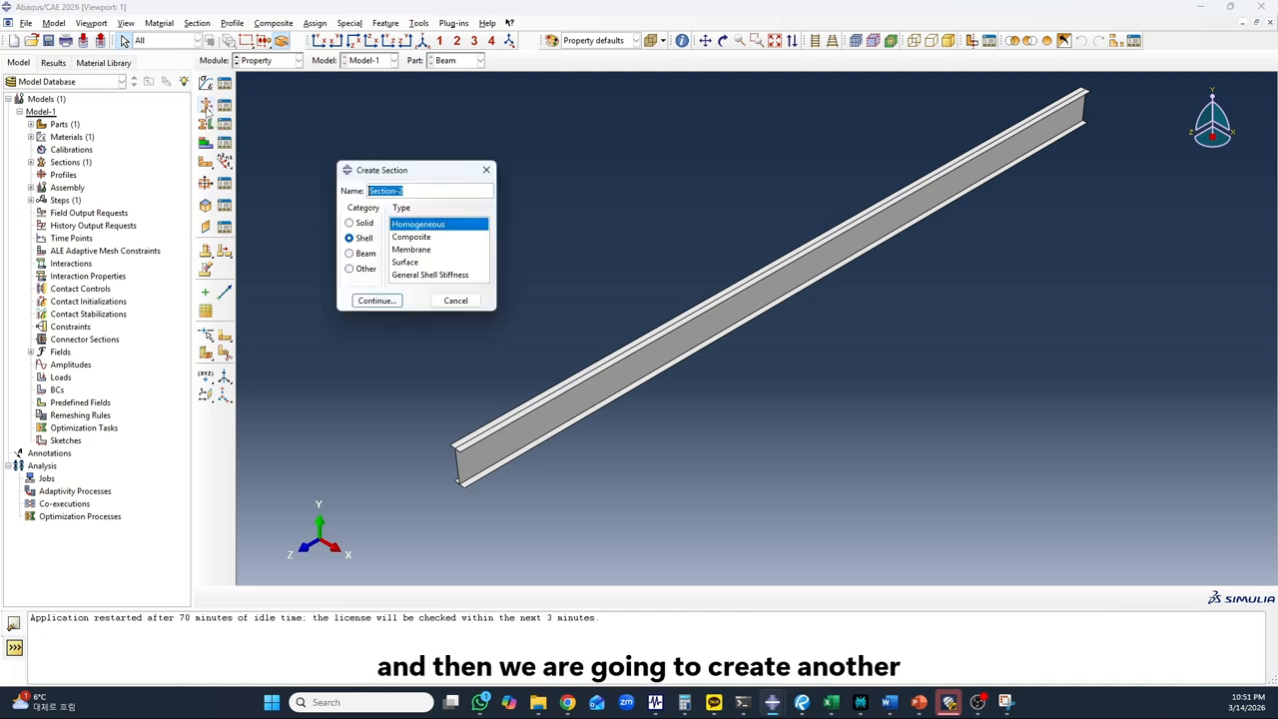
{"action": "left_click", "coordinate": [418, 191]}
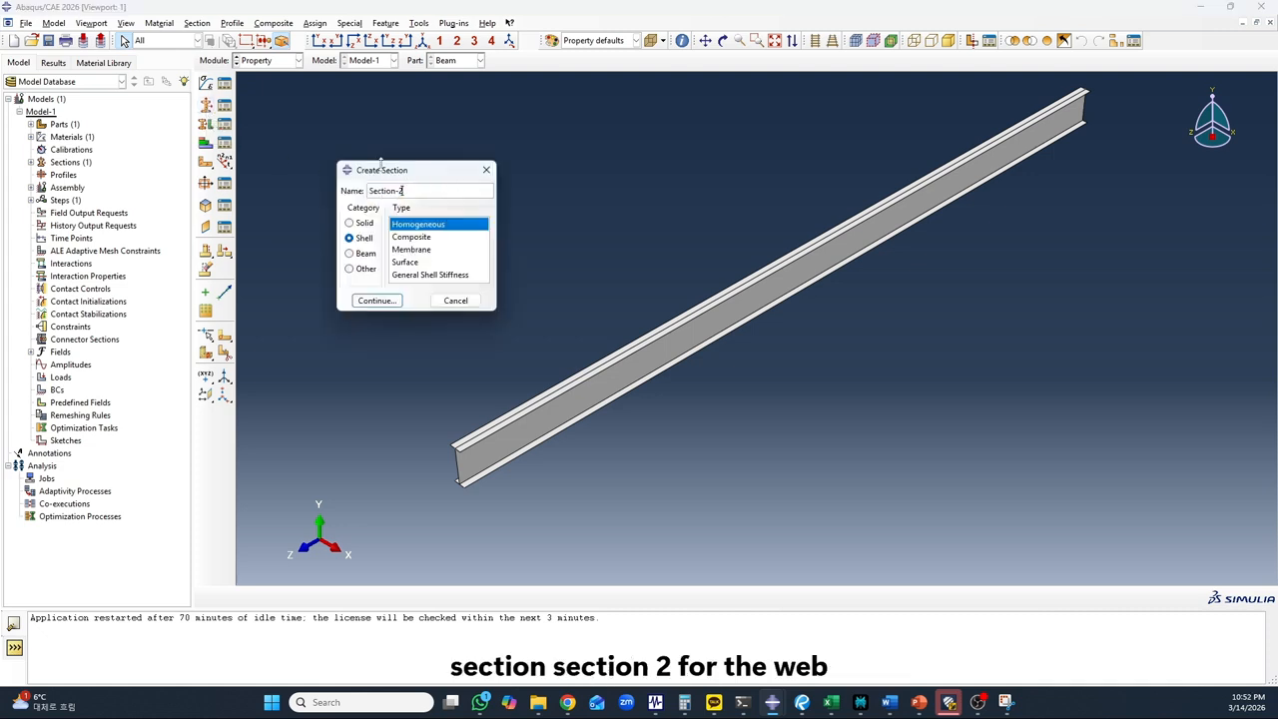
{"action": "type", "text": "-Web"}
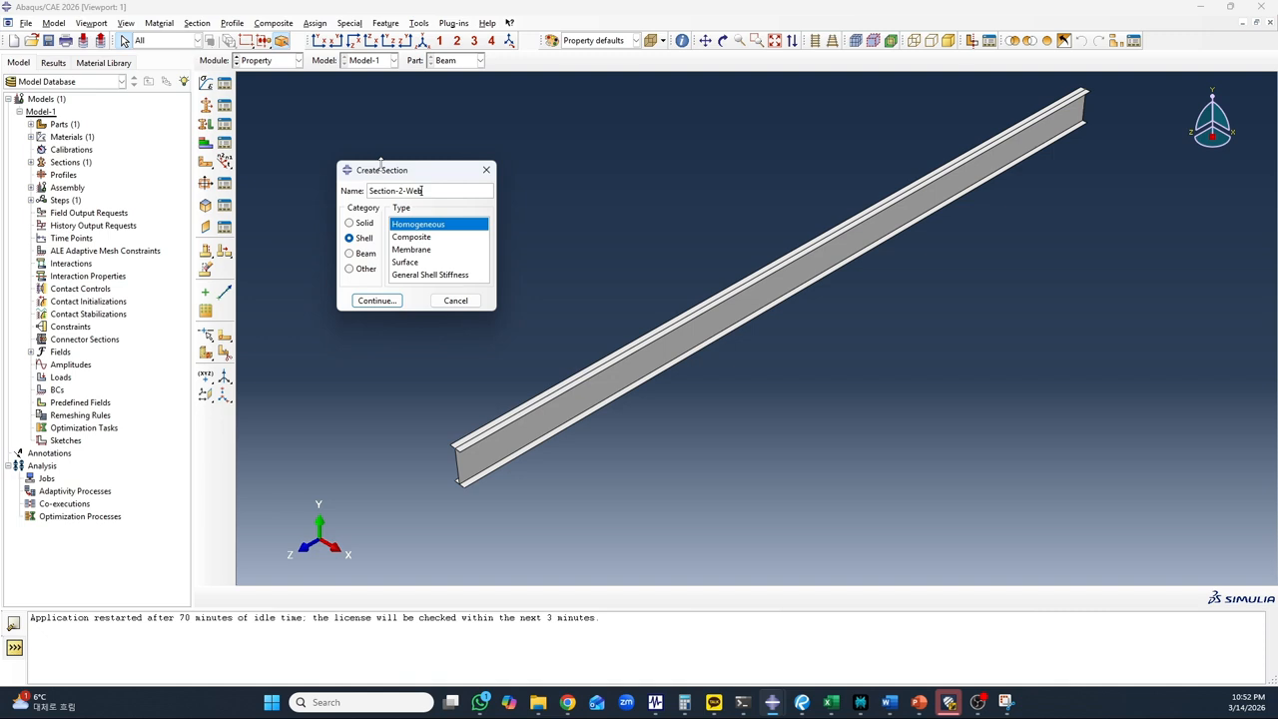
{"action": "left_click", "coordinate": [399, 301]}
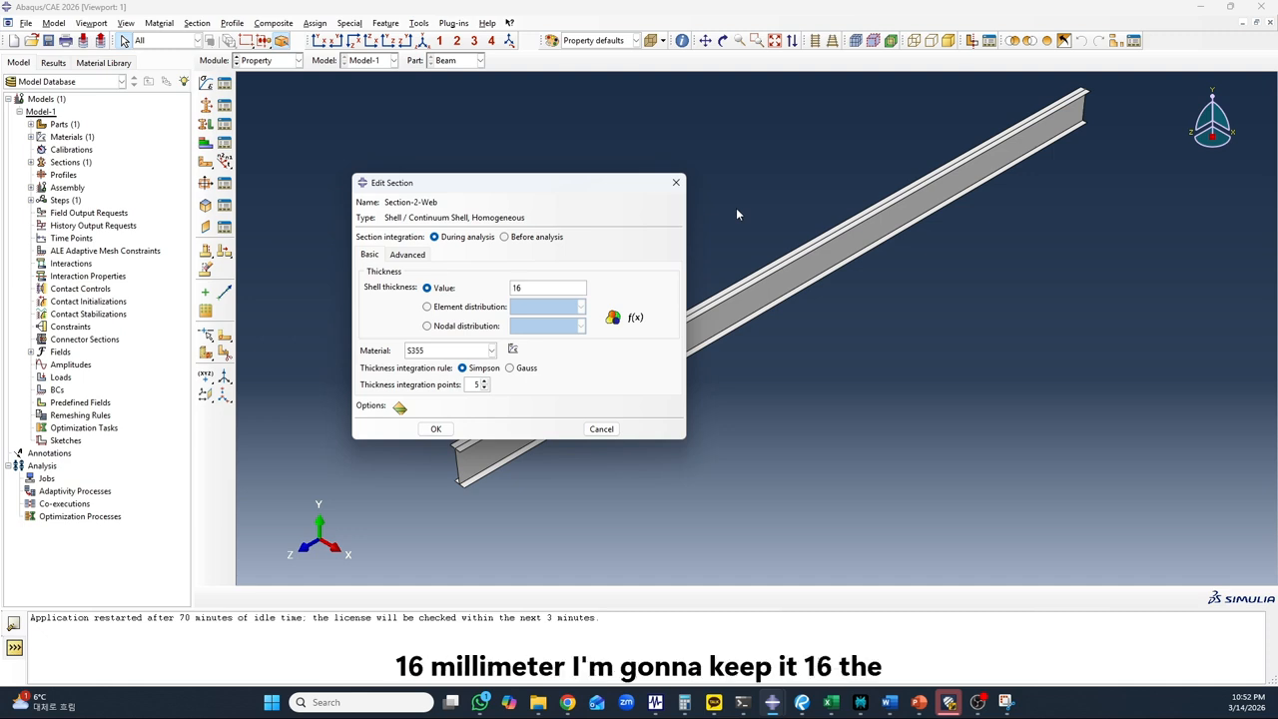
Give the web section a shell thickness of 16 with material S355, save it, and check the section list
{"action": "left_click", "coordinate": [443, 351]}
{"action": "left_click", "coordinate": [442, 352]}
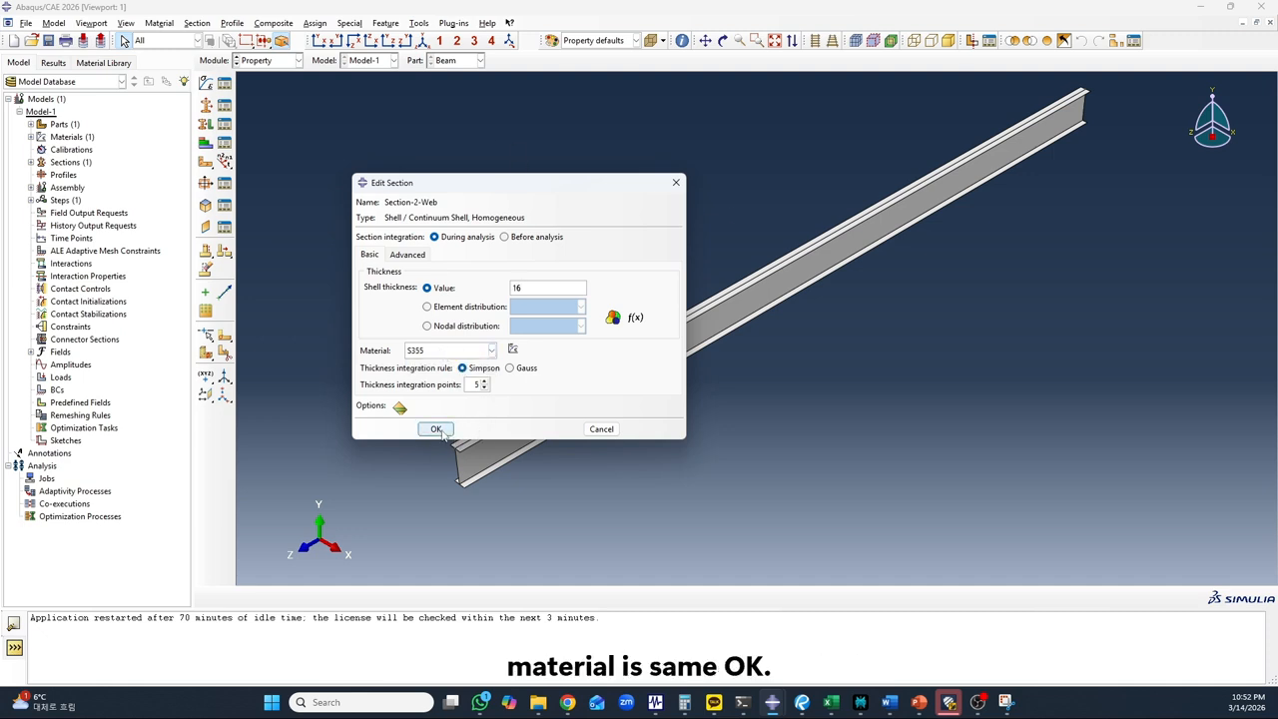
{"action": "left_click", "coordinate": [437, 430]}
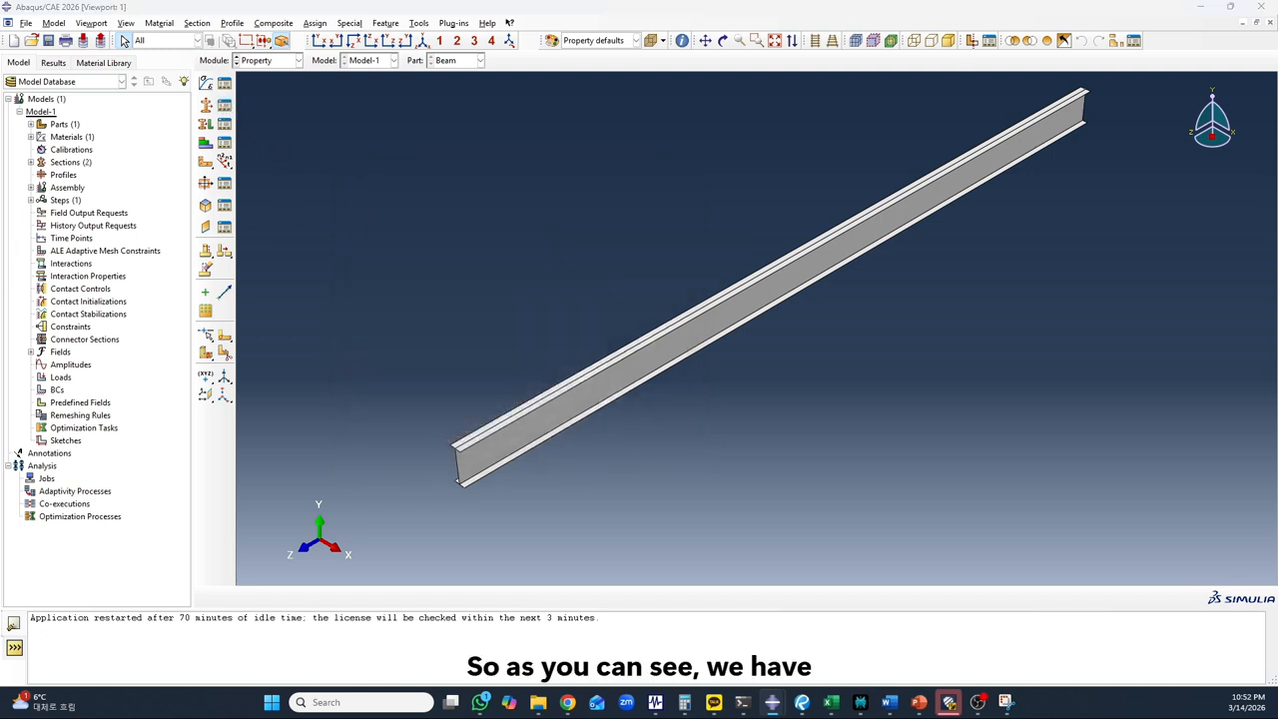
{"action": "left_click_drag", "start_coordinate": [0, 175], "coordinate": [555, 218]}
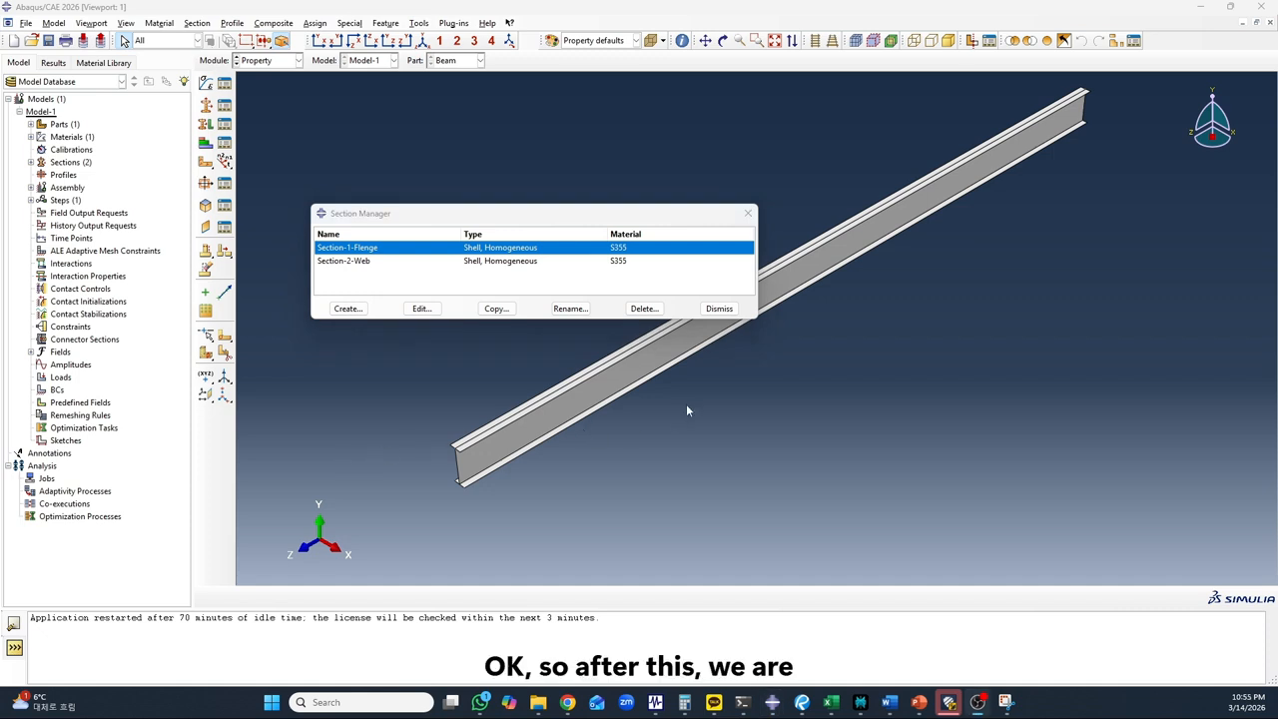
{"action": "left_click", "coordinate": [719, 309]}
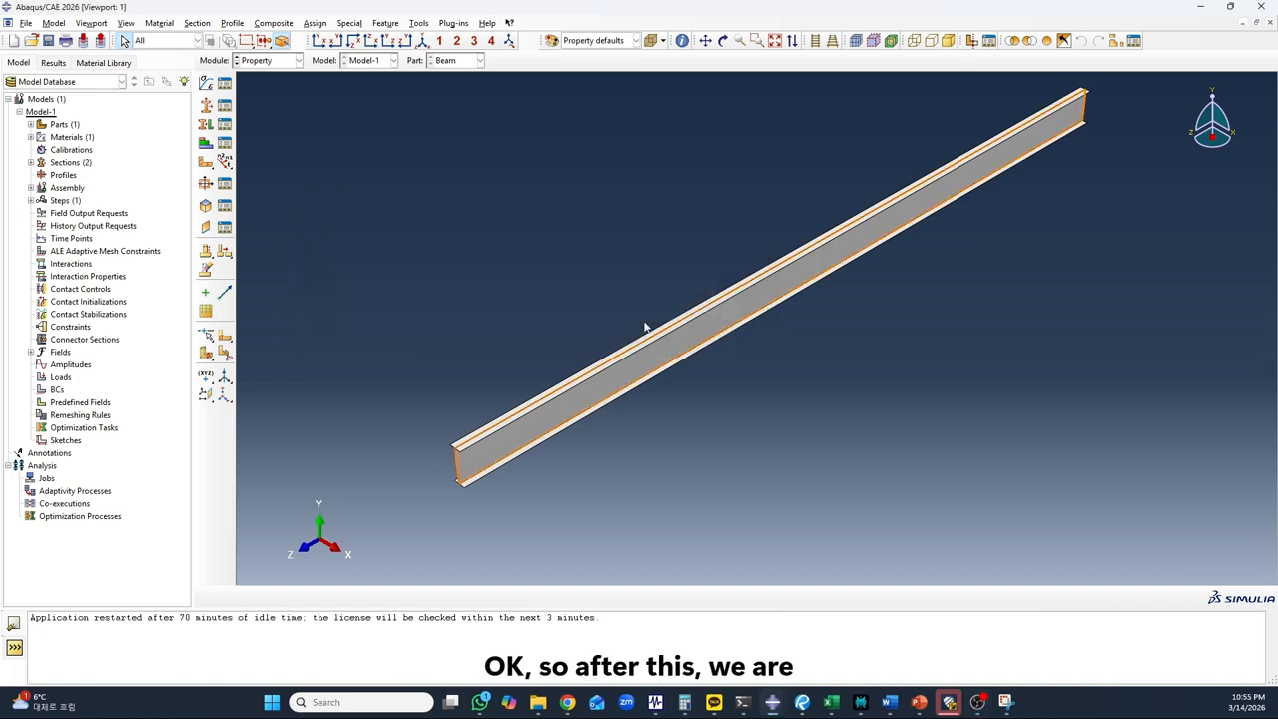
Assign Section-2-Web to the beam's web without creating a set, keeping the middle-surface shell offset
{"action": "scroll", "coordinate": [533, 299], "scroll_direction": "up", "scroll_amount": 2}
{"action": "scroll", "coordinate": [450, 465], "scroll_direction": "down", "scroll_amount": 5}
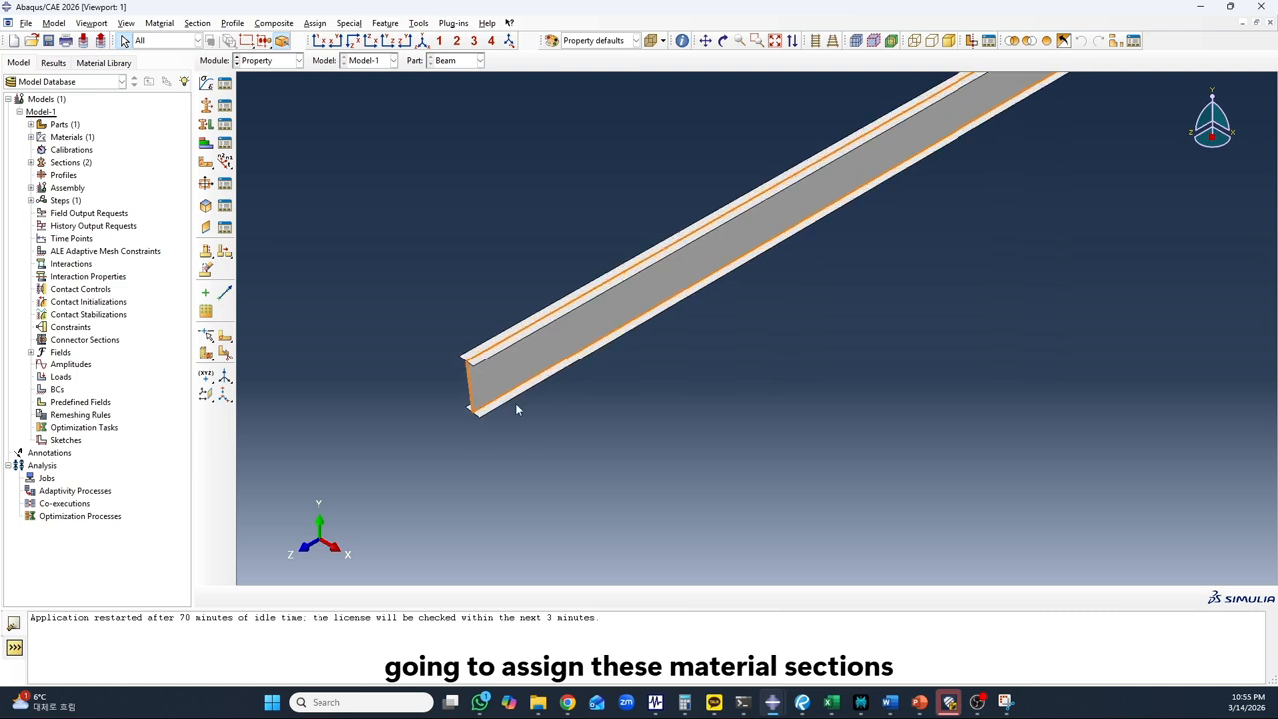
{"action": "scroll", "coordinate": [414, 422], "scroll_direction": "up", "scroll_amount": 2}
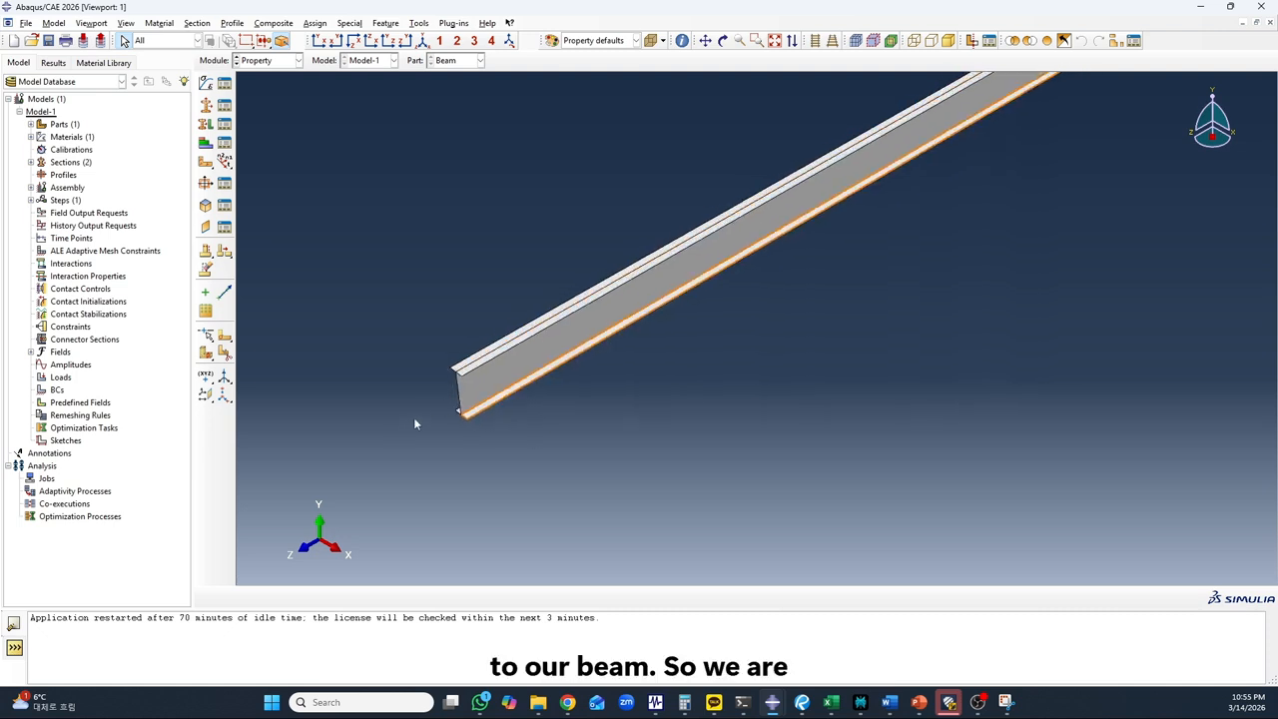
{"action": "scroll", "coordinate": [533, 345], "scroll_direction": "down", "scroll_amount": 3}
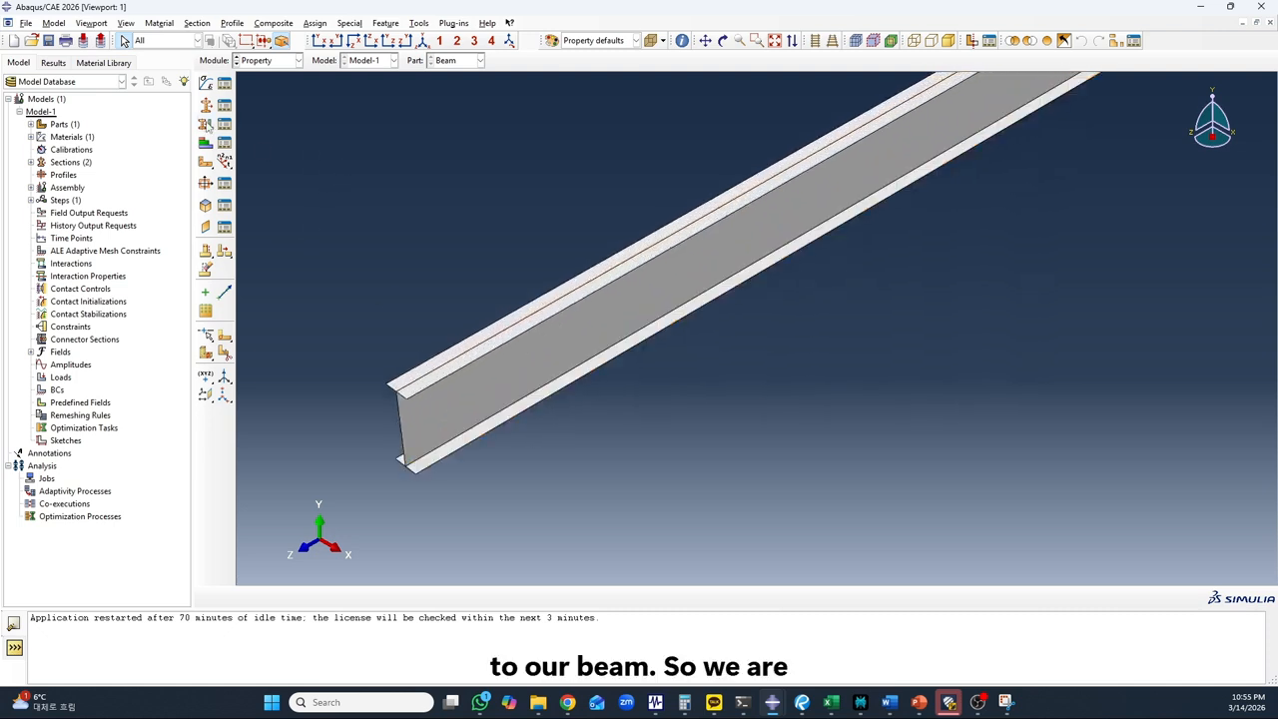
{"action": "left_click", "coordinate": [206, 125]}
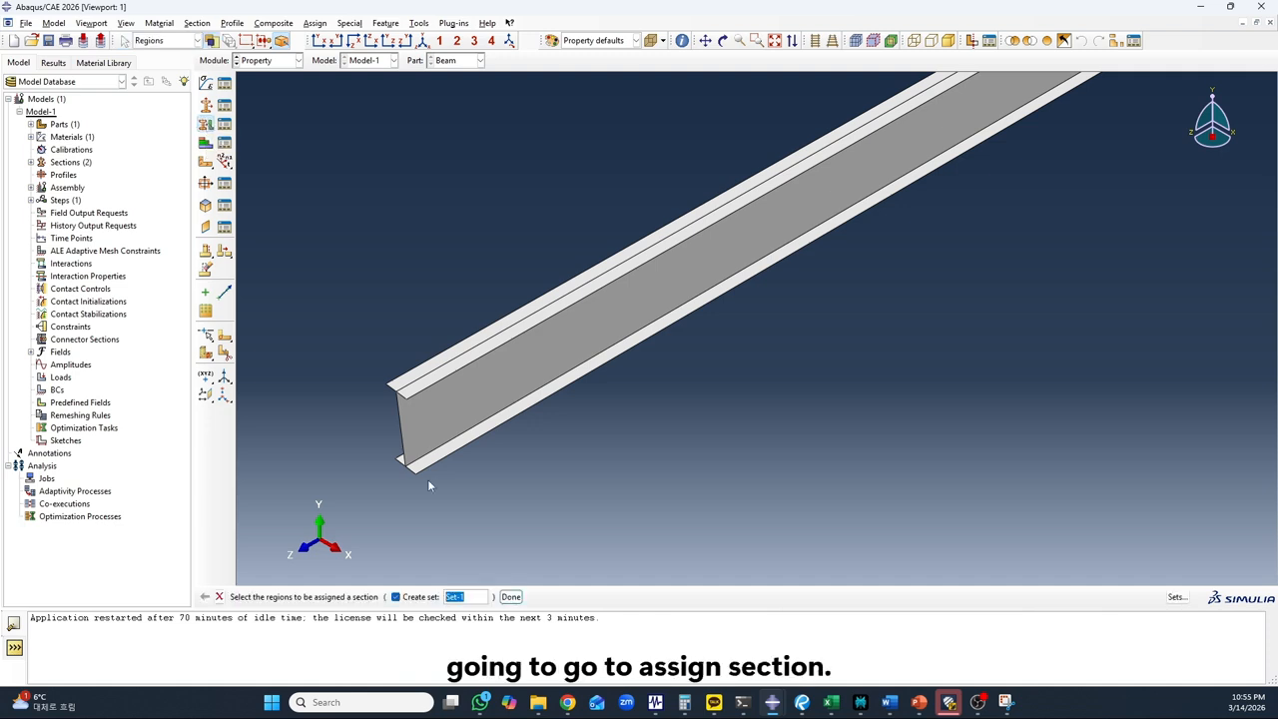
{"action": "scroll", "coordinate": [452, 414], "scroll_direction": "down", "scroll_amount": 2}
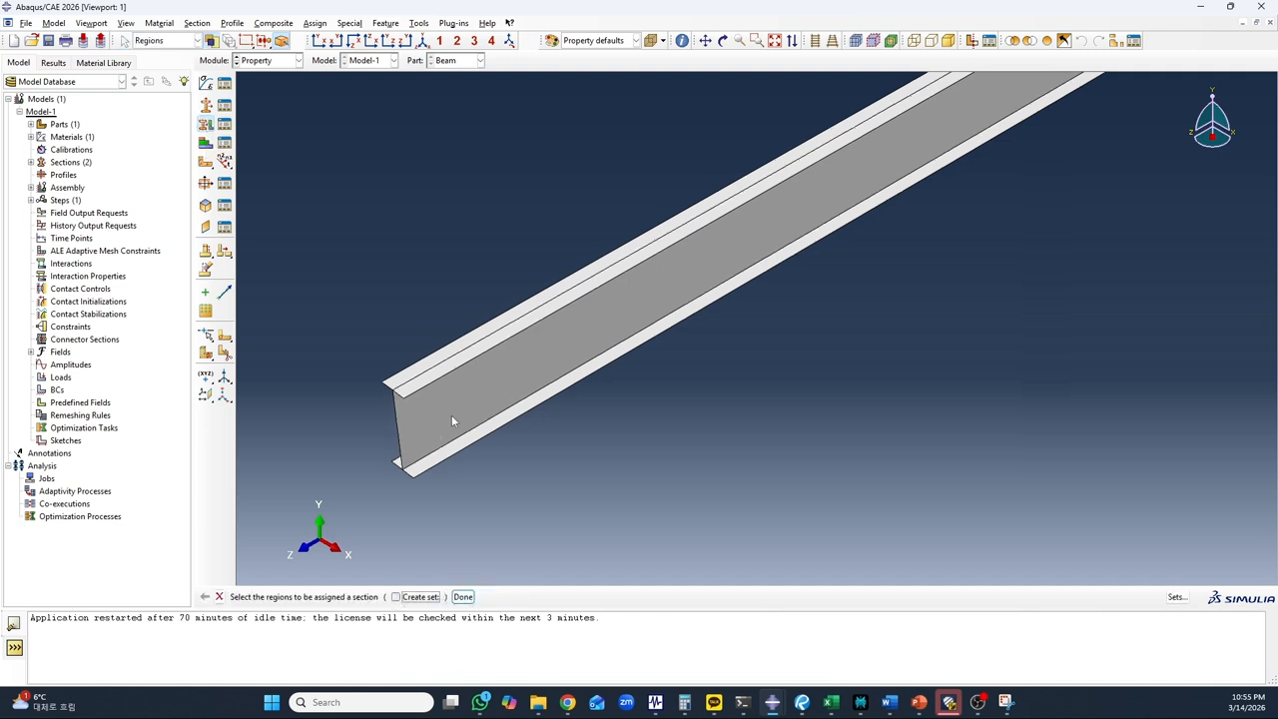
{"action": "left_click", "coordinate": [427, 417]}
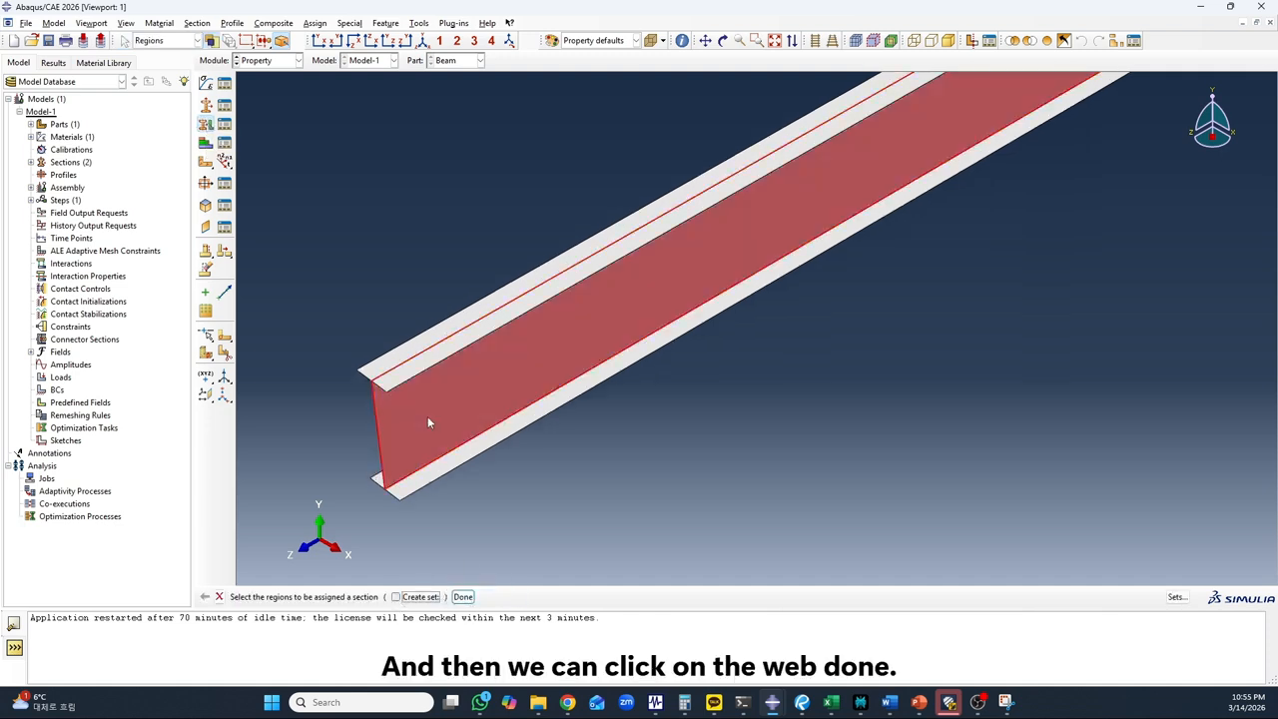
{"action": "left_click", "coordinate": [463, 596]}
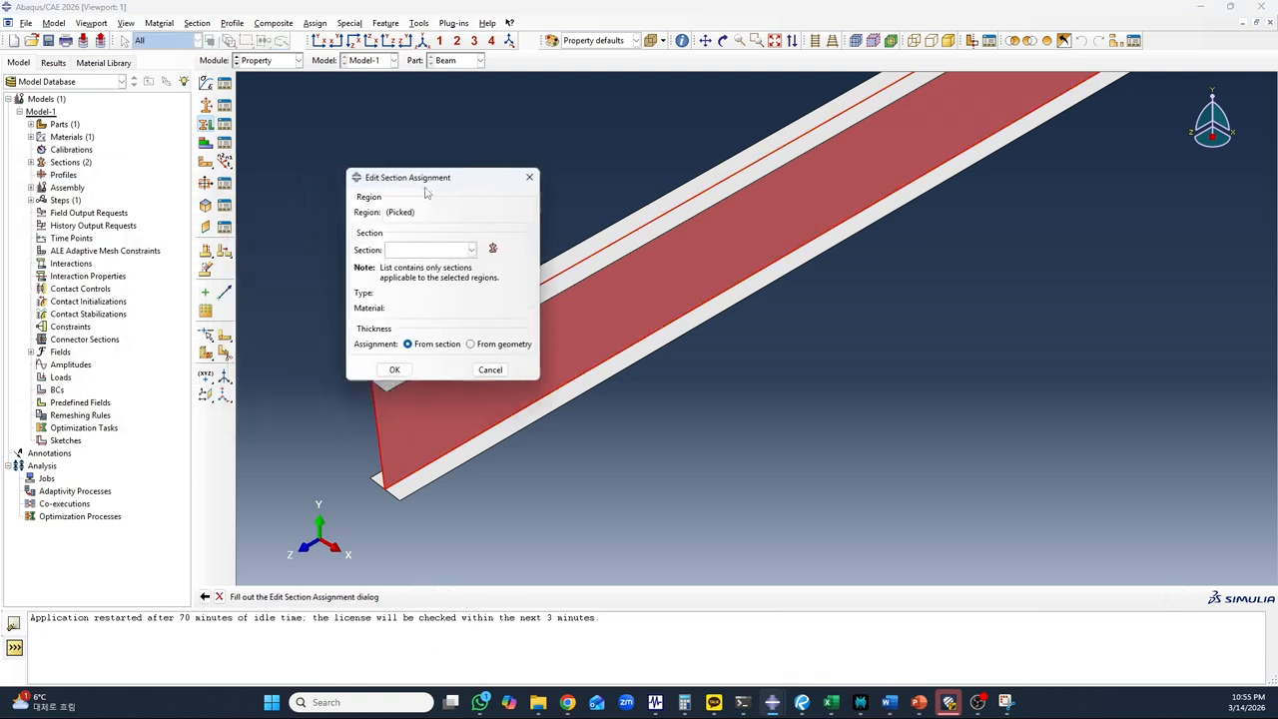
{"action": "left_click", "coordinate": [420, 251]}
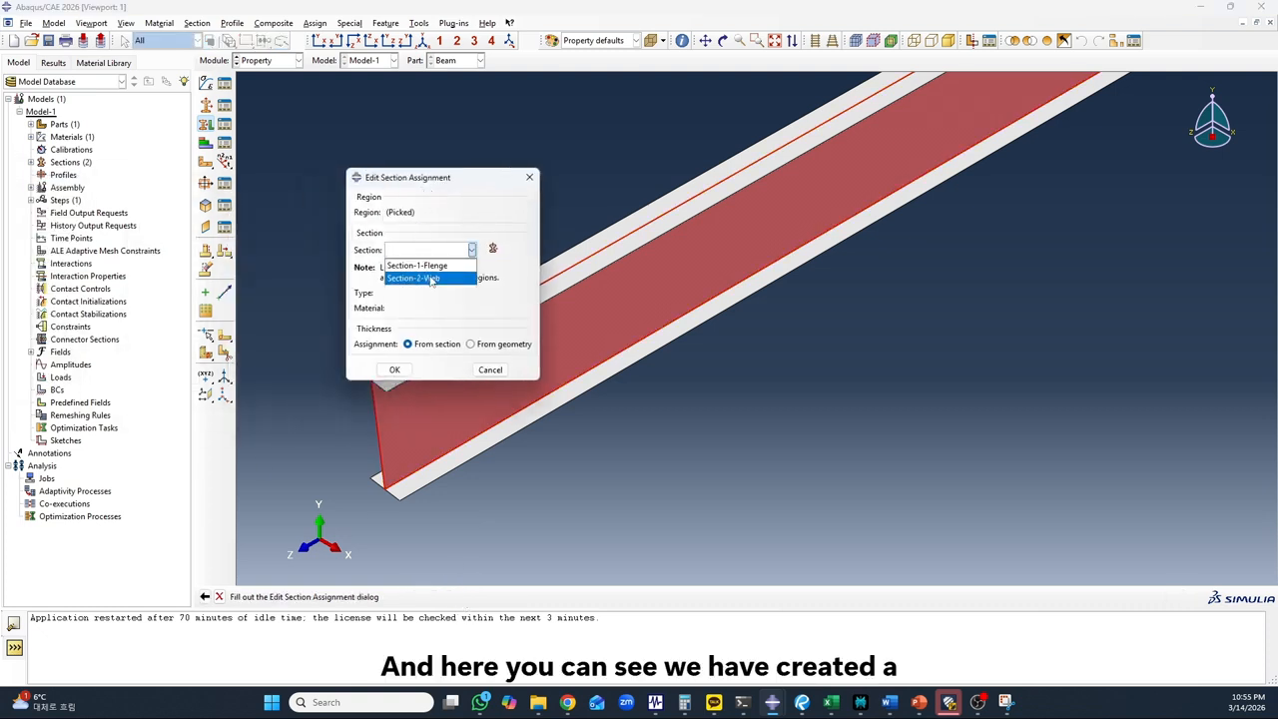
{"action": "left_click", "coordinate": [432, 279]}
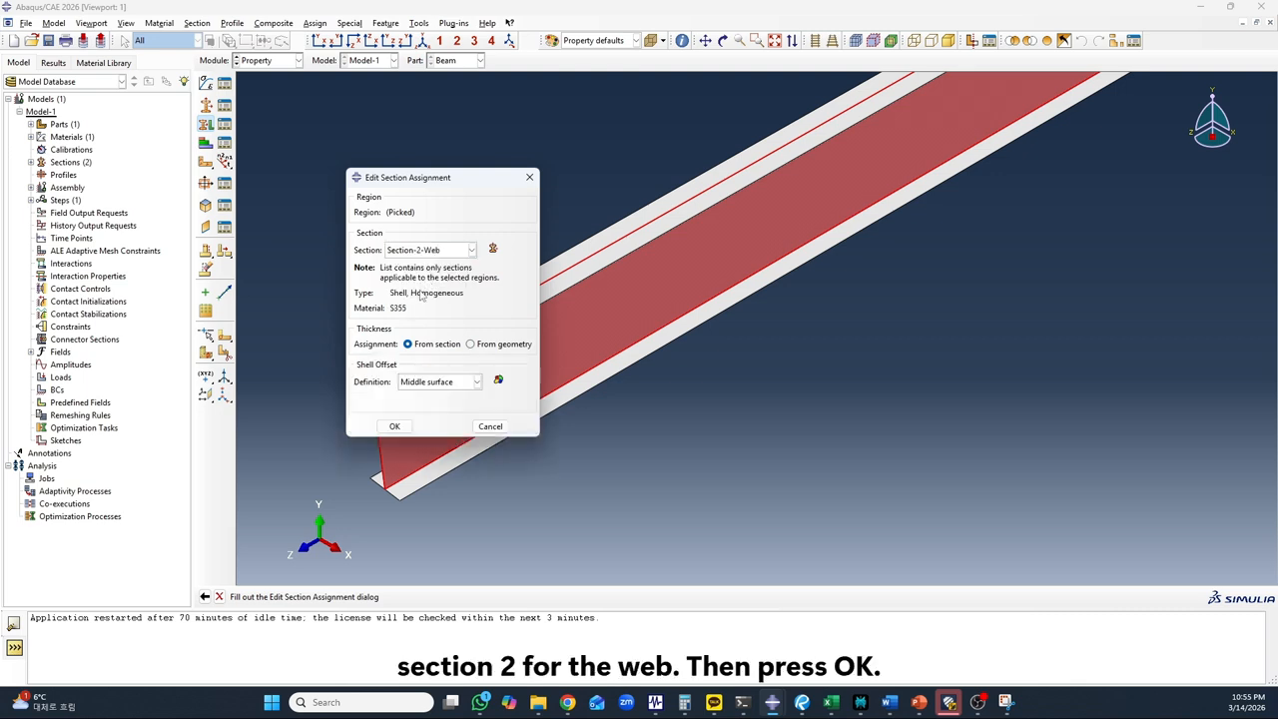
{"action": "left_click", "coordinate": [394, 426]}
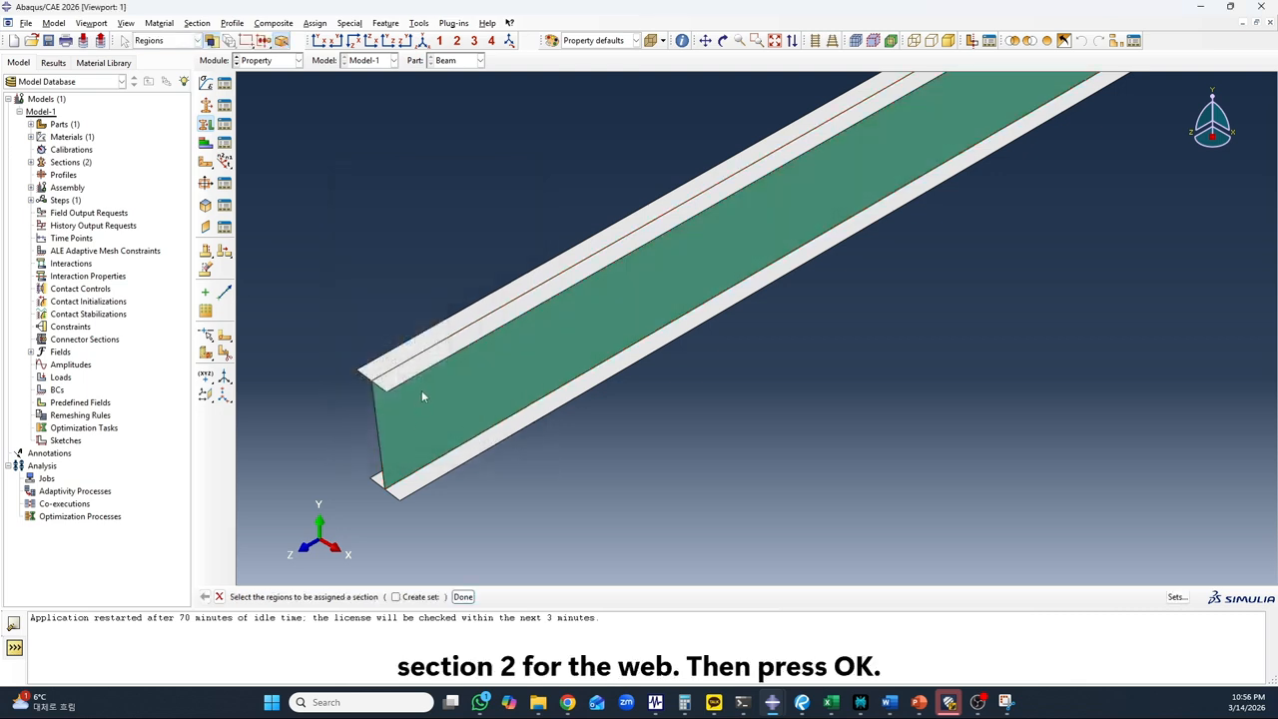
Assign Section-1-Flenge to both the top and bottom flanges, keeping the middle-surface shell offset
{"action": "scroll", "coordinate": [445, 396], "scroll_direction": "up", "scroll_amount": 5}
{"action": "scroll", "coordinate": [477, 369], "scroll_direction": "down", "scroll_amount": 3}
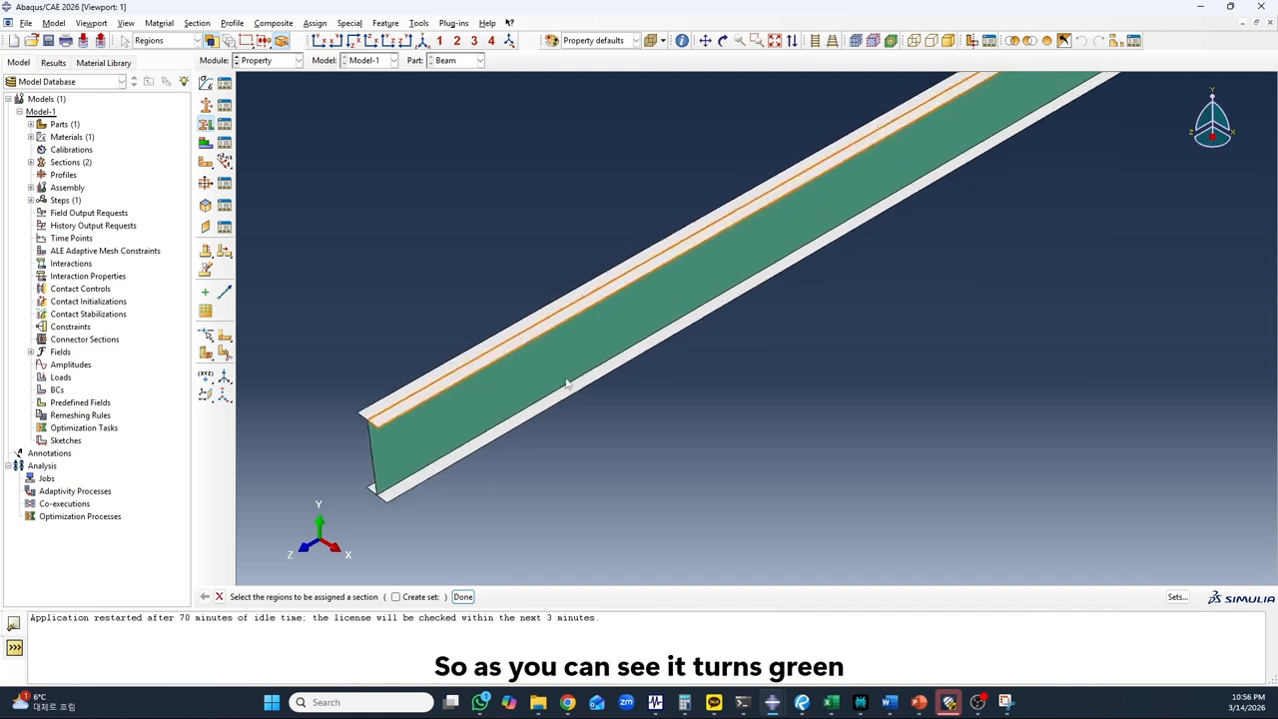
{"action": "scroll", "coordinate": [497, 411], "scroll_direction": "up", "scroll_amount": 2}
{"action": "scroll", "coordinate": [473, 390], "scroll_direction": "down", "scroll_amount": 3}
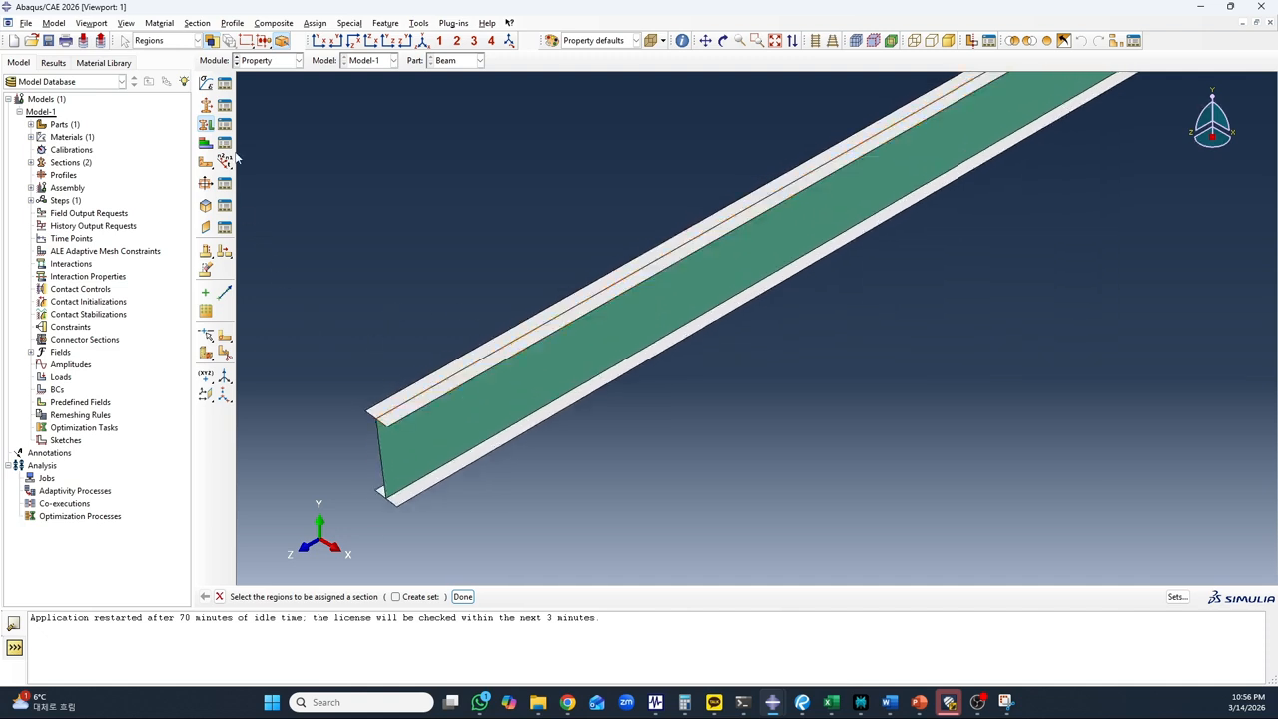
{"action": "scroll", "coordinate": [415, 399], "scroll_direction": "down", "scroll_amount": 1}
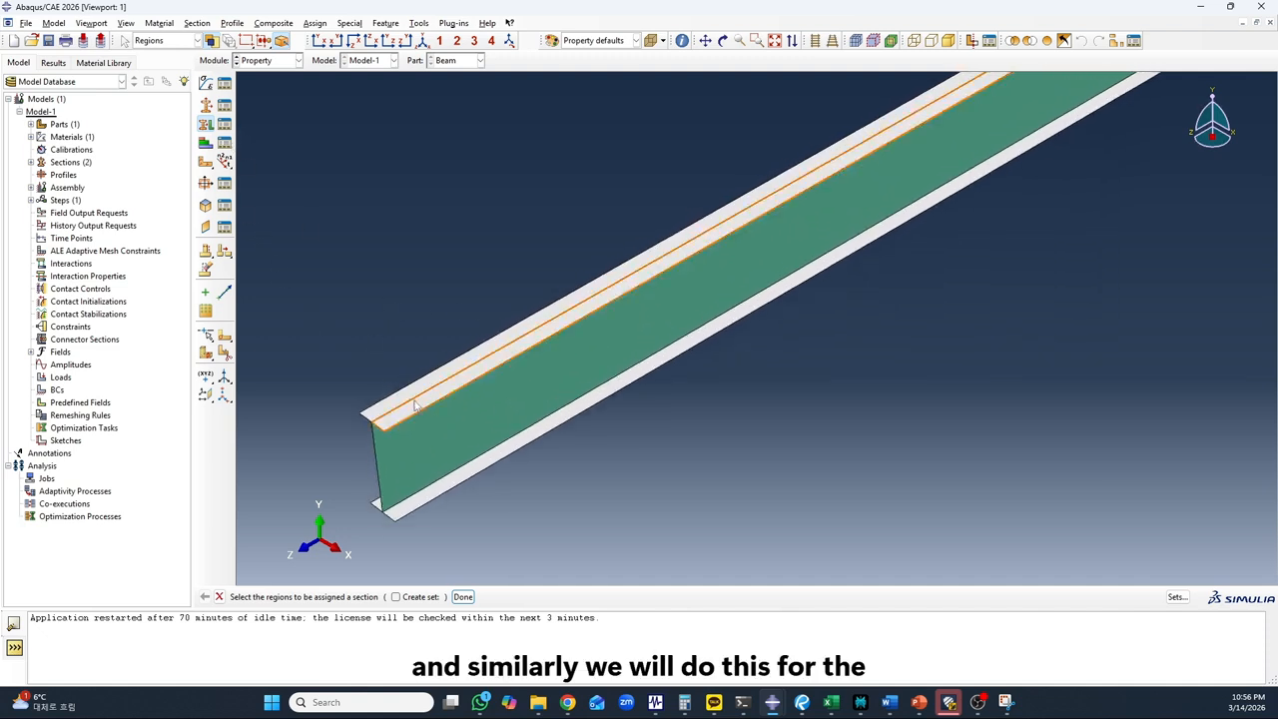
{"action": "left_click", "coordinate": [415, 401]}
{"action": "scroll", "coordinate": [403, 393], "scroll_direction": "down", "scroll_amount": 2}
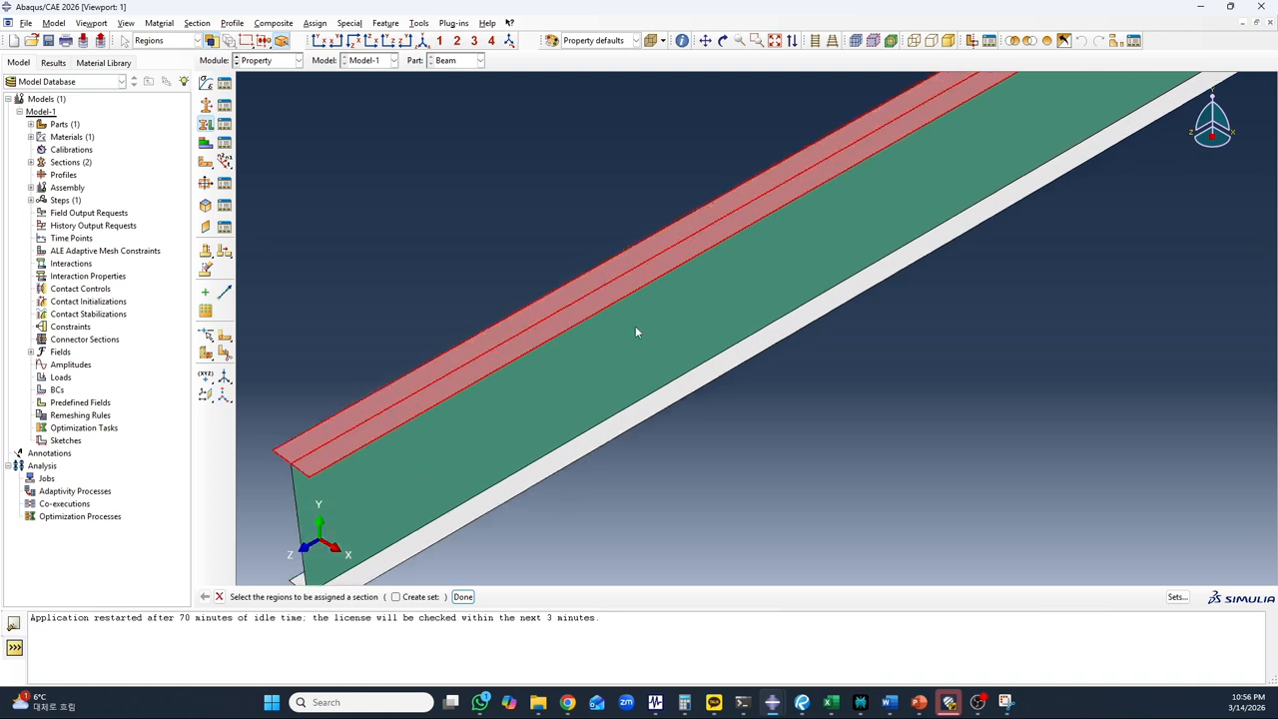
{"action": "scroll", "coordinate": [636, 330], "scroll_direction": "up", "scroll_amount": 4}
{"action": "scroll", "coordinate": [466, 457], "scroll_direction": "down", "scroll_amount": 5}
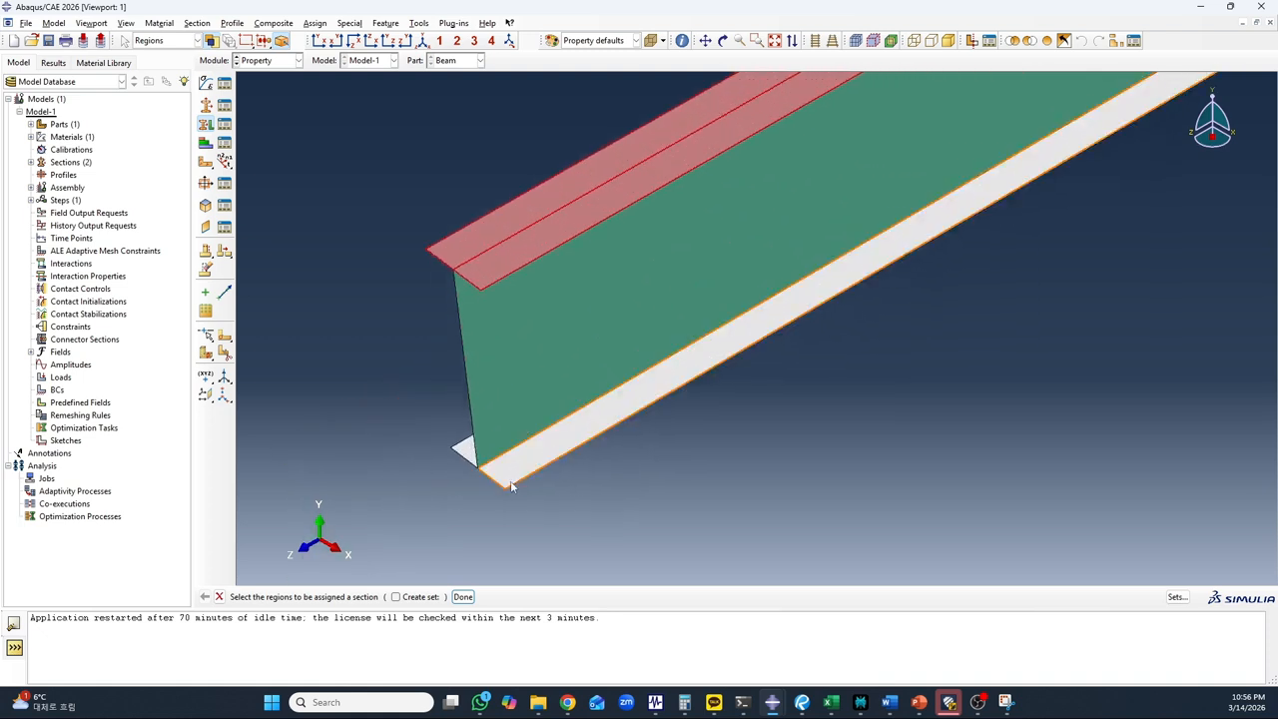
{"action": "left_click", "coordinate": [511, 486]}
{"action": "scroll", "coordinate": [333, 527], "scroll_direction": "up", "scroll_amount": 2}
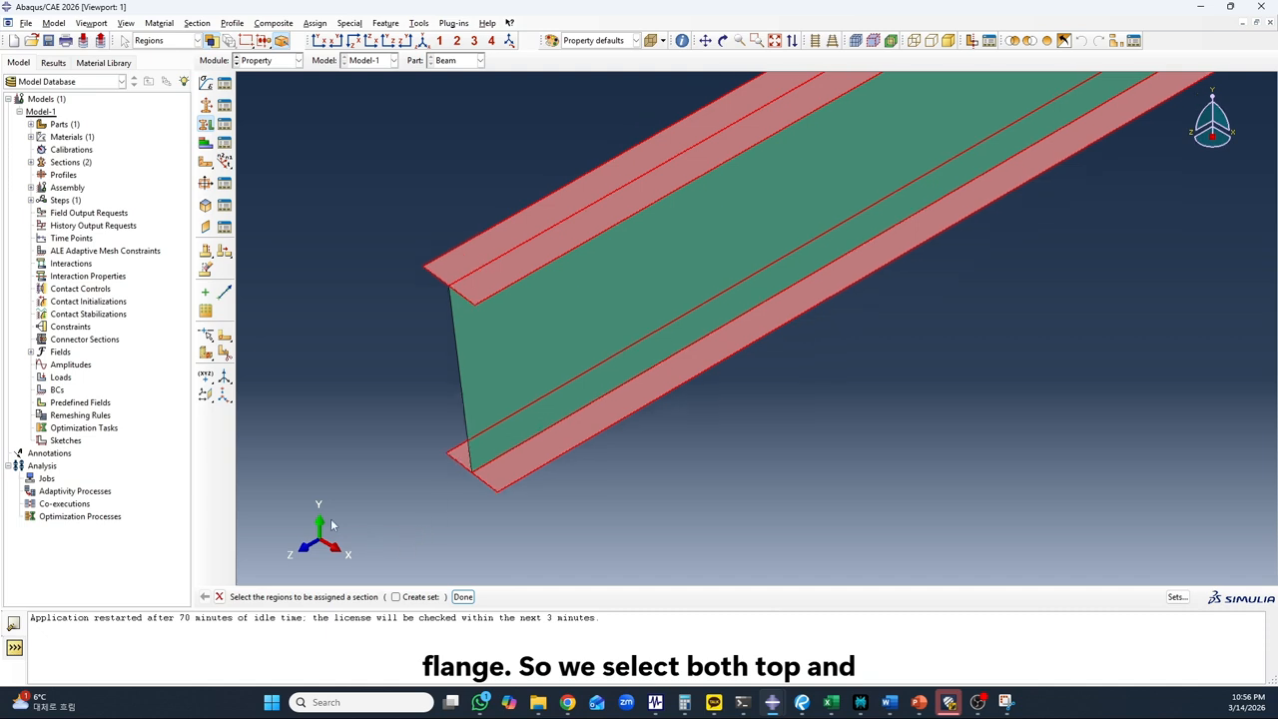
{"action": "scroll", "coordinate": [384, 511], "scroll_direction": "up", "scroll_amount": 2}
{"action": "left_click", "coordinate": [462, 596]}
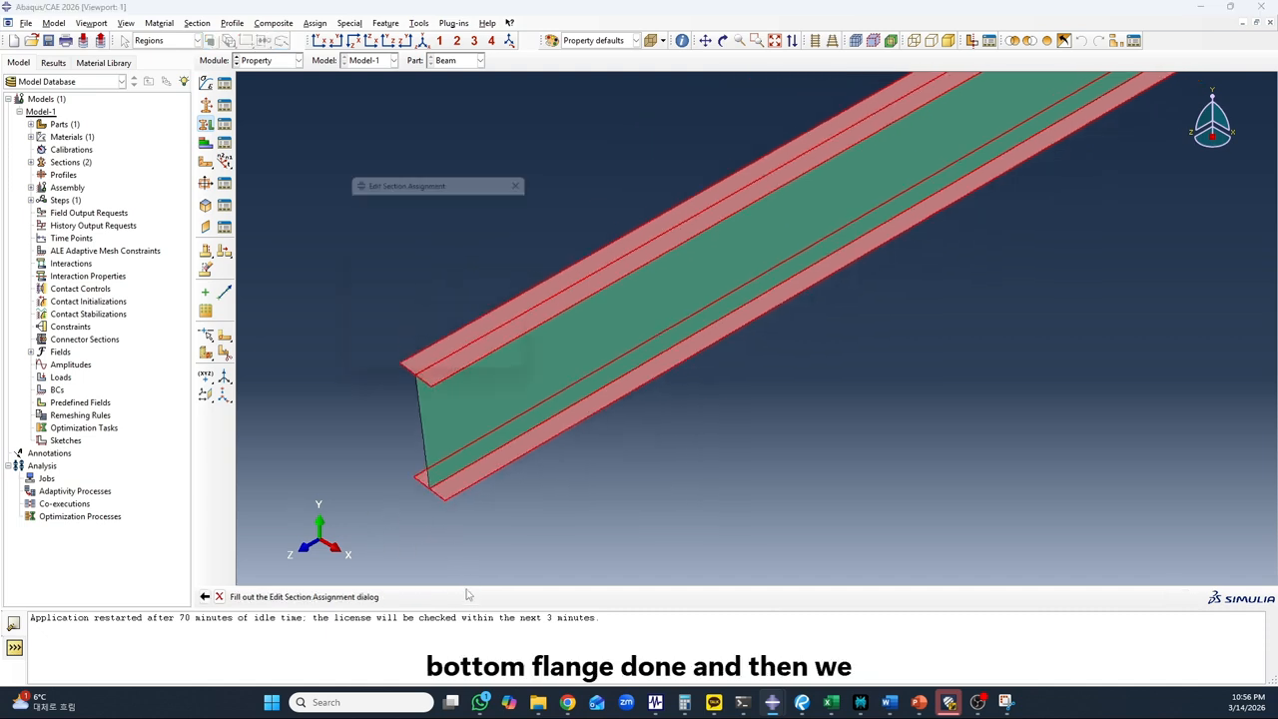
{"action": "left_click", "coordinate": [414, 252]}
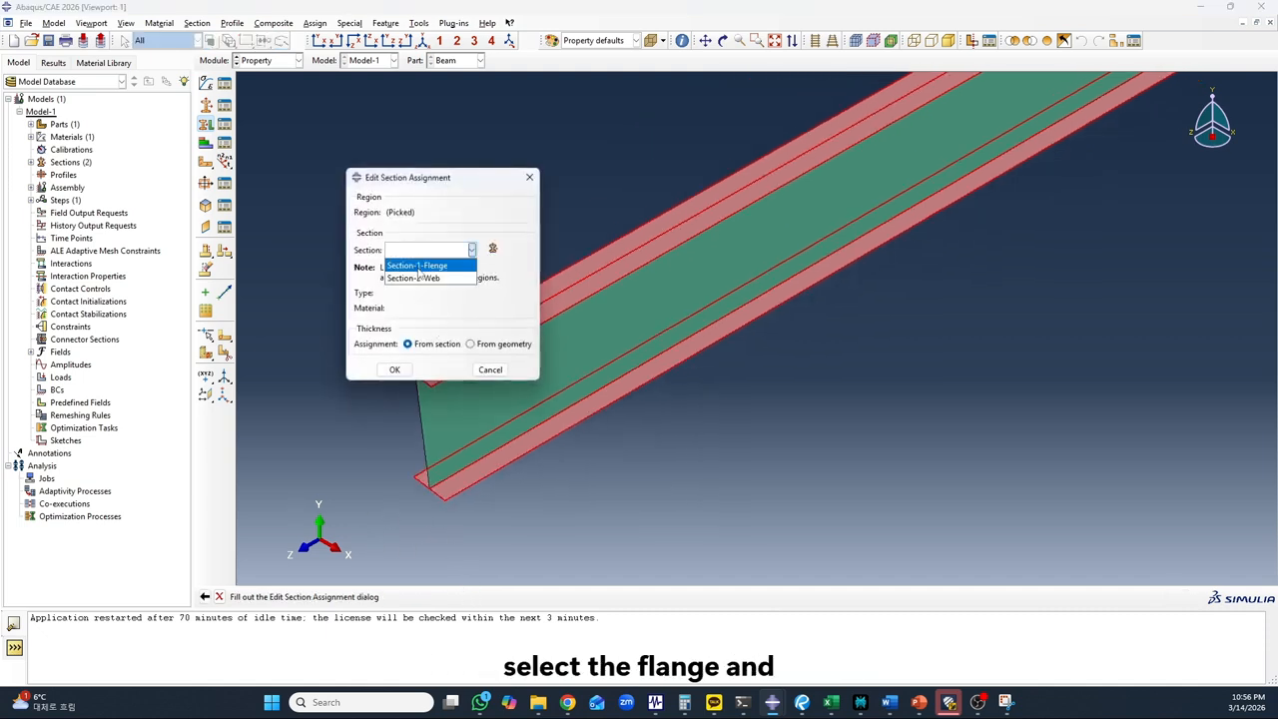
{"action": "left_click", "coordinate": [417, 266]}
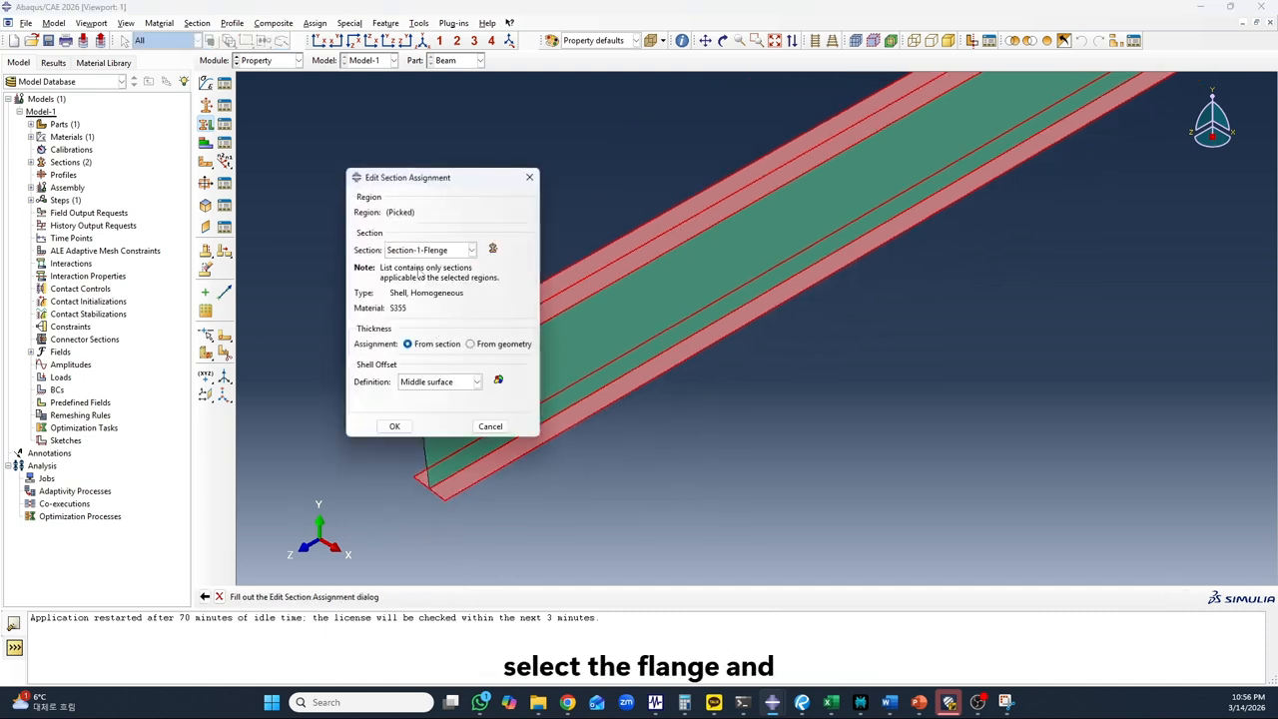
{"action": "left_click", "coordinate": [395, 426]}
Inspect the beam with its assigned sections and view it end-on in the XY plane
{"action": "scroll", "coordinate": [386, 458], "scroll_direction": "down", "scroll_amount": 6}
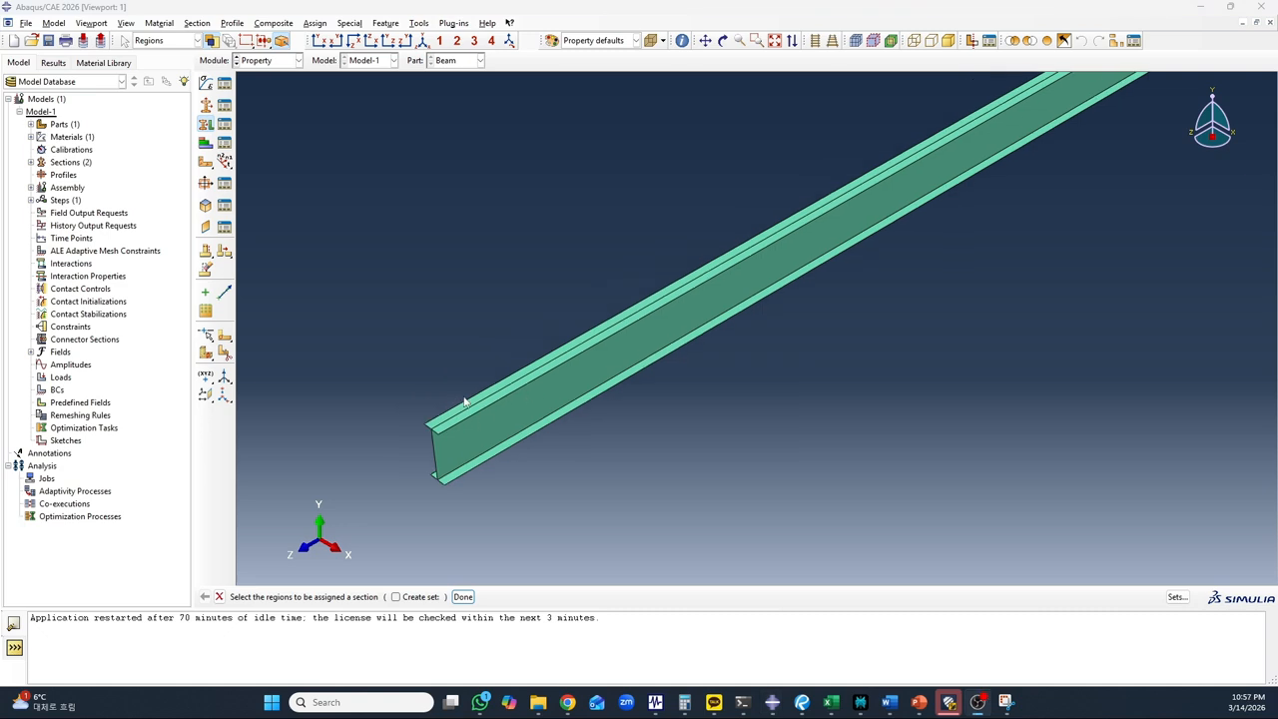
{"action": "scroll", "coordinate": [470, 392], "scroll_direction": "up", "scroll_amount": 3}
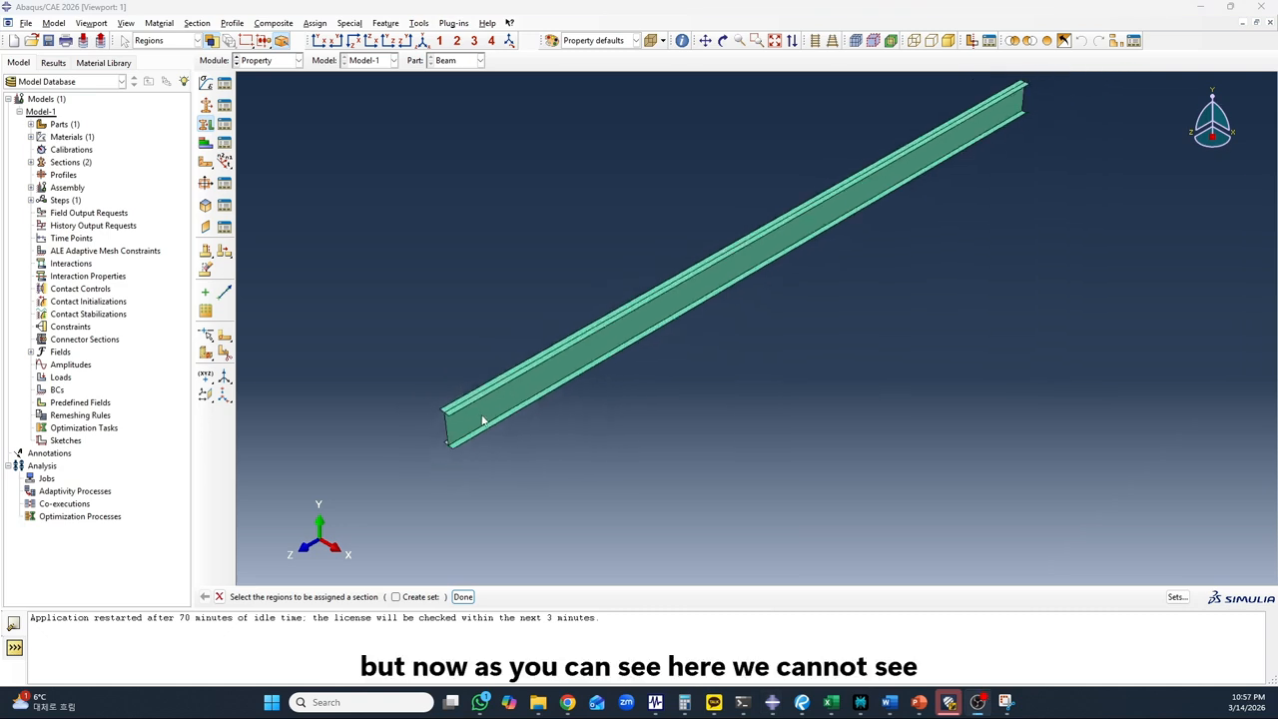
{"action": "scroll", "coordinate": [462, 411], "scroll_direction": "down", "scroll_amount": 2}
{"action": "scroll", "coordinate": [433, 429], "scroll_direction": "down", "scroll_amount": 4}
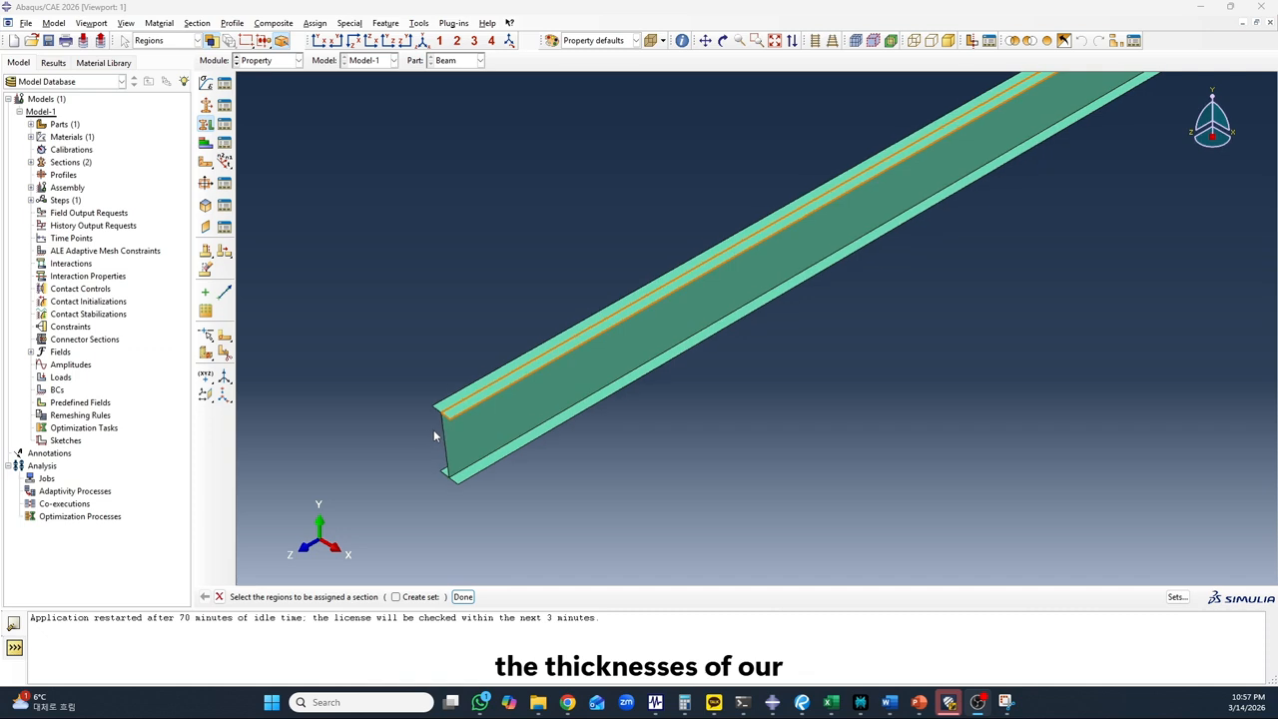
{"action": "left_click", "coordinate": [322, 43]}
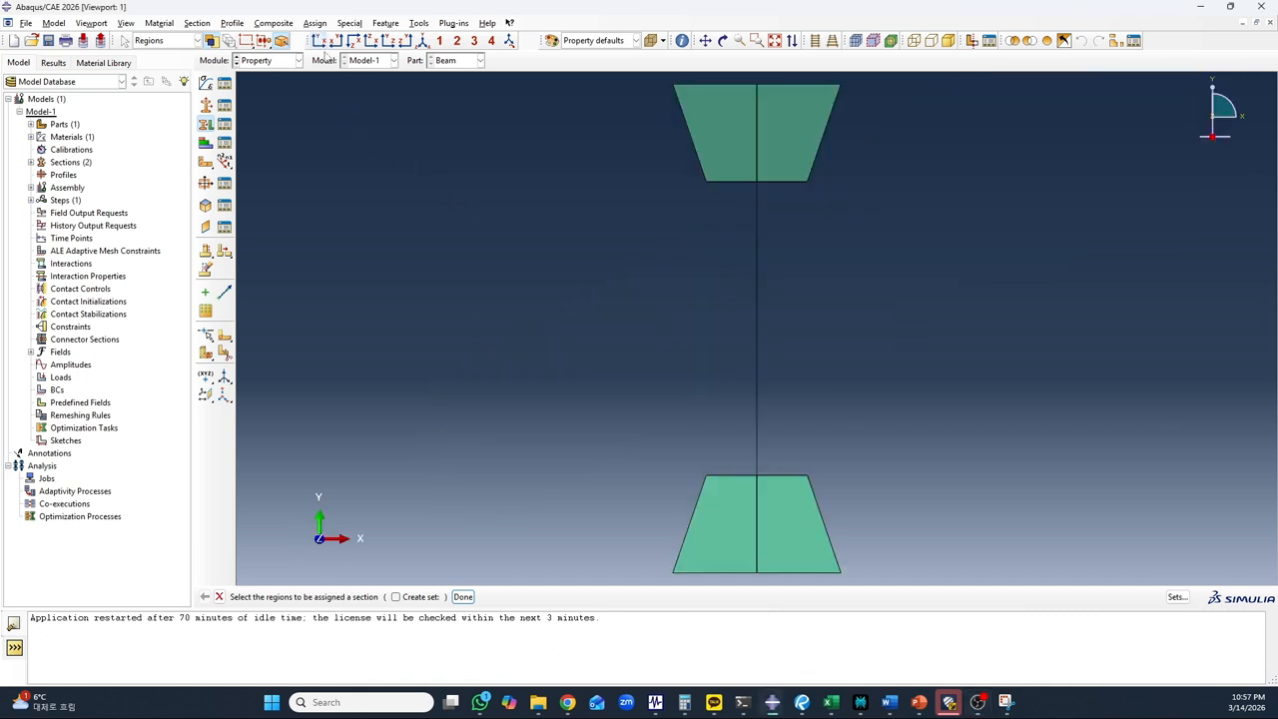
Turn on shell thickness rendering for the part at scale factor 1 and view the beam end-on and in isometric
{"action": "scroll", "coordinate": [540, 297], "scroll_direction": "up", "scroll_amount": 2}
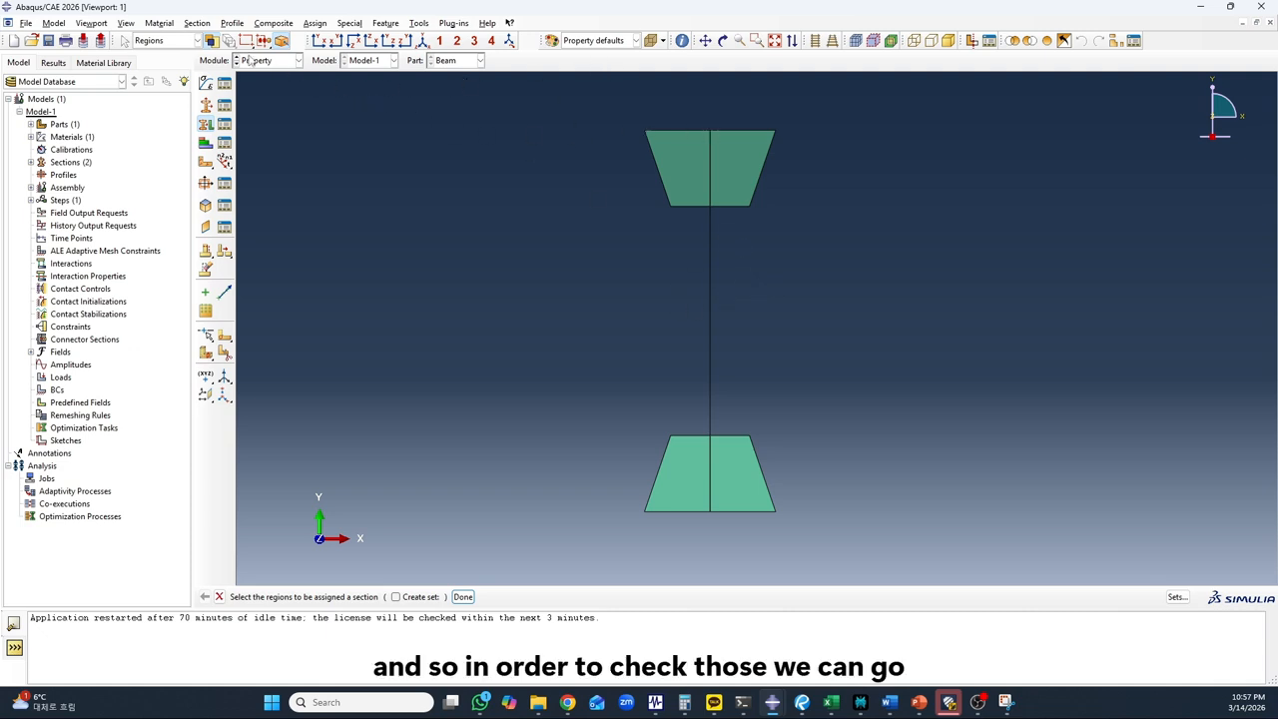
{"action": "left_click", "coordinate": [128, 25]}
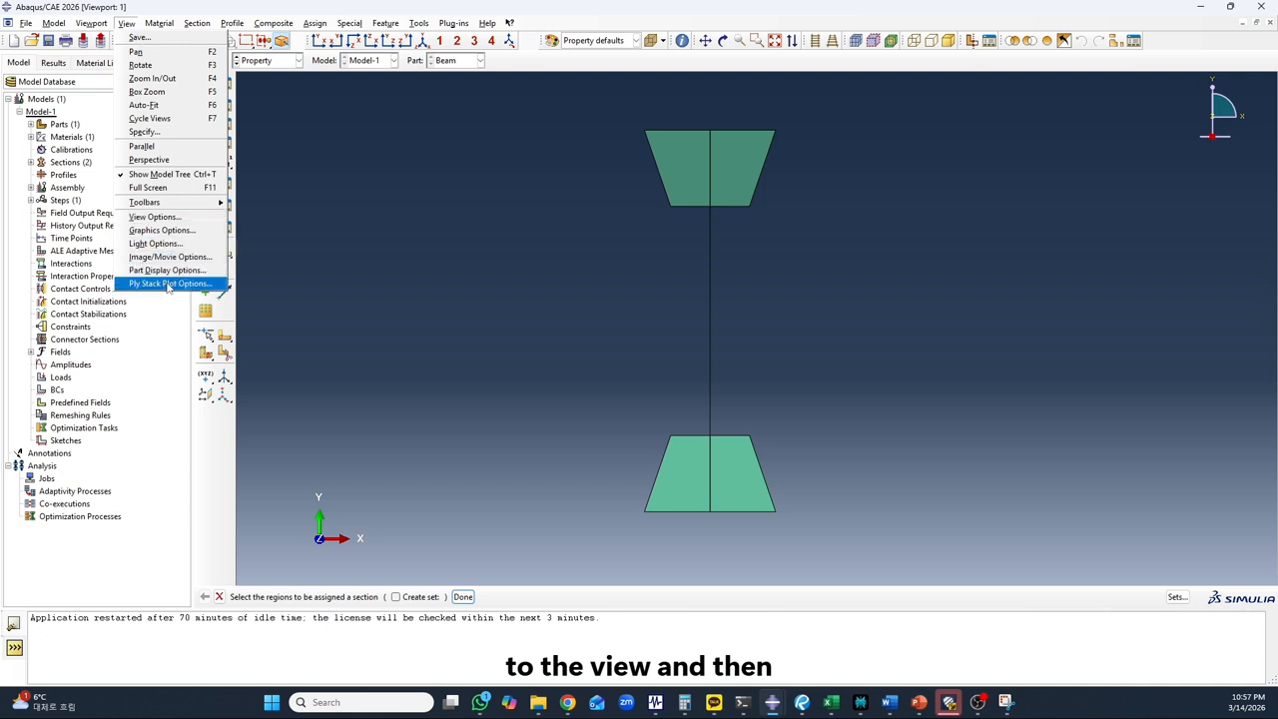
{"action": "left_click", "coordinate": [167, 273]}
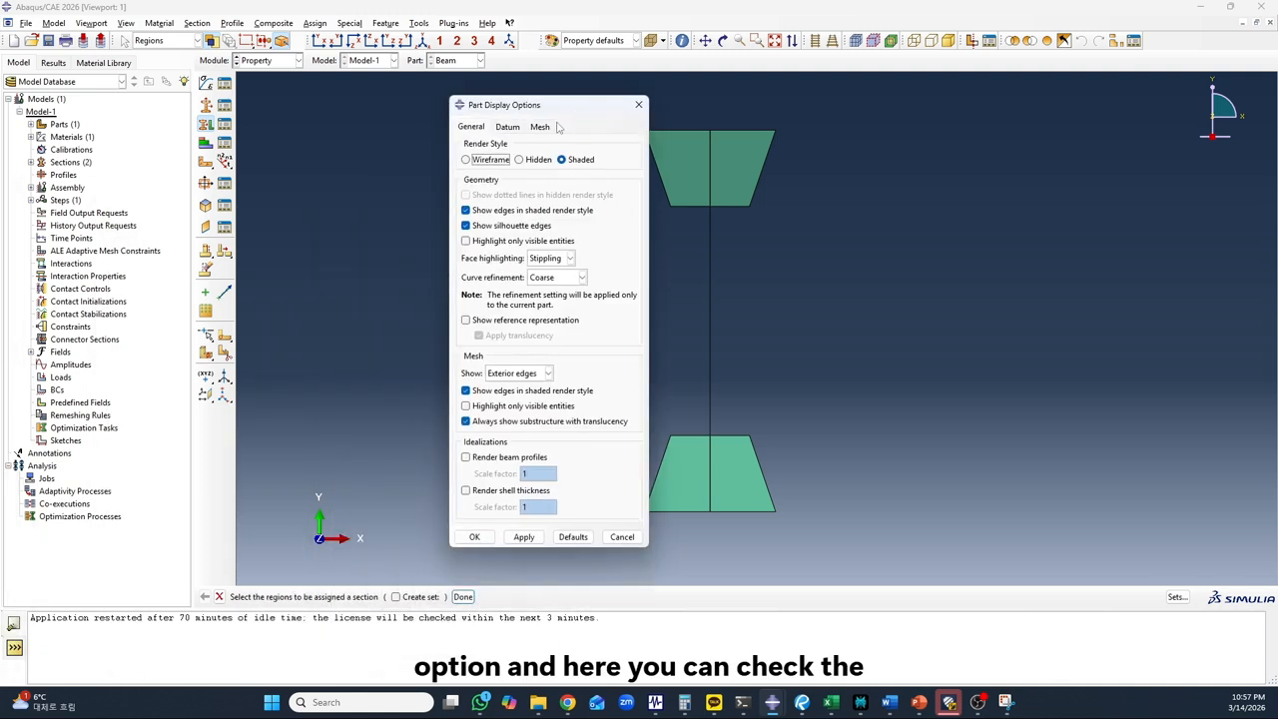
{"action": "left_click", "coordinate": [467, 491]}
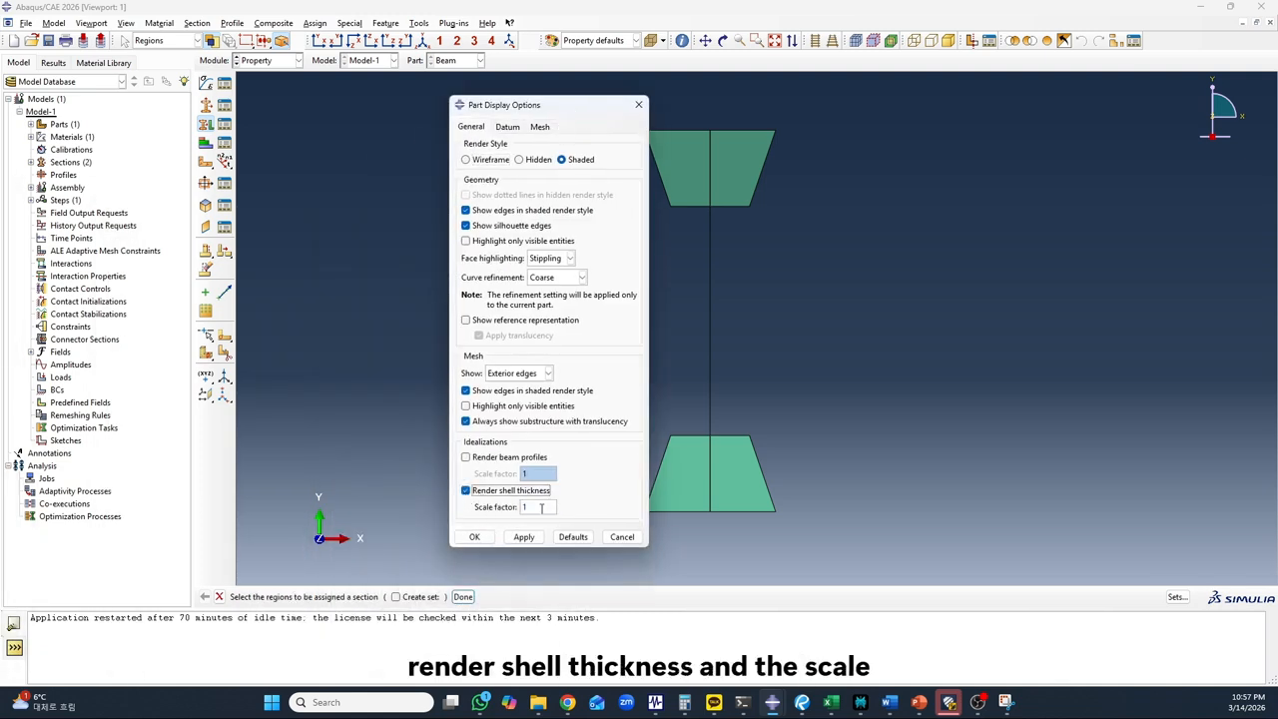
{"action": "left_click", "coordinate": [523, 537]}
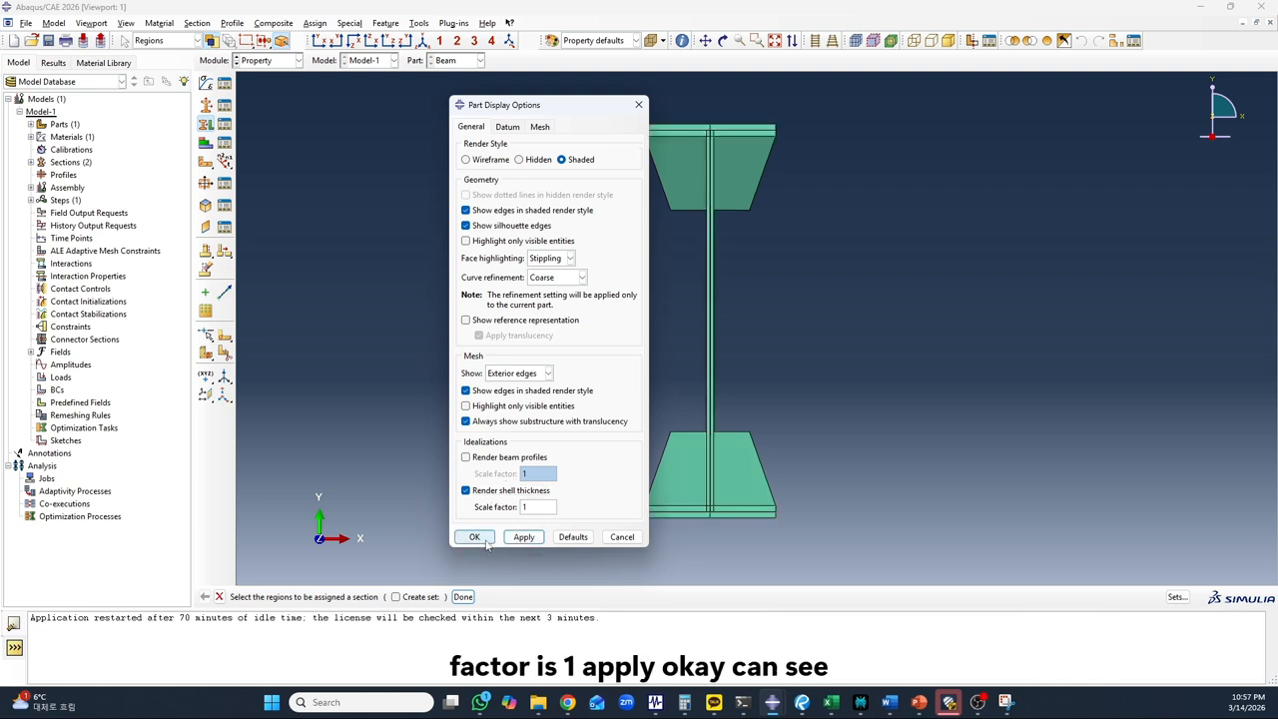
{"action": "left_click", "coordinate": [474, 537]}
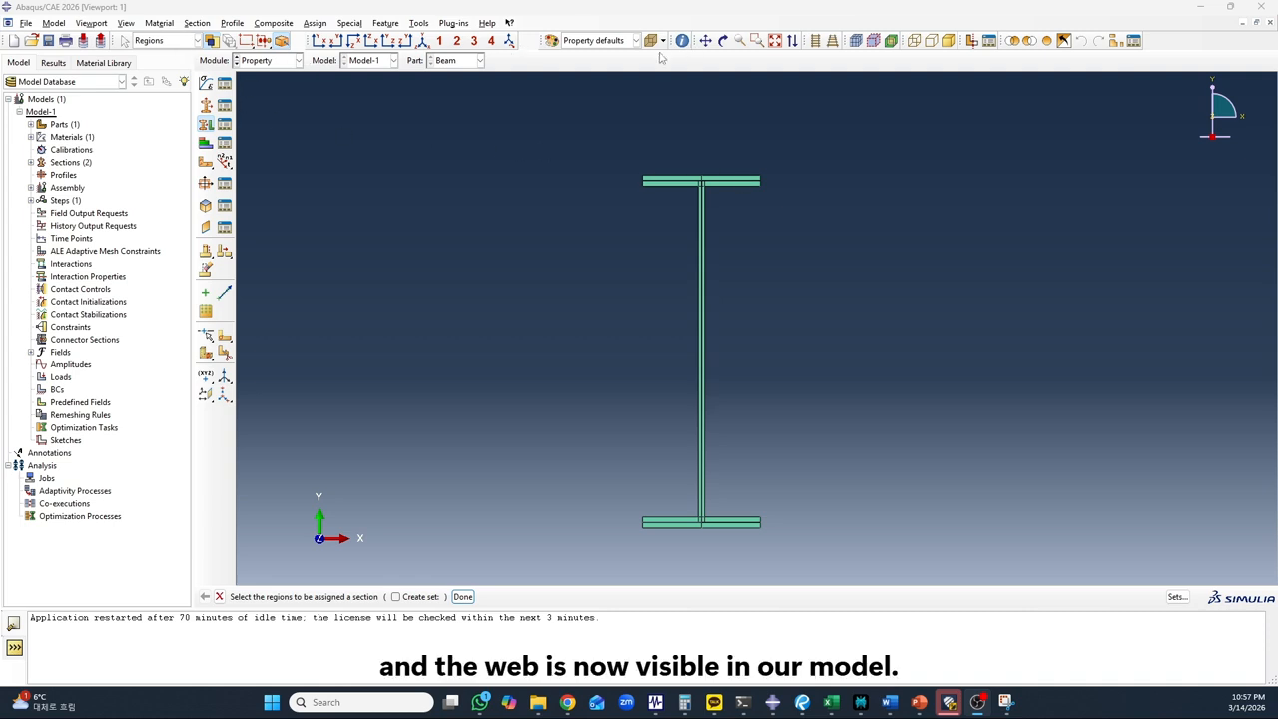
{"action": "left_click", "coordinate": [423, 42]}
{"action": "scroll", "coordinate": [767, 189], "scroll_direction": "up", "scroll_amount": 2}
{"action": "scroll", "coordinate": [476, 443], "scroll_direction": "down", "scroll_amount": 4}
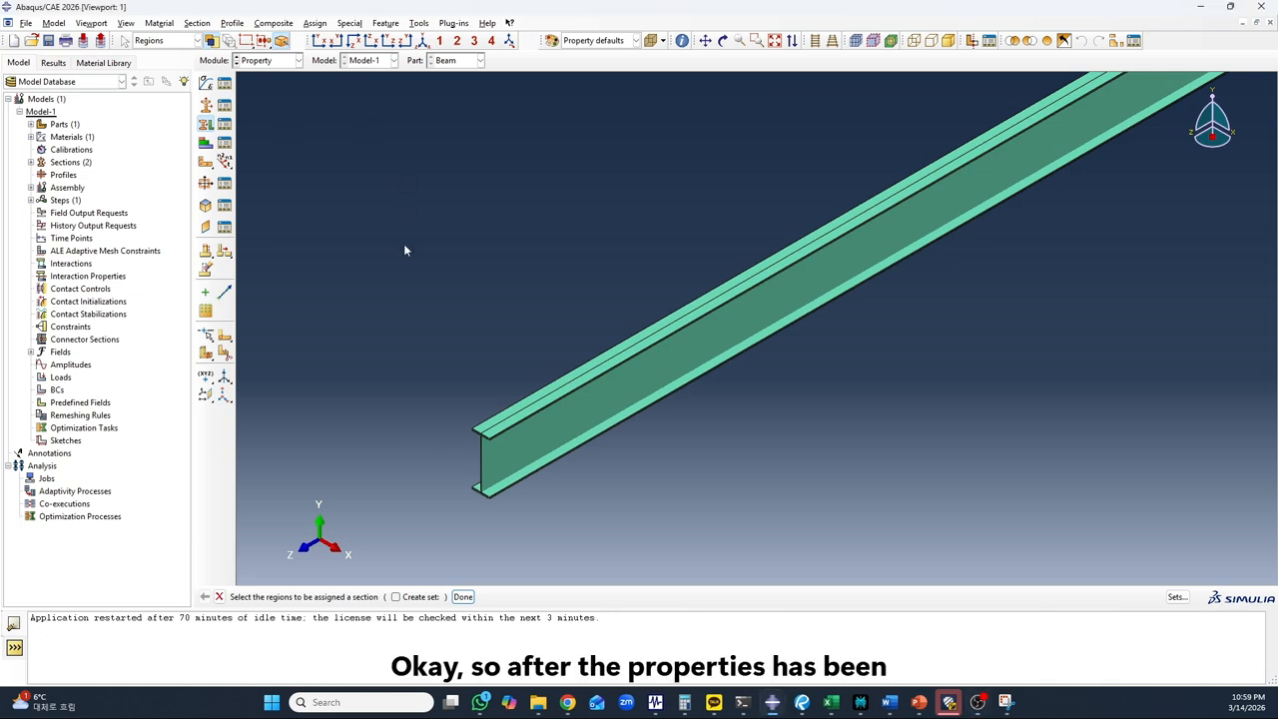
{"action": "scroll", "coordinate": [430, 311], "scroll_direction": "up", "scroll_amount": 1}
{"action": "scroll", "coordinate": [429, 314], "scroll_direction": "up", "scroll_amount": 1}
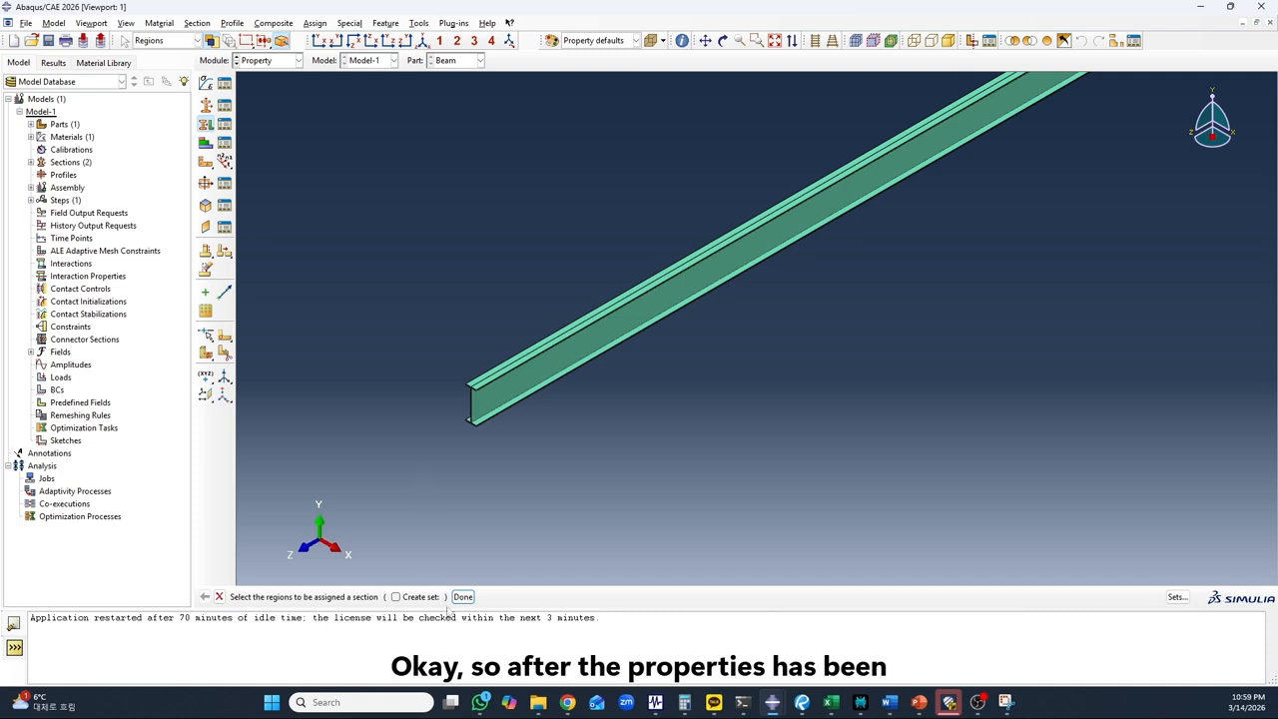
Switch to the Assembly module and create a dependent instance of the Beam part
{"action": "left_click", "coordinate": [266, 60]}
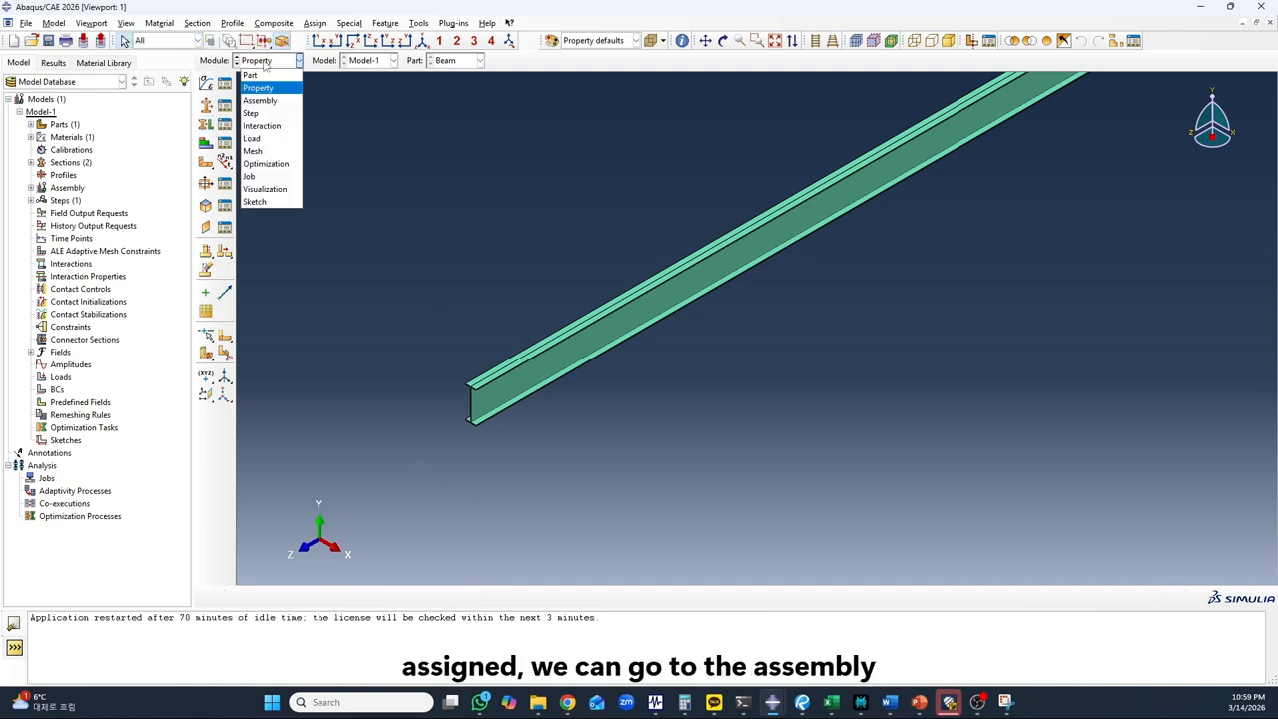
{"action": "left_click", "coordinate": [260, 101]}
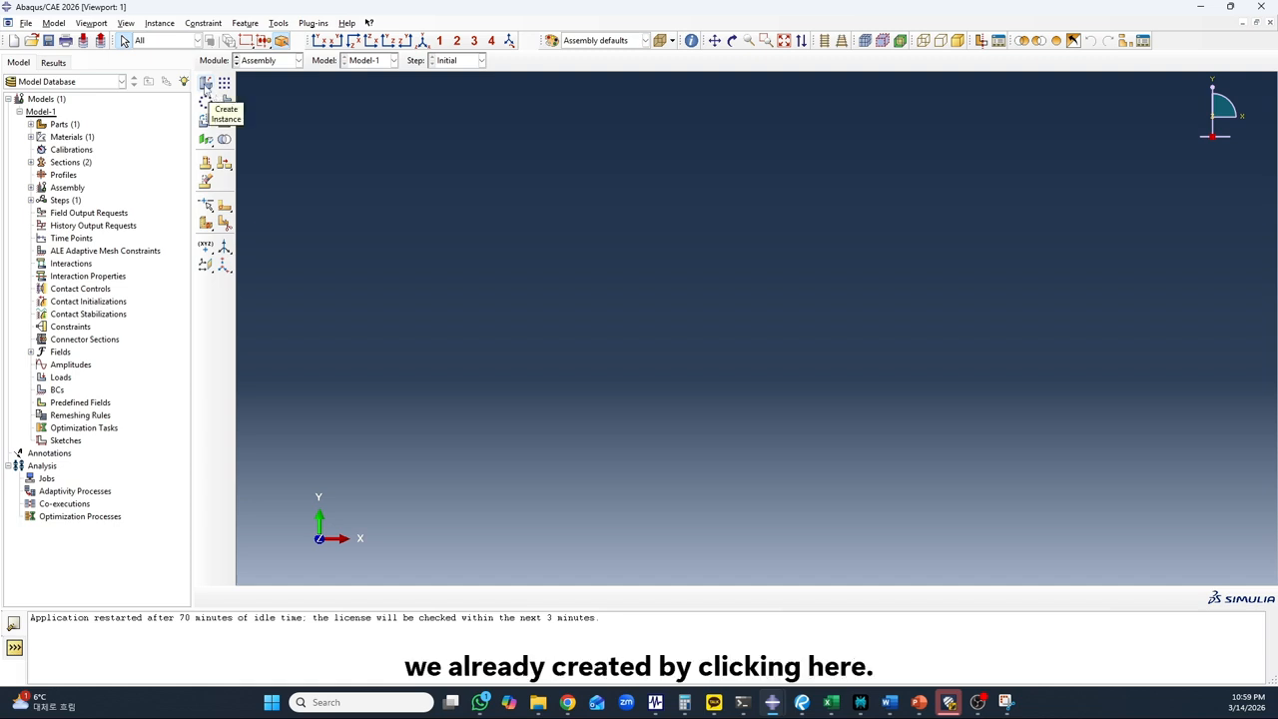
{"action": "left_click", "coordinate": [206, 83]}
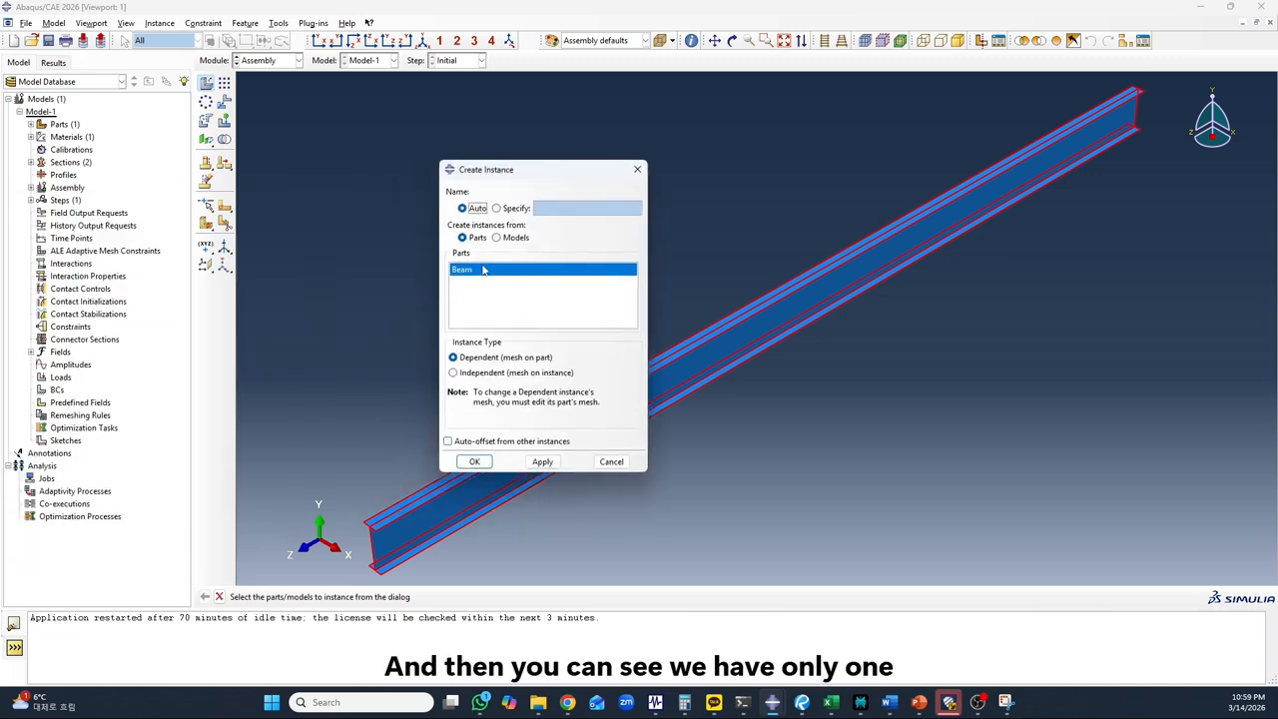
{"action": "left_click", "coordinate": [475, 461]}
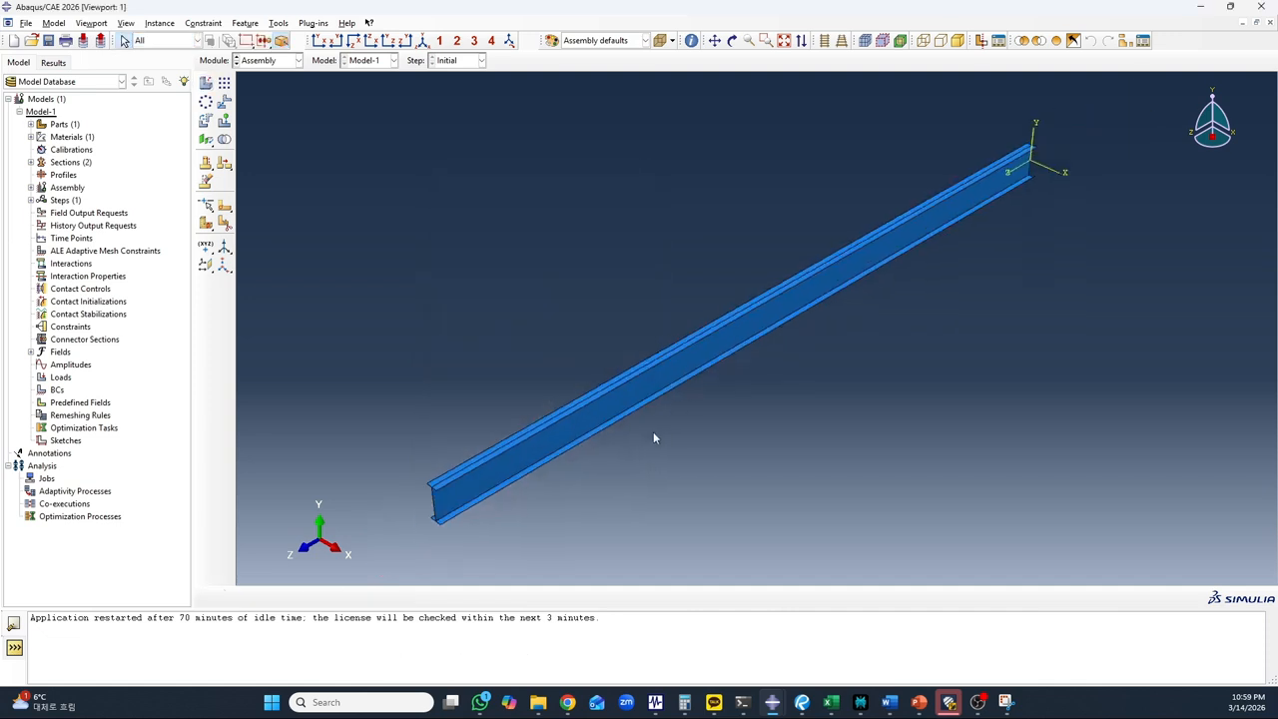
{"action": "scroll", "coordinate": [671, 359], "scroll_direction": "down", "scroll_amount": 1}
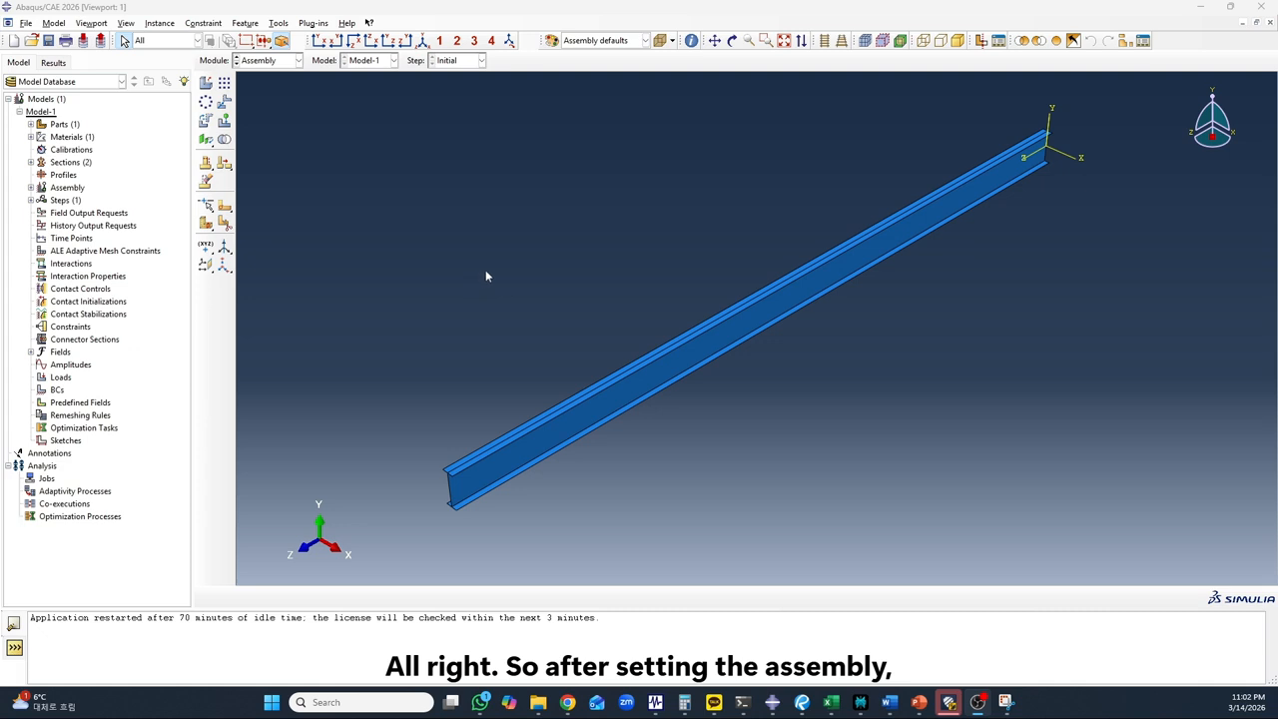
Switch to the Step module and start a new analysis step after Initial, named Loading Step
{"action": "left_click", "coordinate": [269, 60]}
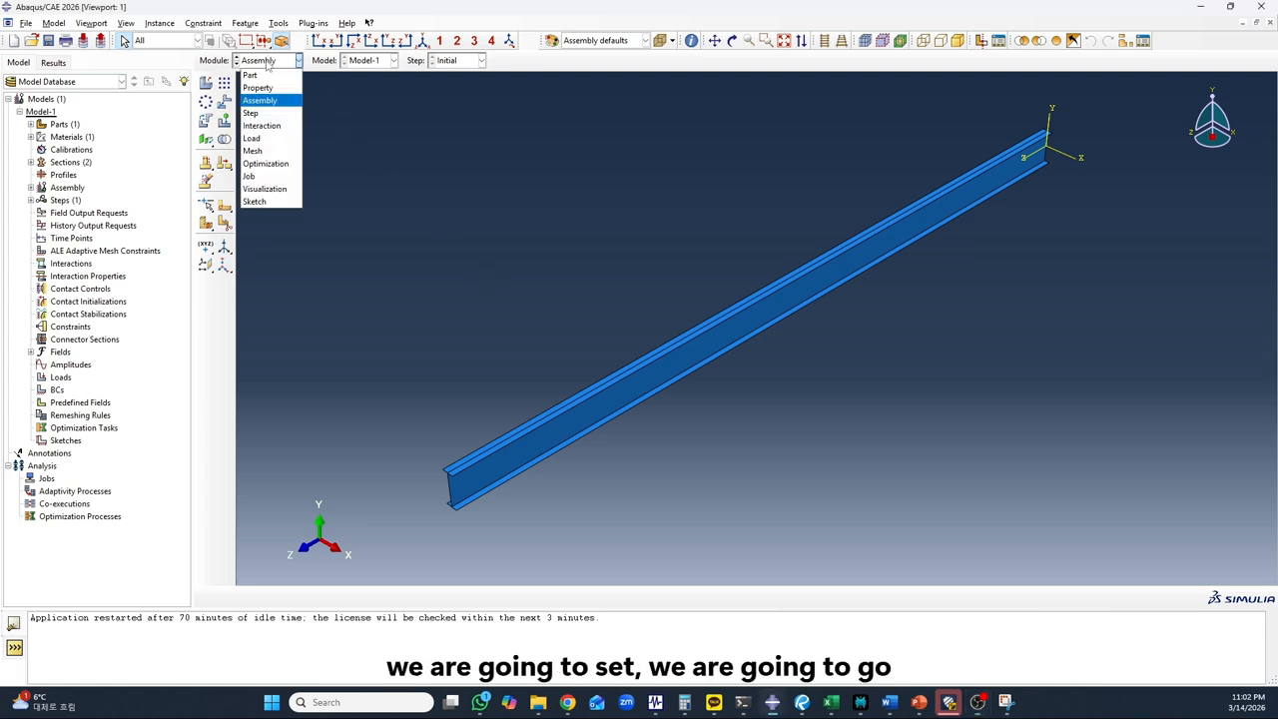
{"action": "left_click", "coordinate": [250, 114]}
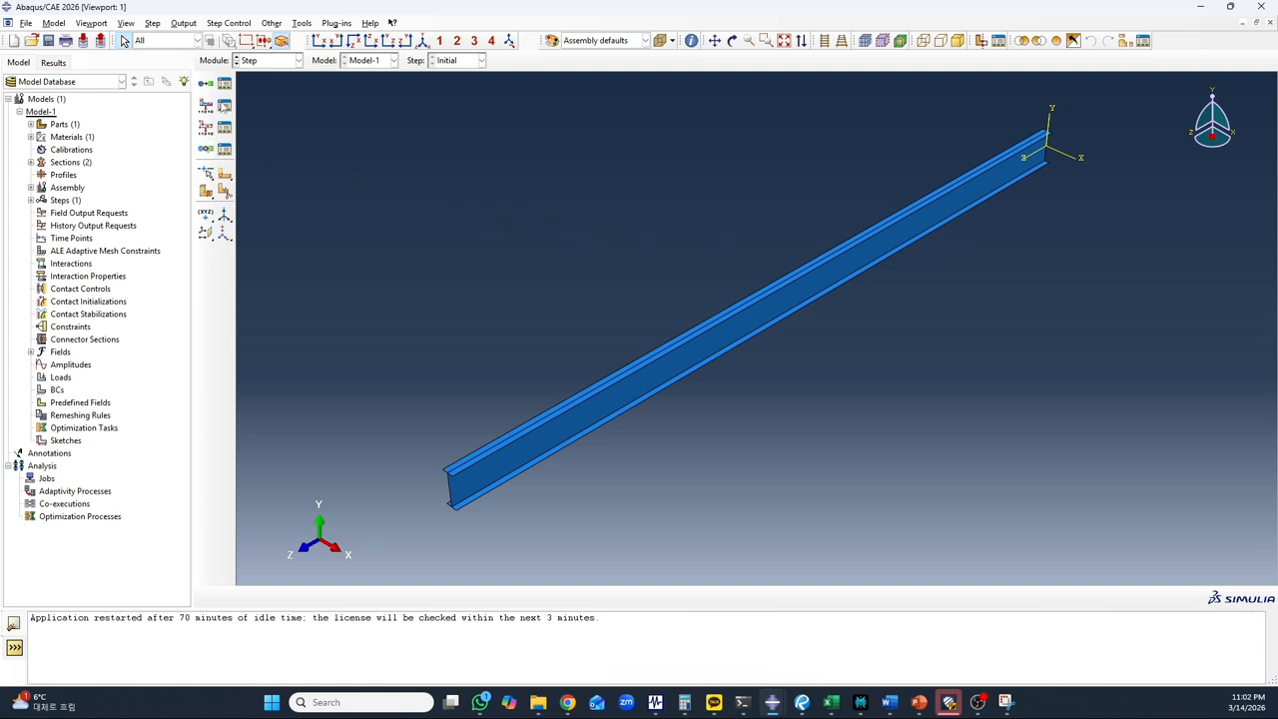
{"action": "left_click", "coordinate": [208, 86]}
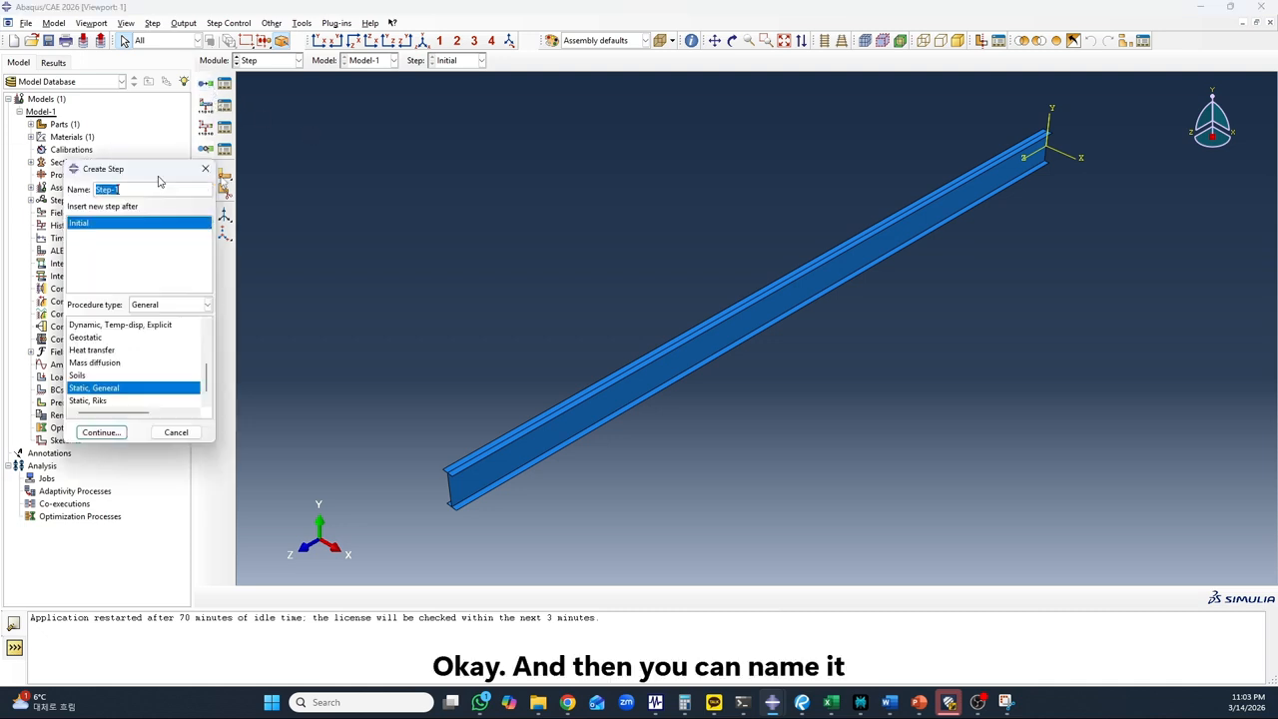
{"action": "left_click_drag", "start_coordinate": [157, 180], "coordinate": [439, 144]}
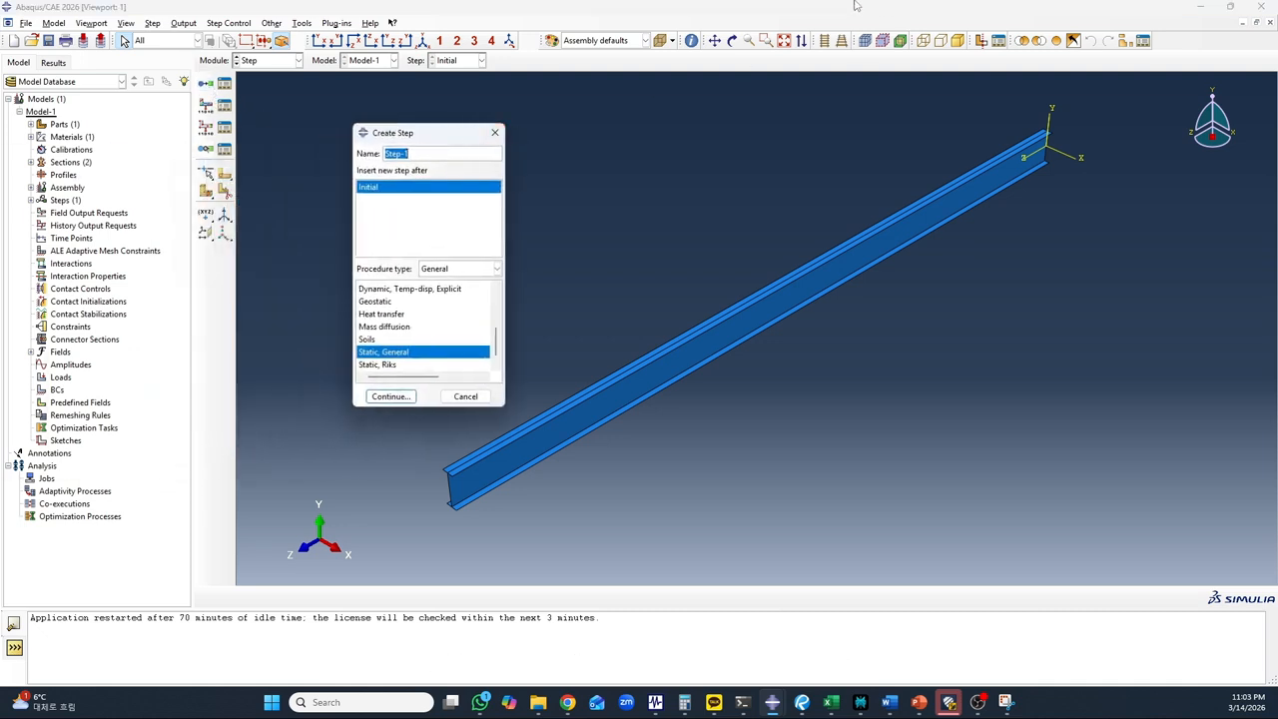
{"action": "type", "text": "L"}
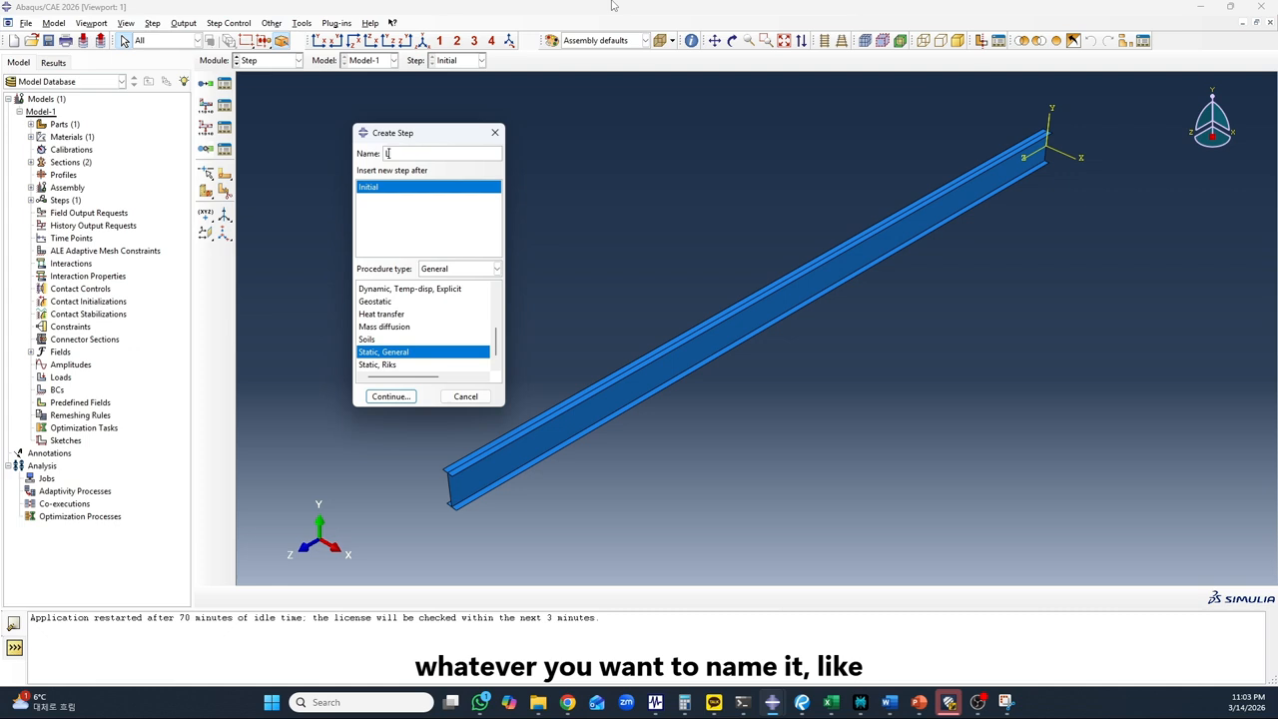
{"action": "type", "text": "aod"}
{"action": "key", "text": "BackSpace"}
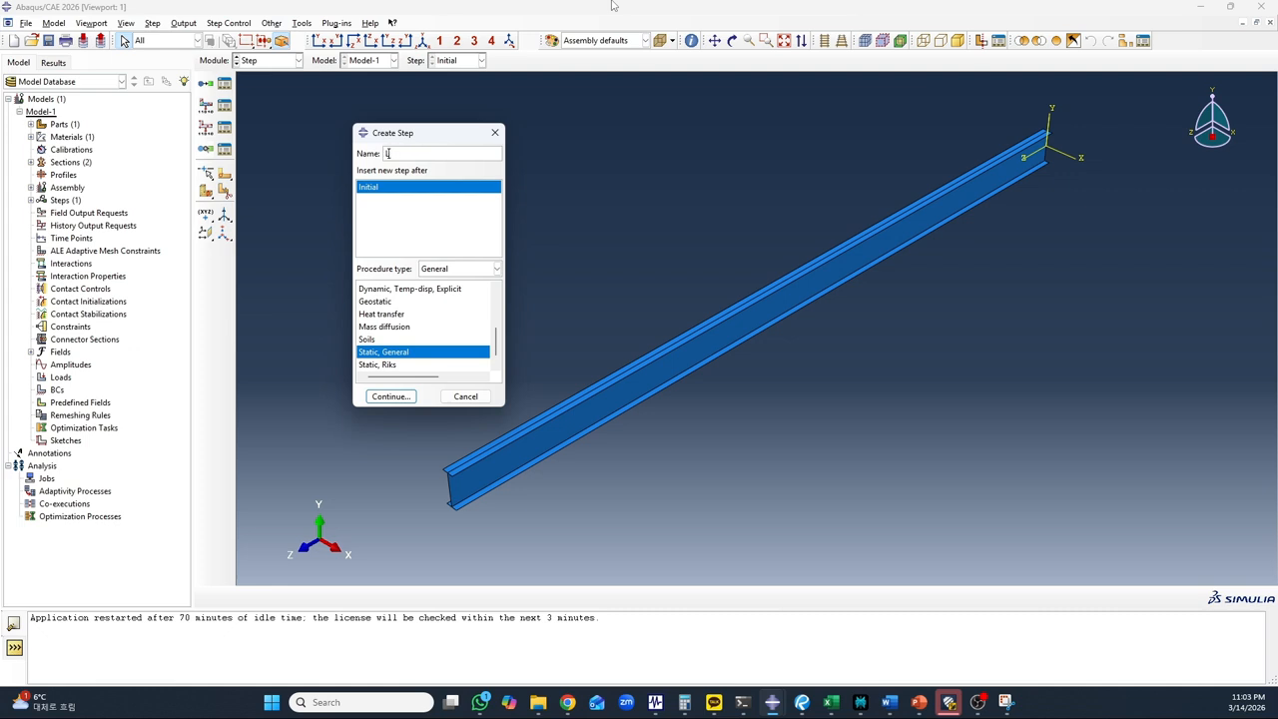
{"action": "type", "text": "oadin"}
{"action": "type", "text": "ng S"}
{"action": "key", "text": "BackSpace"}
{"action": "key", "text": "BackSpace"}
{"action": "key", "text": "BackSpace"}
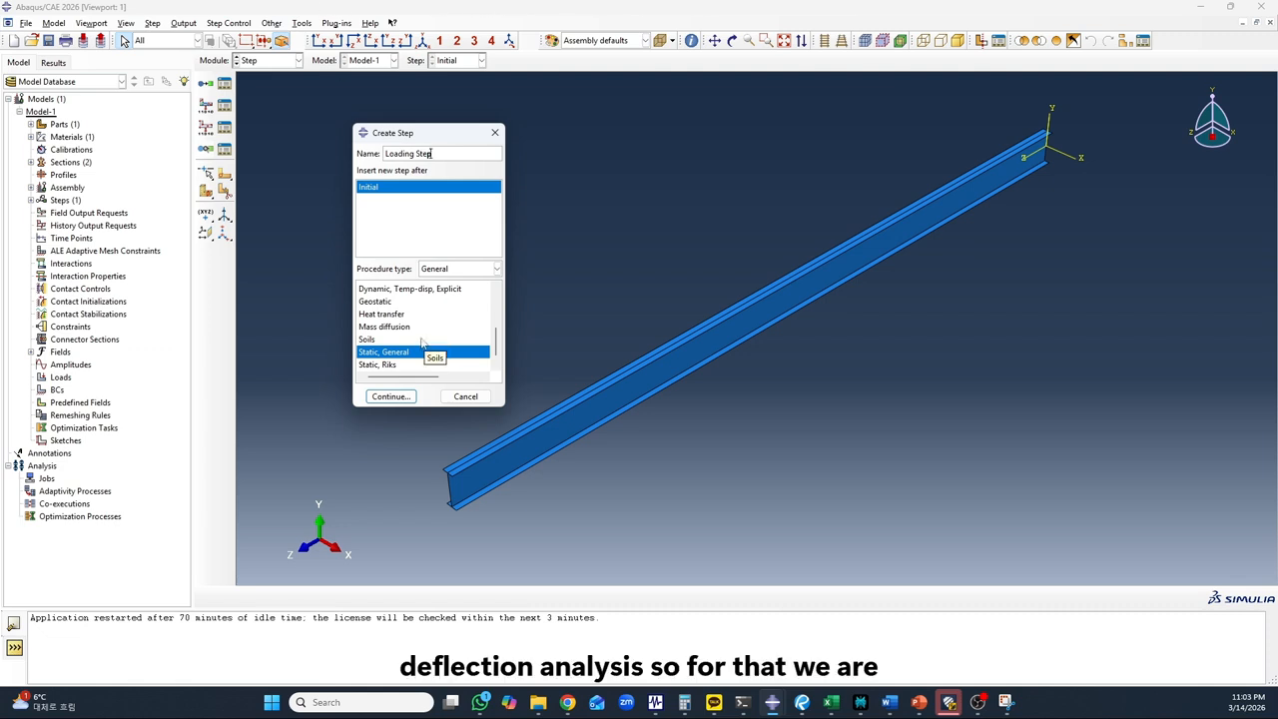
Choose the Static, General procedure for the new step and continue to its settings
{"action": "scroll", "coordinate": [405, 348], "scroll_direction": "down", "scroll_amount": 1}
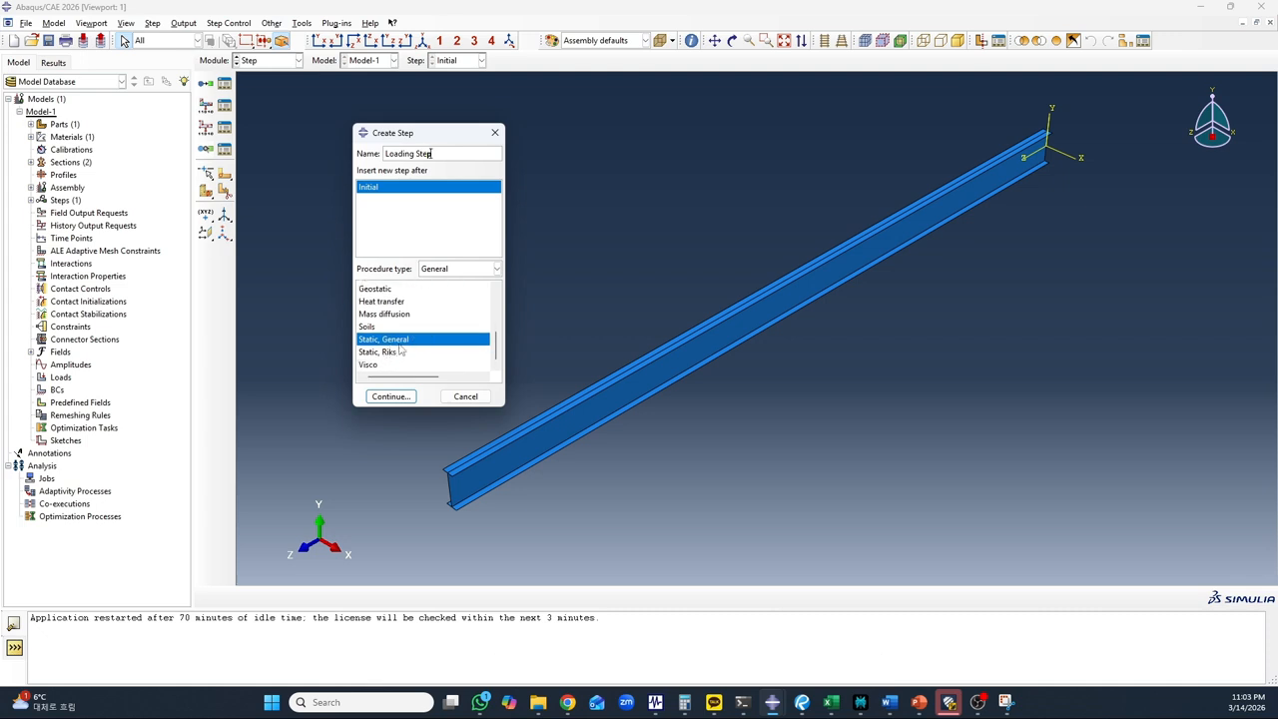
{"action": "scroll", "coordinate": [400, 349], "scroll_direction": "up", "scroll_amount": 3}
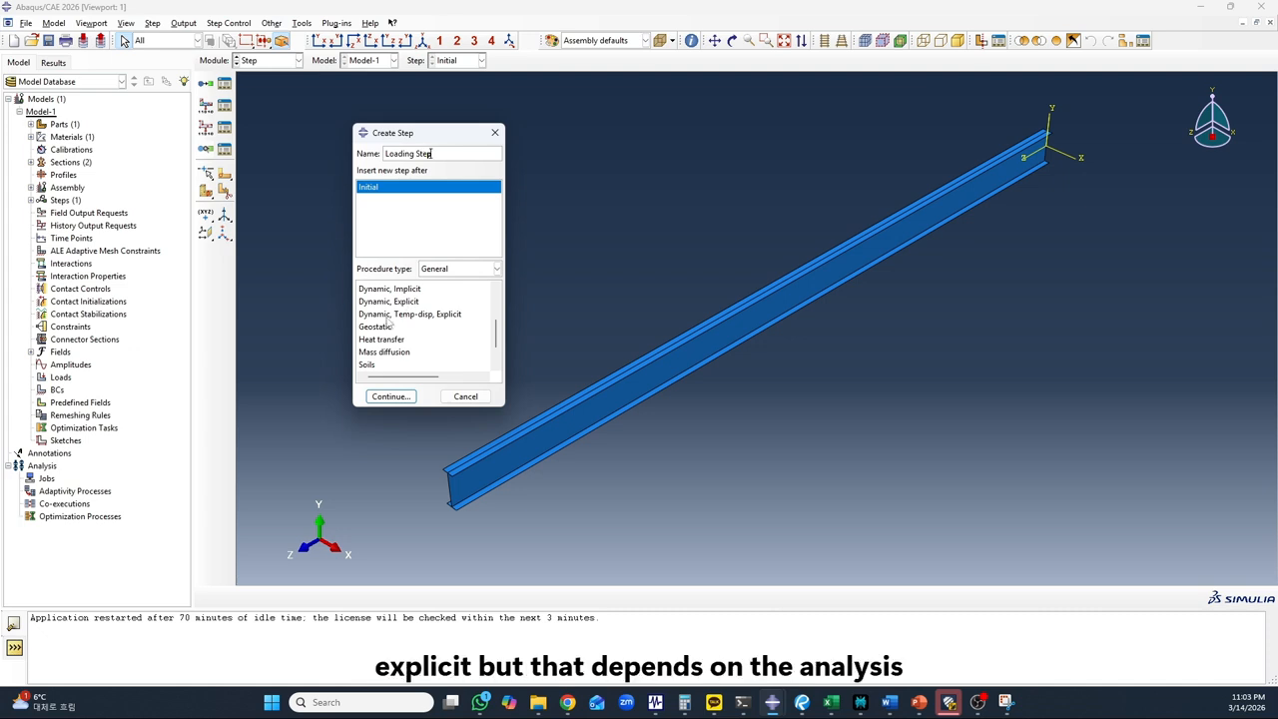
{"action": "scroll", "coordinate": [377, 332], "scroll_direction": "down", "scroll_amount": 1}
{"action": "left_click", "coordinate": [382, 340]}
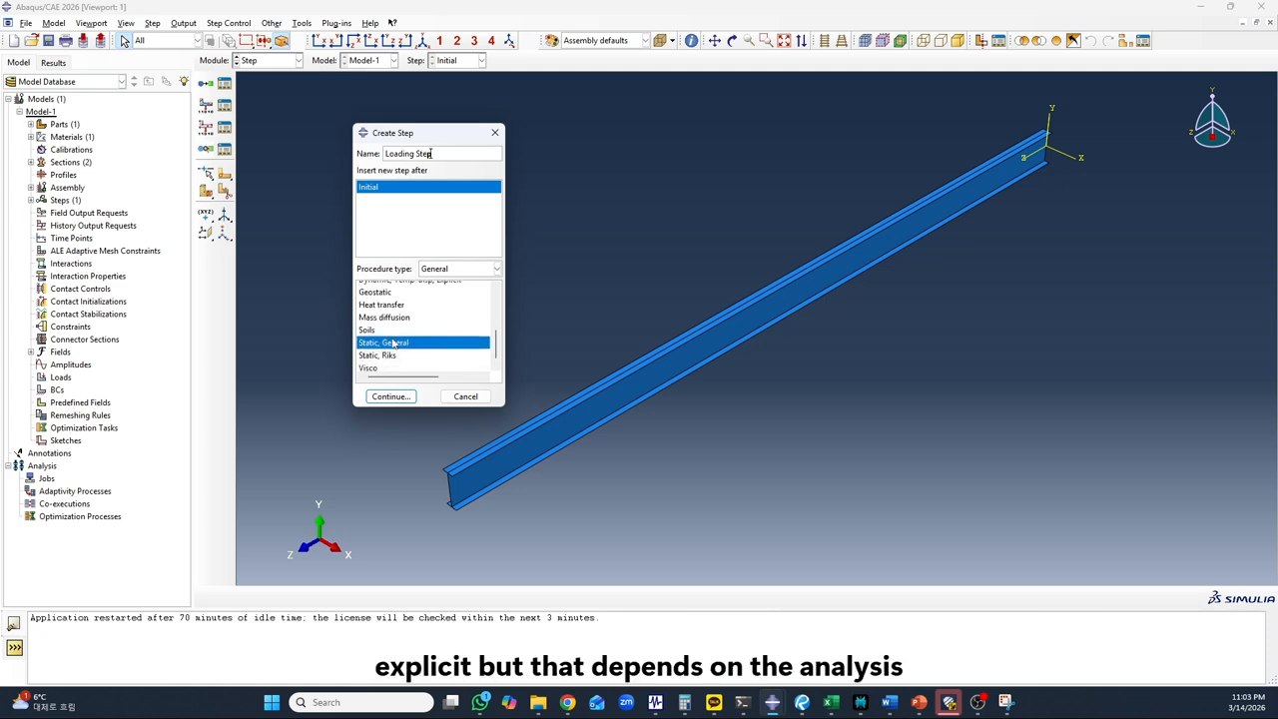
{"action": "left_click", "coordinate": [388, 353]}
{"action": "left_click", "coordinate": [394, 341]}
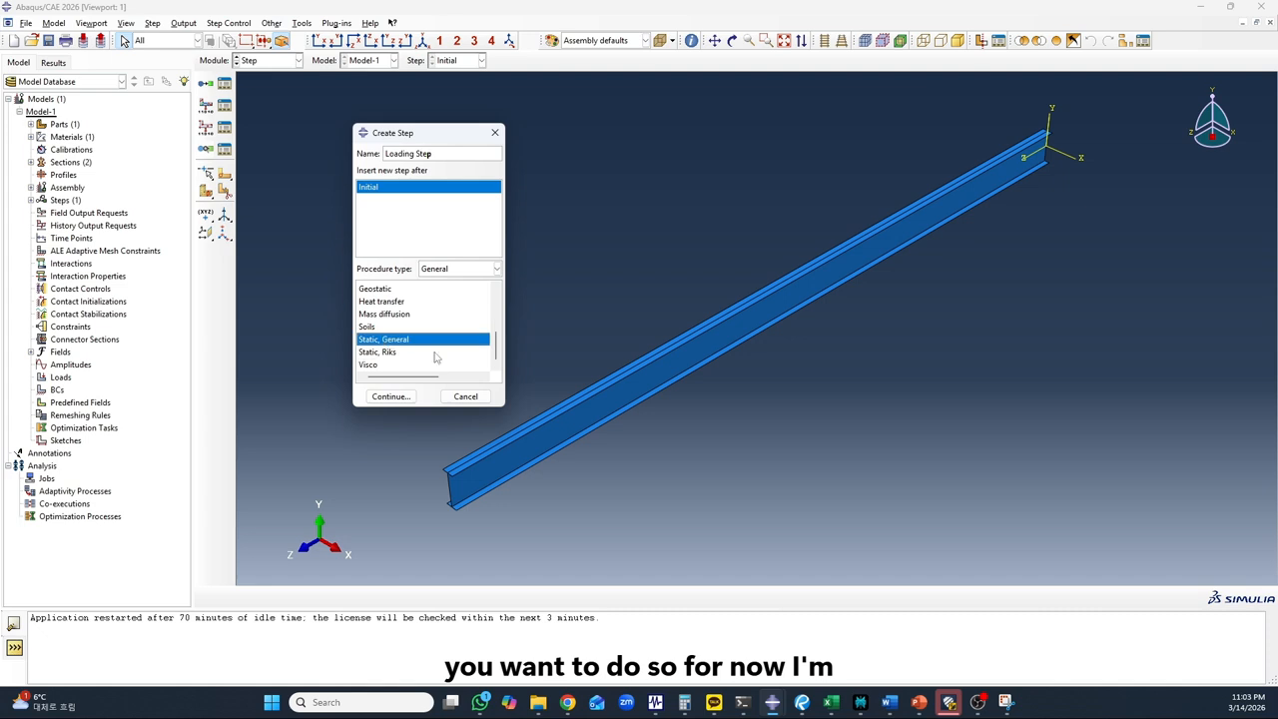
{"action": "left_click", "coordinate": [392, 398]}
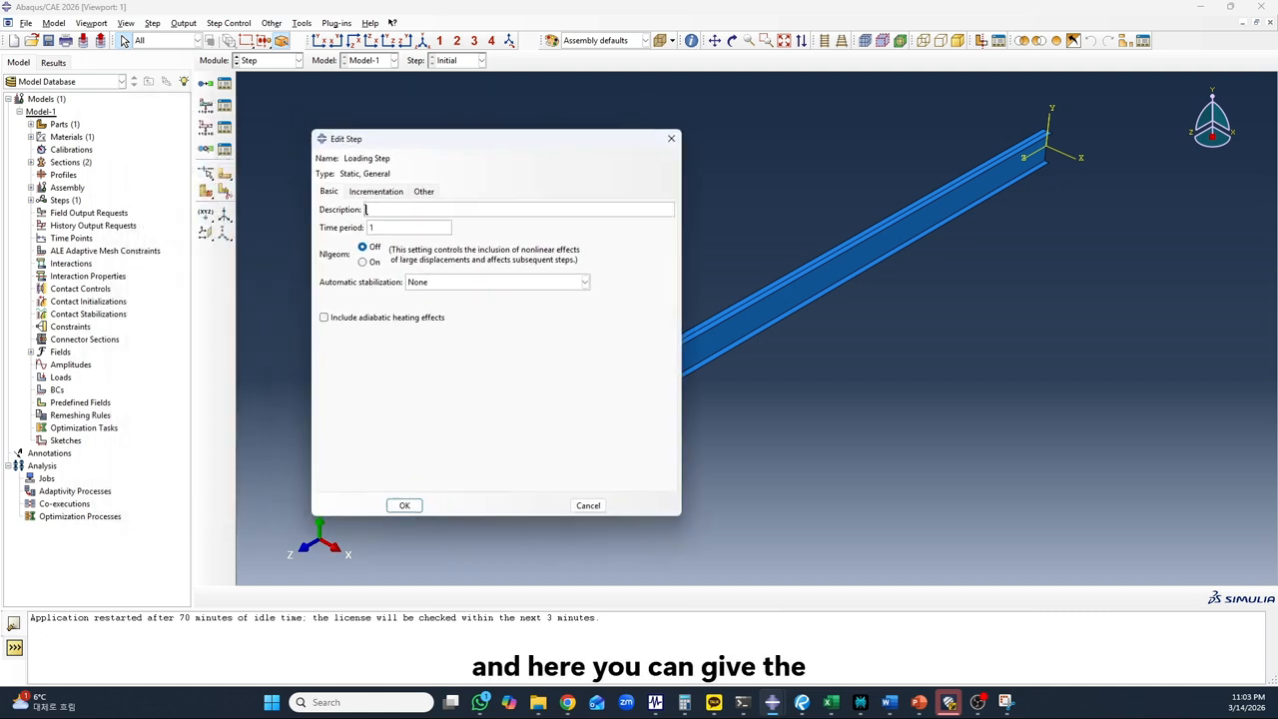
Keep the loading step's time period at 1 and turn Nlgeom on to include geometric nonlinearity
{"action": "left_click", "coordinate": [397, 210]}
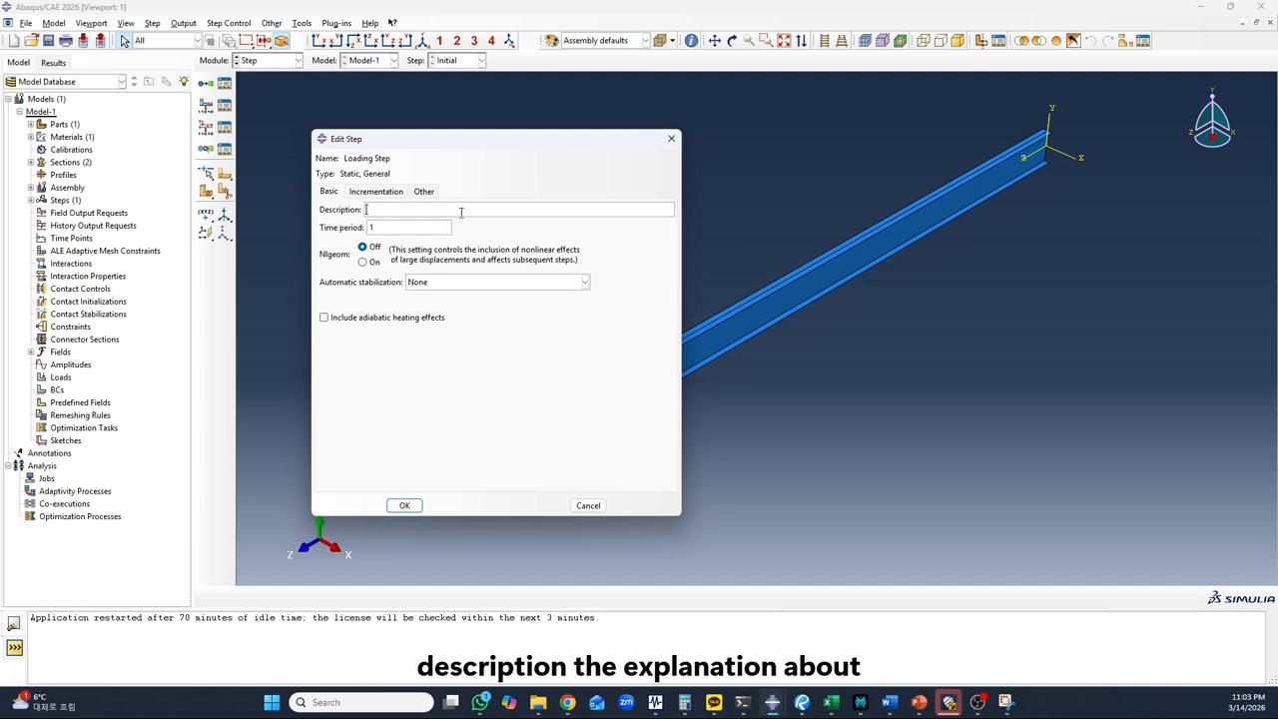
{"action": "double_click", "coordinate": [391, 228]}
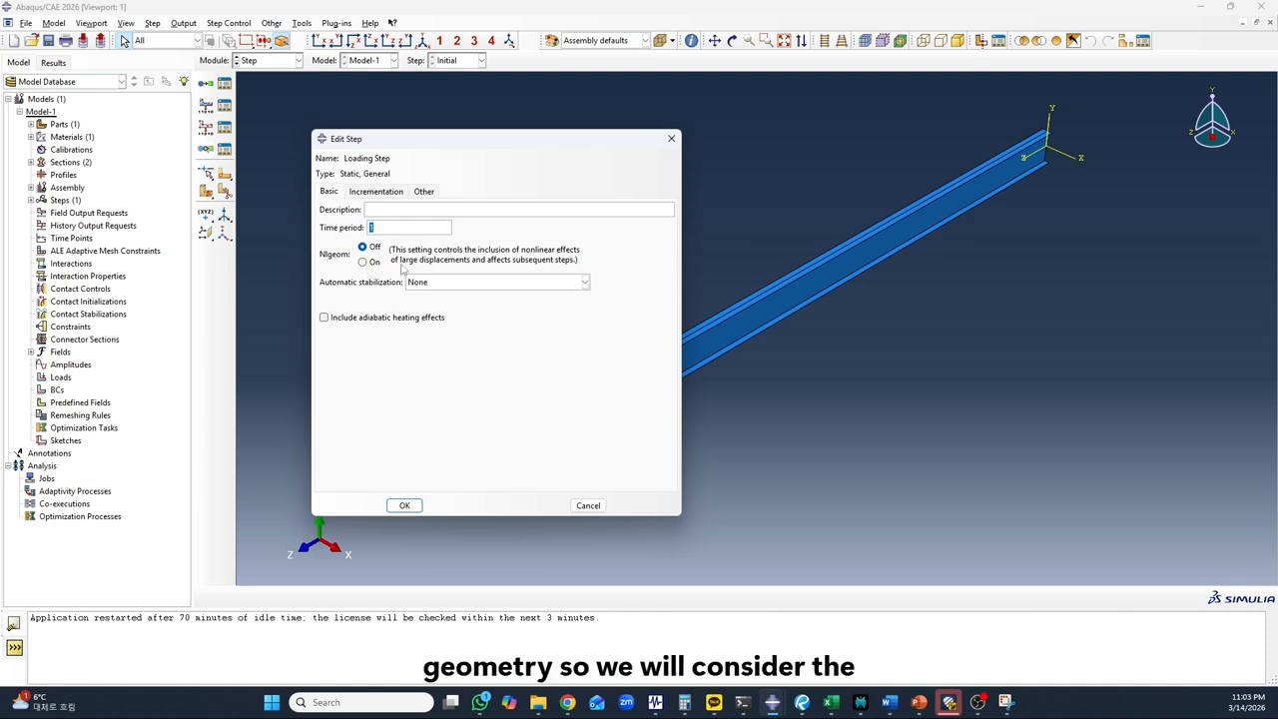
{"action": "left_click", "coordinate": [366, 263]}
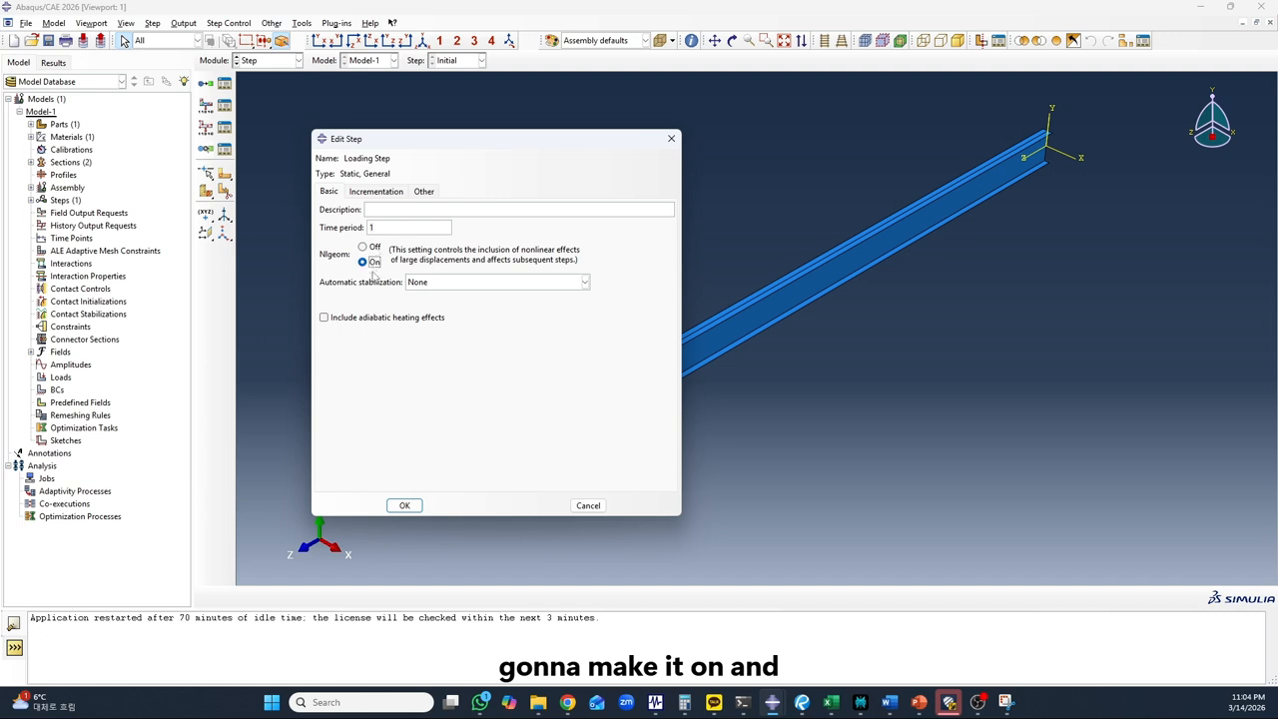
Set the loading step's initial increment size to 0.01, the maximum to 0.1 and the maximum number of increments to 1000000
{"action": "left_click", "coordinate": [387, 193]}
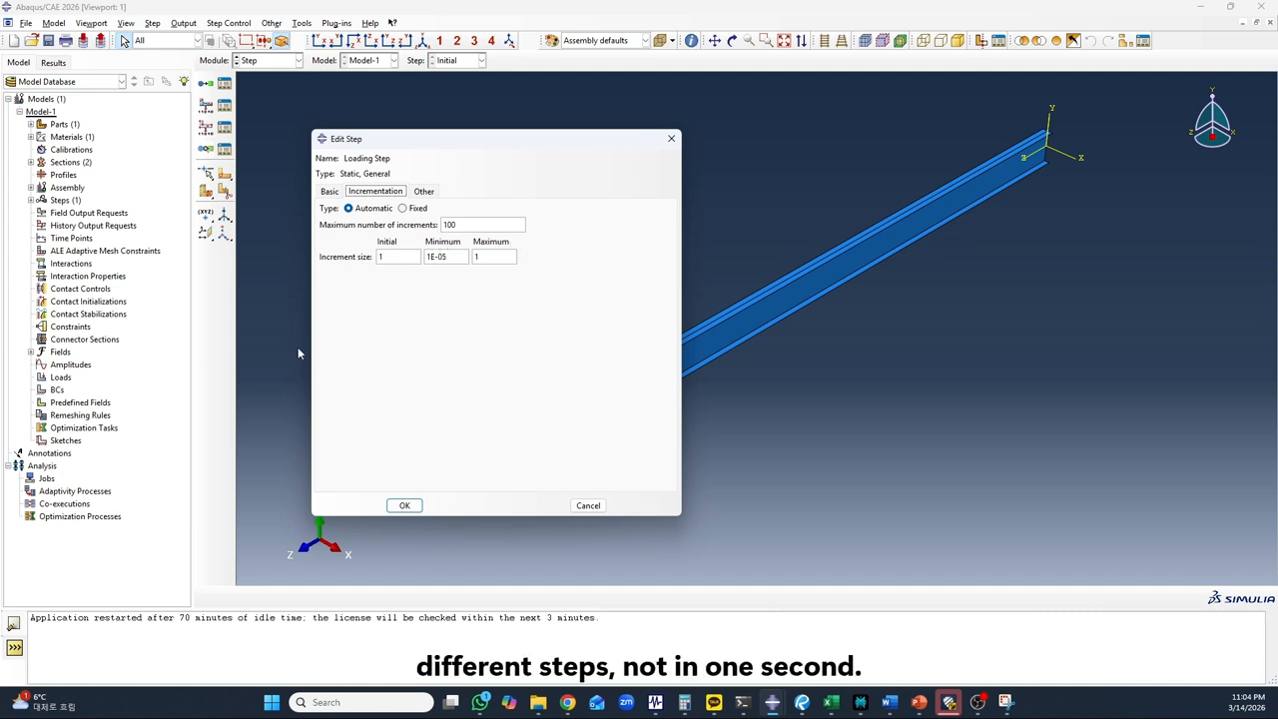
{"action": "double_click", "coordinate": [399, 257]}
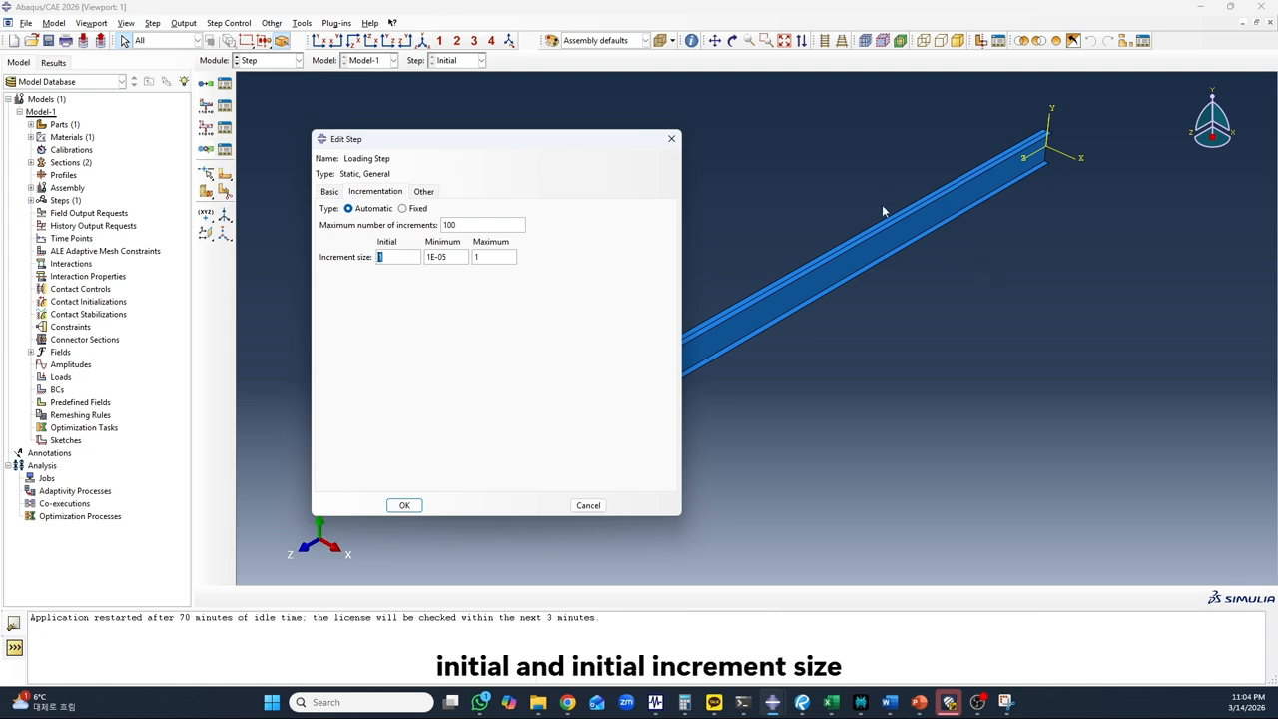
{"action": "type", "text": "0.01"}
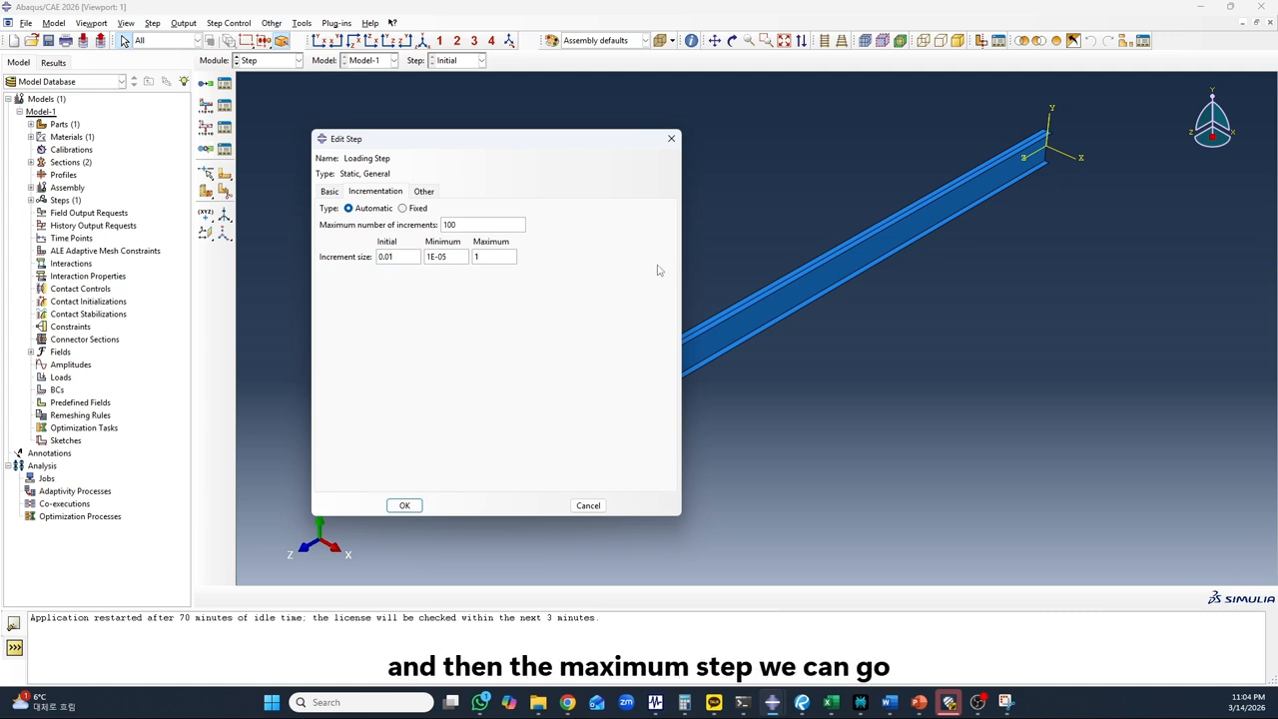
{"action": "type", "text": "."}
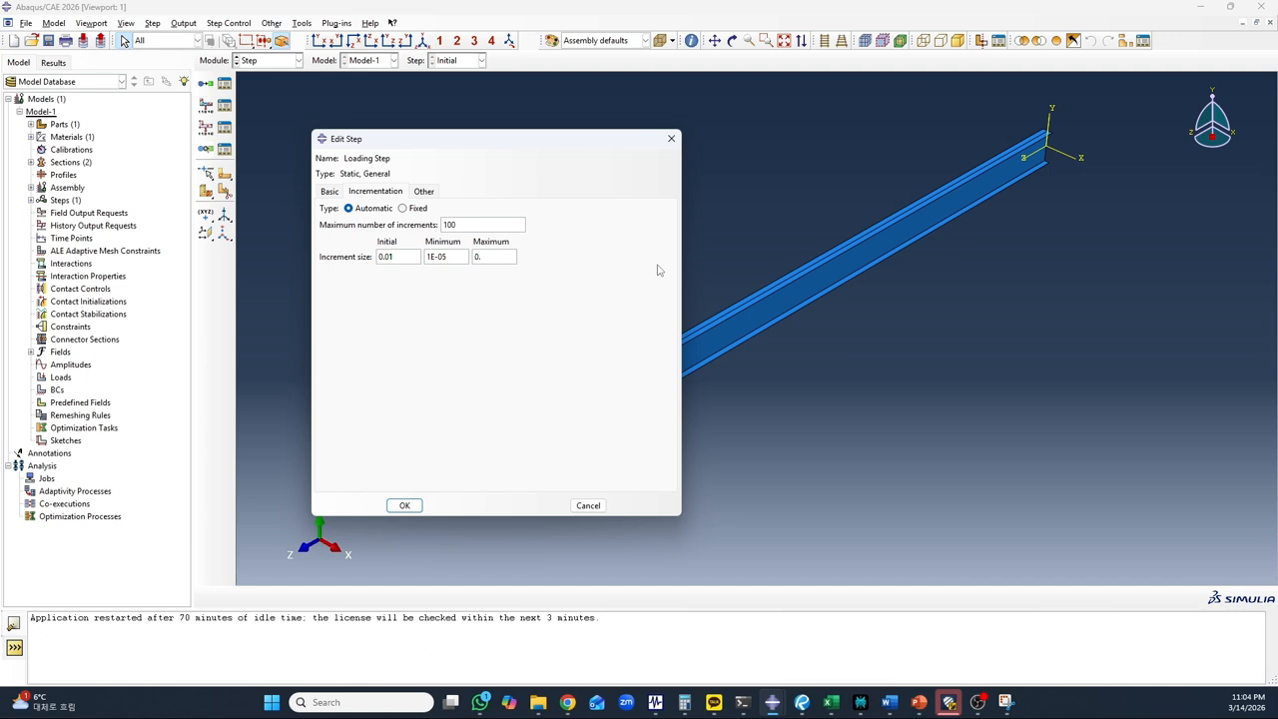
{"action": "type", "text": "1"}
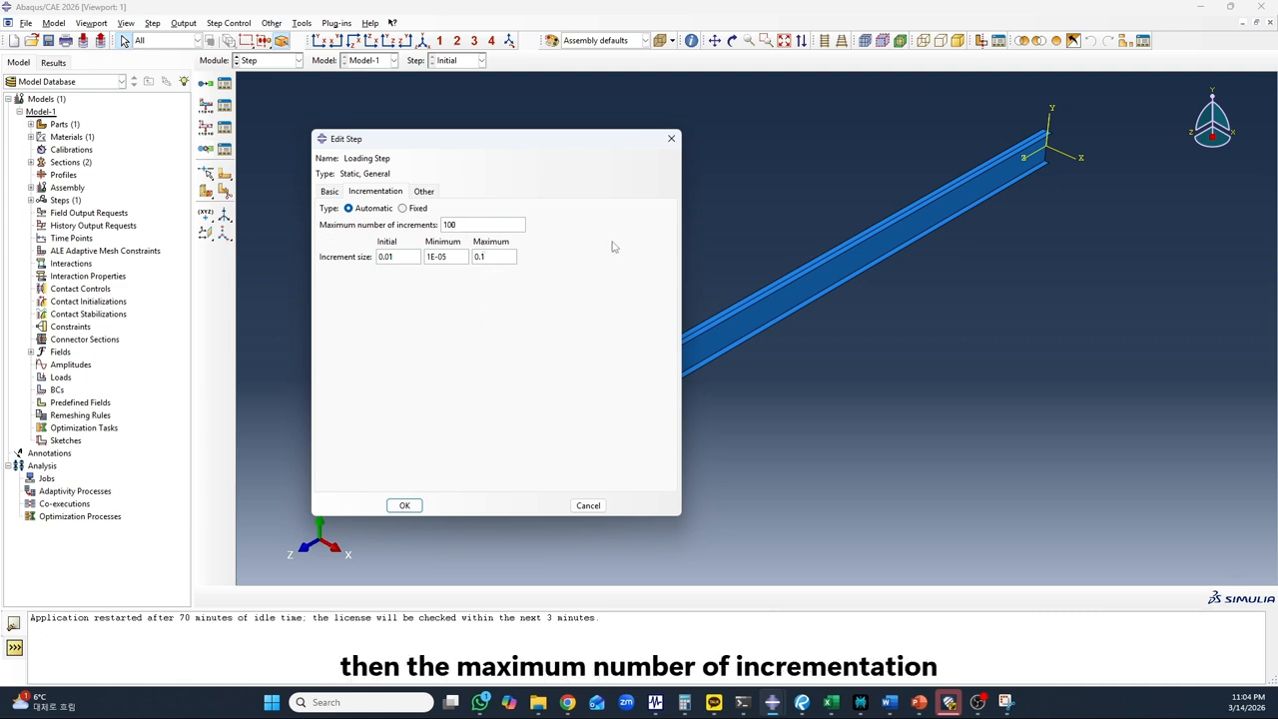
{"action": "type", "text": "0000"}
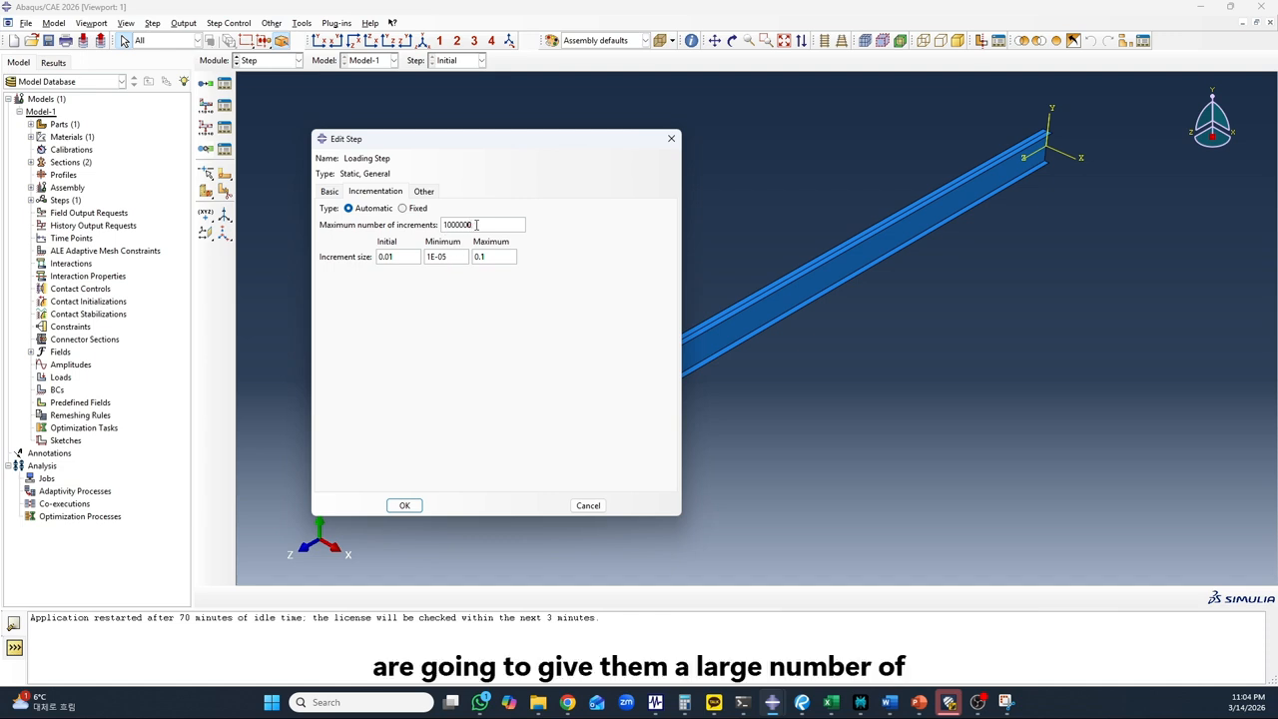
{"action": "left_click_drag", "start_coordinate": [476, 224], "coordinate": [435, 227]}
{"action": "left_click", "coordinate": [471, 224]}
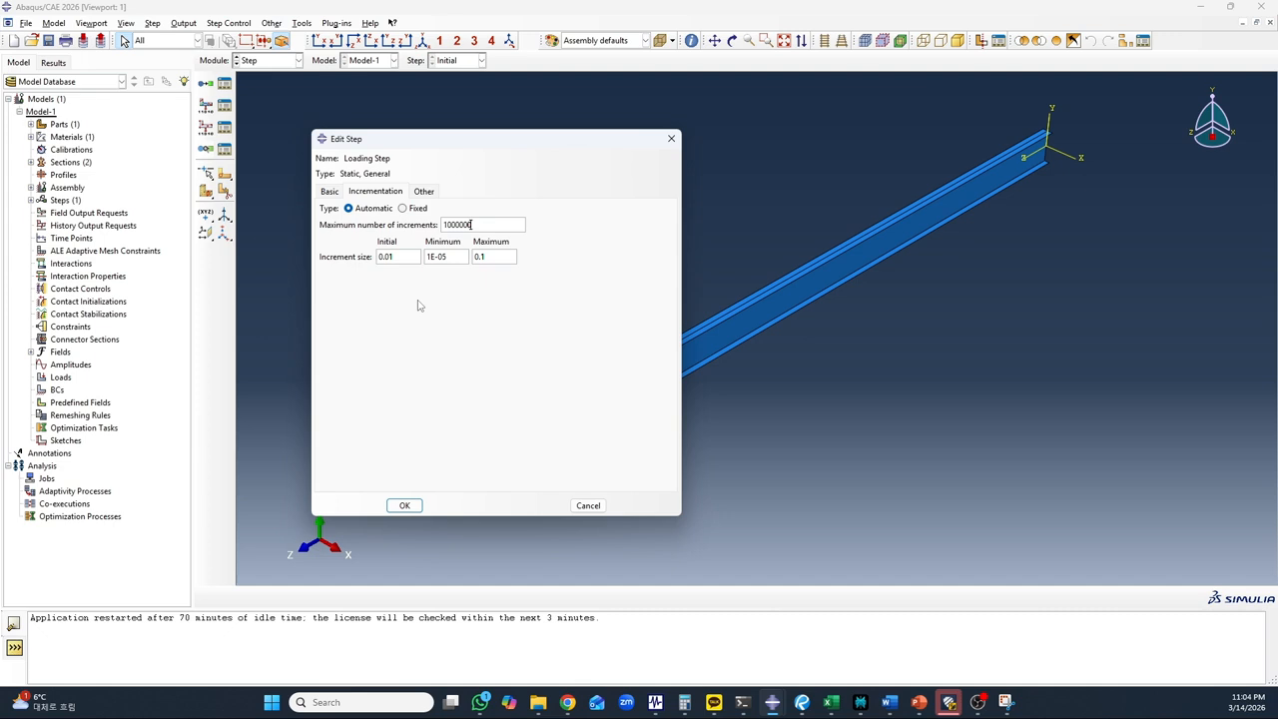
Finish creating the loading step with the default solver settings and check it in the list of analysis steps
{"action": "left_click", "coordinate": [423, 192]}
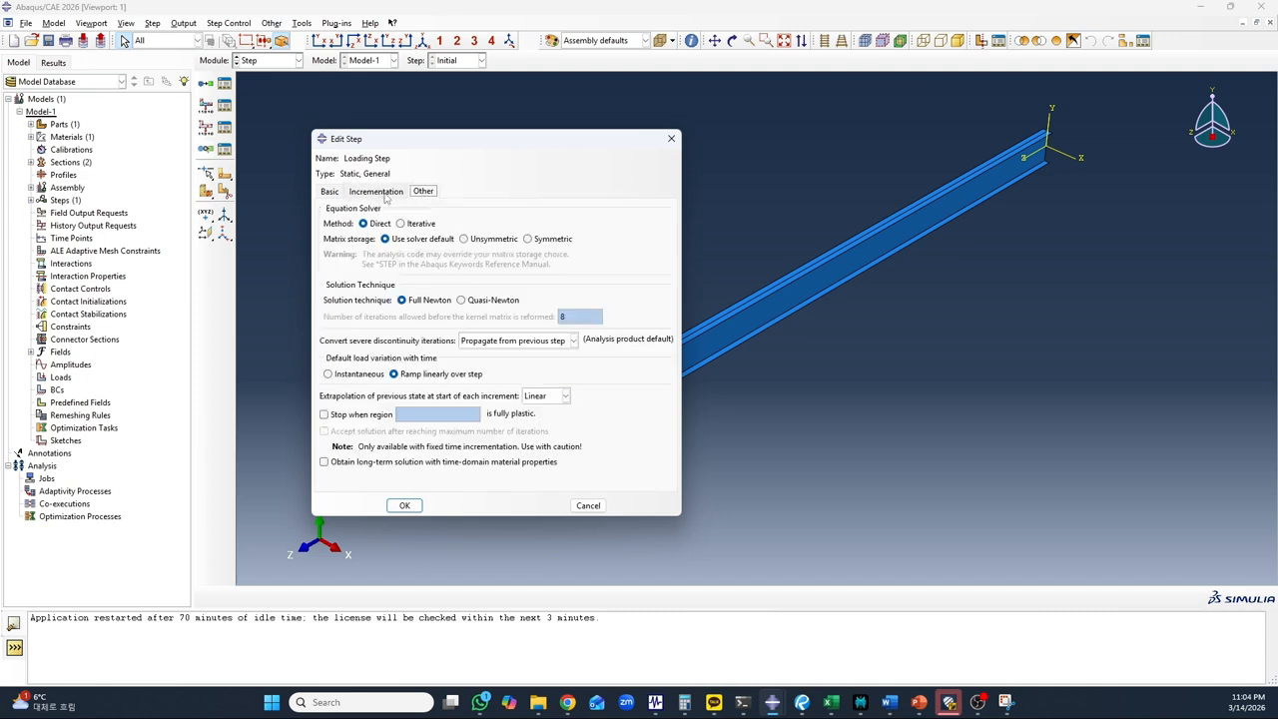
{"action": "left_click", "coordinate": [377, 192]}
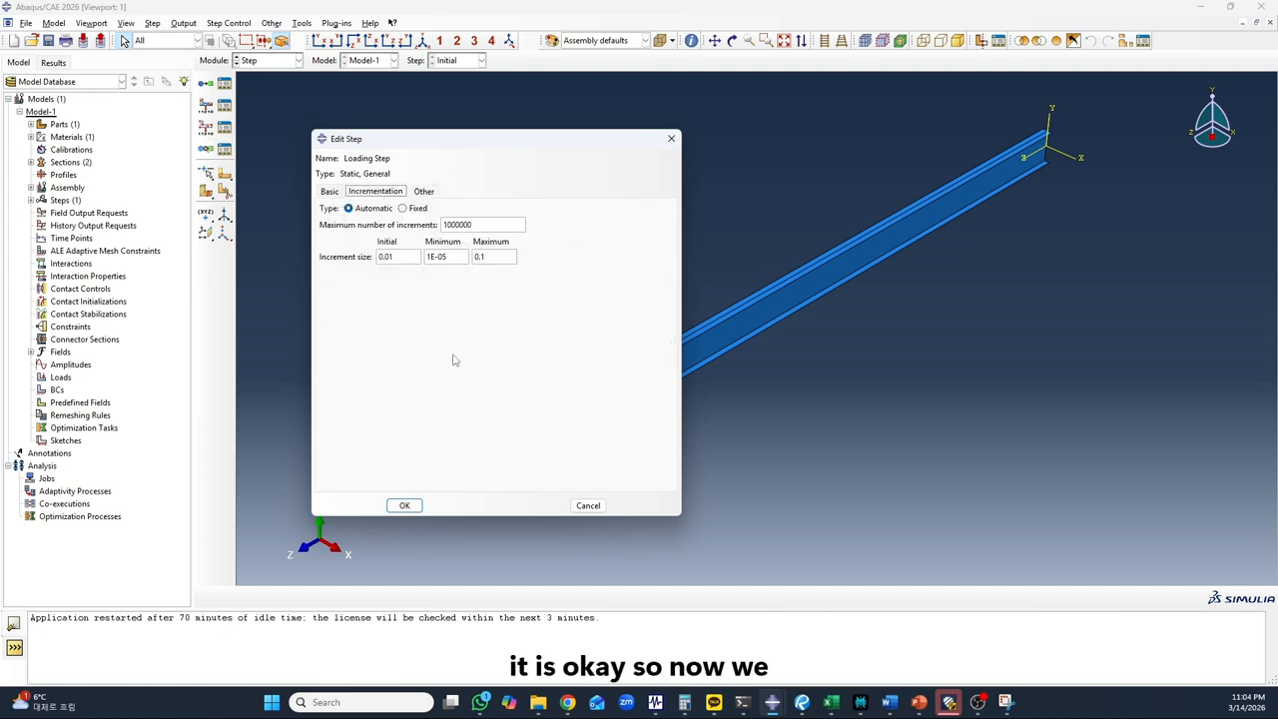
{"action": "left_click", "coordinate": [405, 506]}
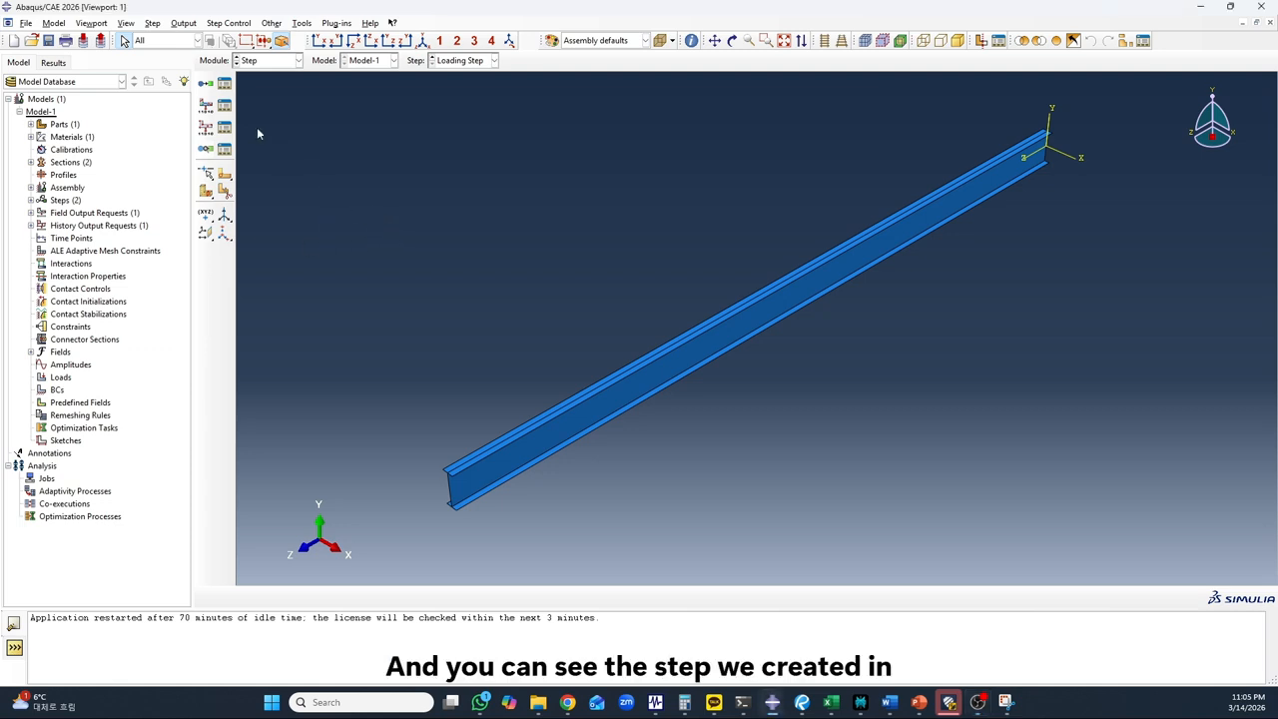
{"action": "left_click", "coordinate": [224, 84]}
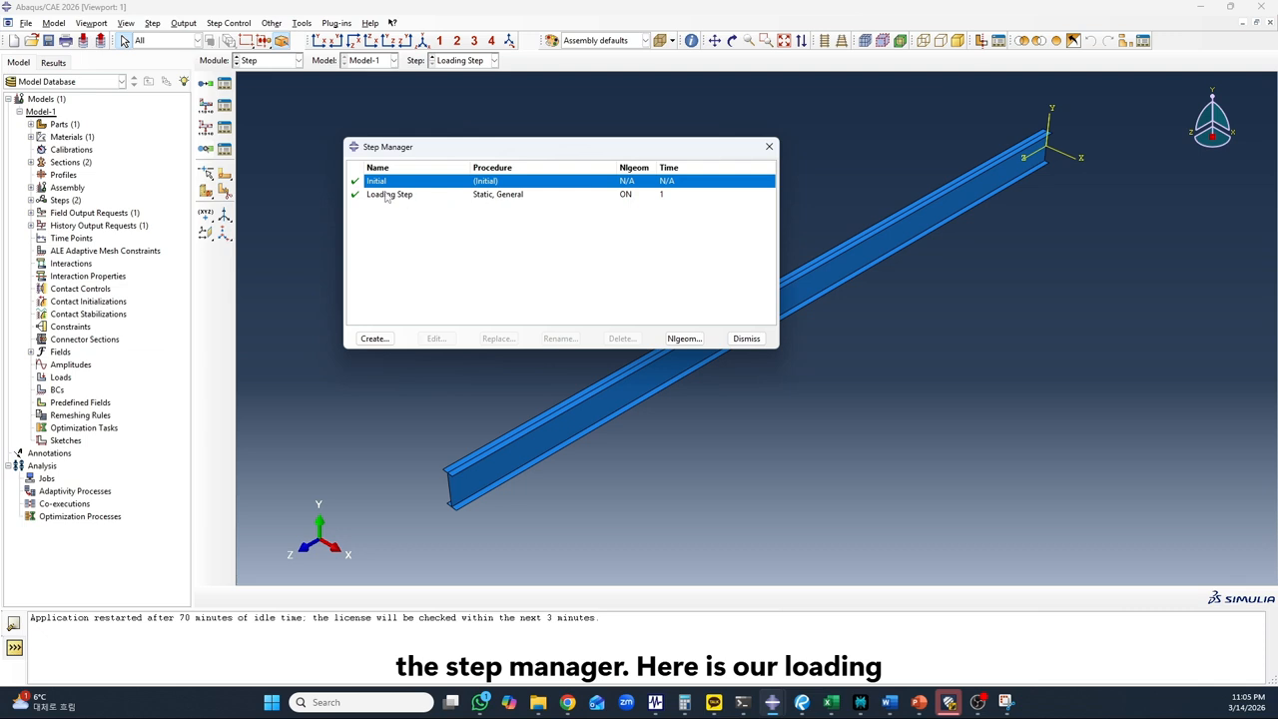
{"action": "left_click", "coordinate": [746, 338]}
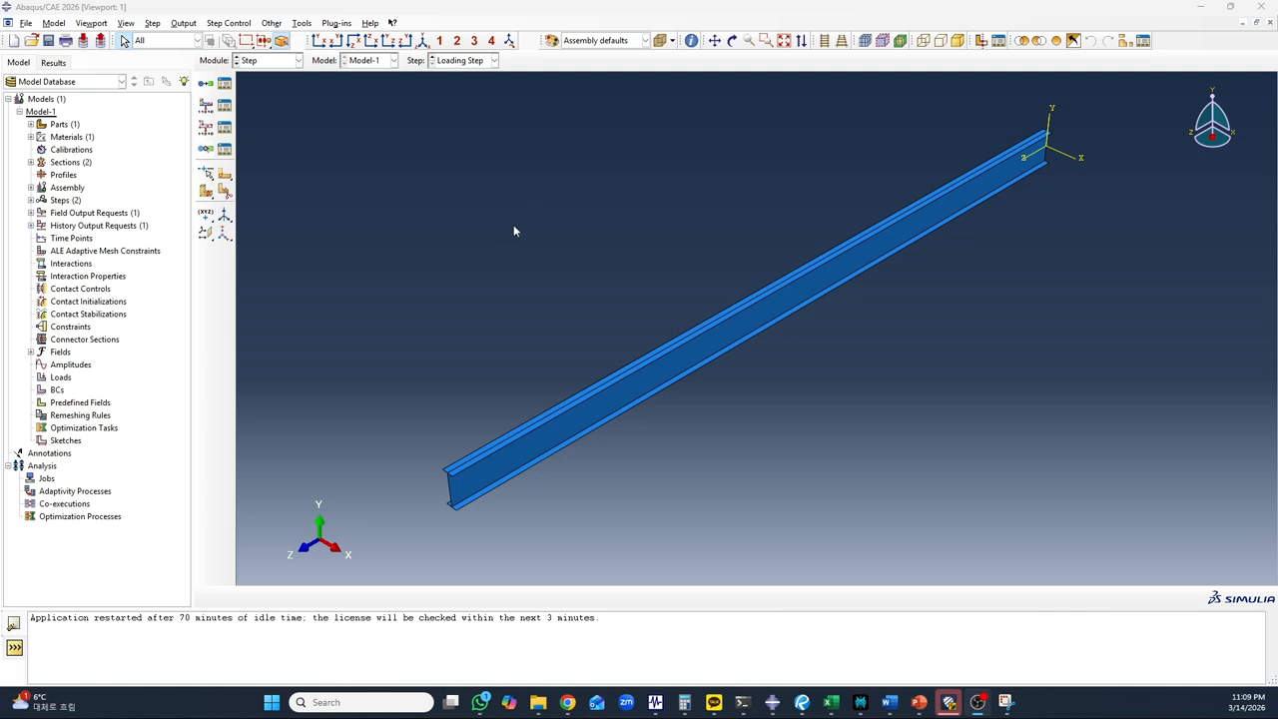
Review the output variables of the loading step's field output request F-Output-1 and keep its preselected defaults
{"action": "left_click", "coordinate": [226, 106]}
{"action": "left_click_drag", "start_coordinate": [300, 135], "coordinate": [446, 143]}
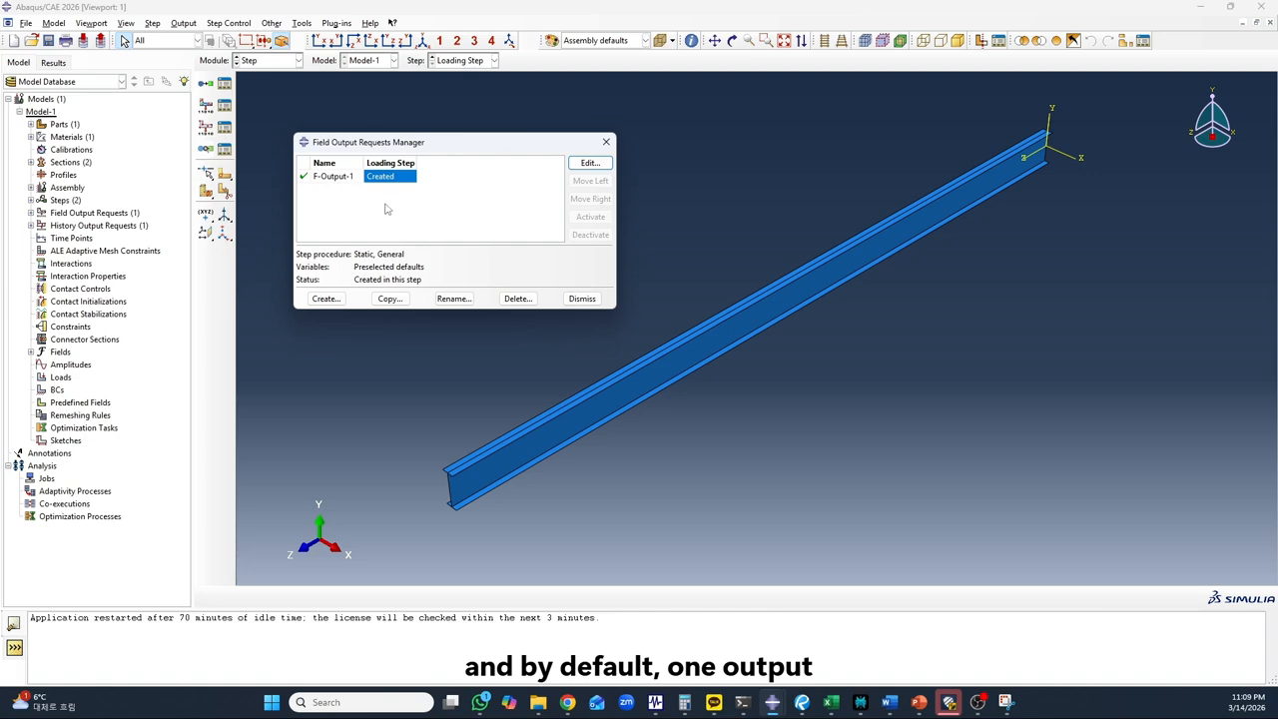
{"action": "left_click", "coordinate": [590, 163]}
{"action": "left_click_drag", "start_coordinate": [639, 104], "coordinate": [795, 118]}
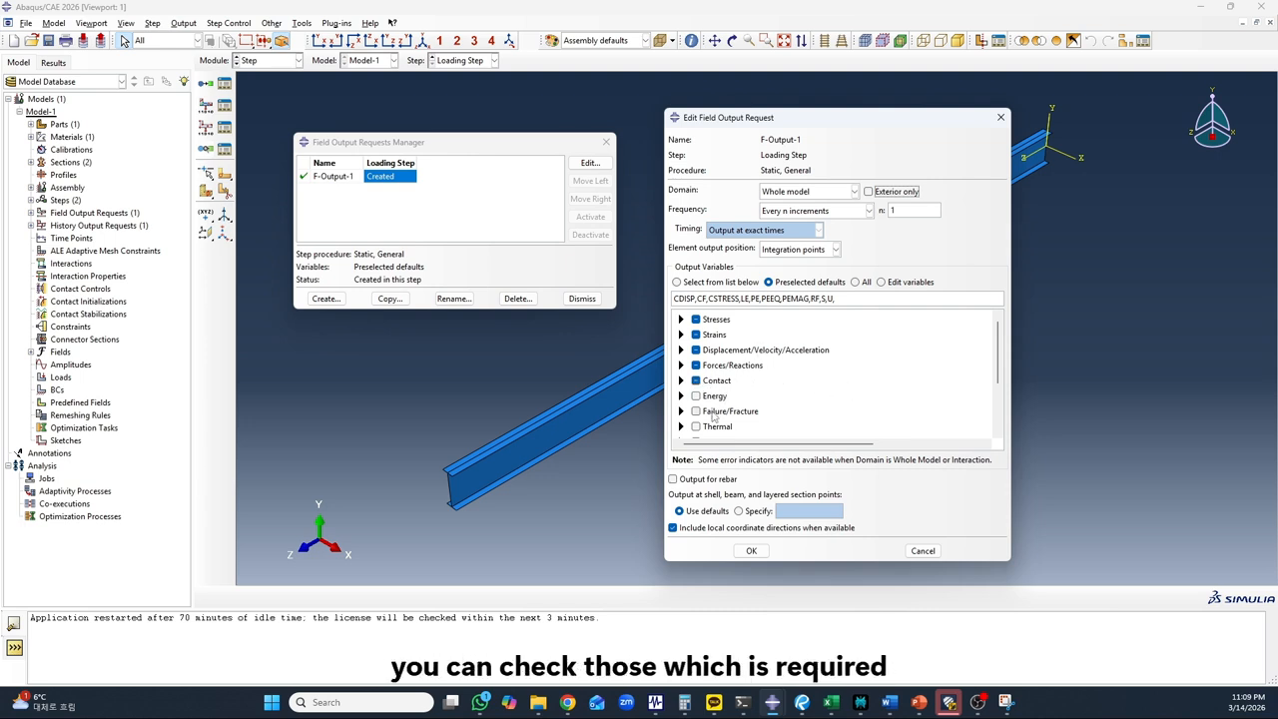
{"action": "scroll", "coordinate": [726, 411], "scroll_direction": "down", "scroll_amount": 3}
{"action": "scroll", "coordinate": [727, 411], "scroll_direction": "down", "scroll_amount": 1}
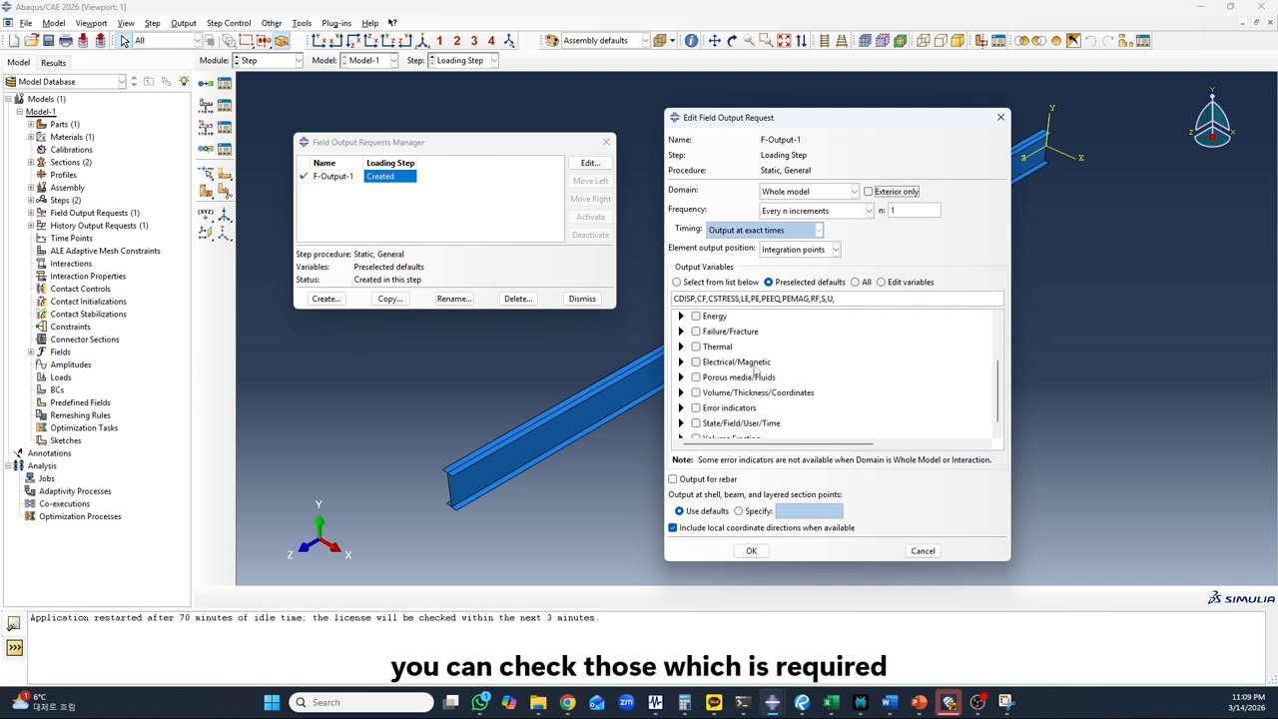
{"action": "scroll", "coordinate": [715, 366], "scroll_direction": "up", "scroll_amount": 2}
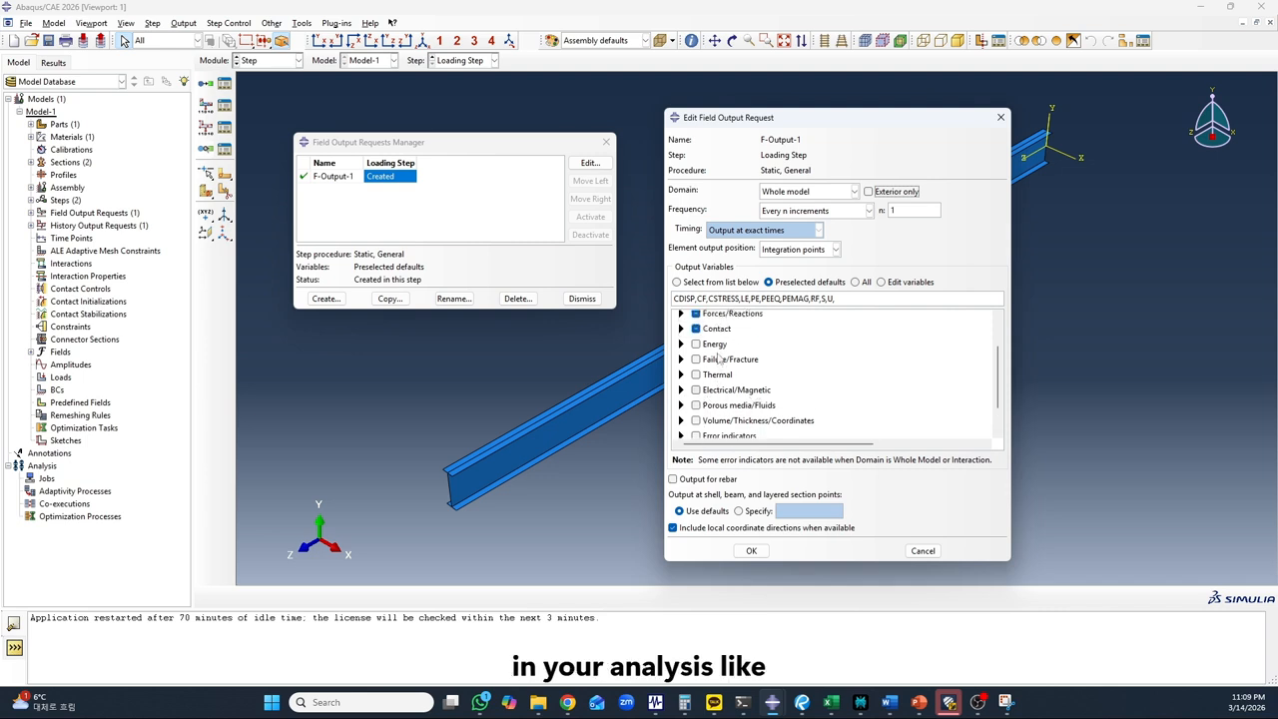
{"action": "scroll", "coordinate": [712, 397], "scroll_direction": "down", "scroll_amount": 2}
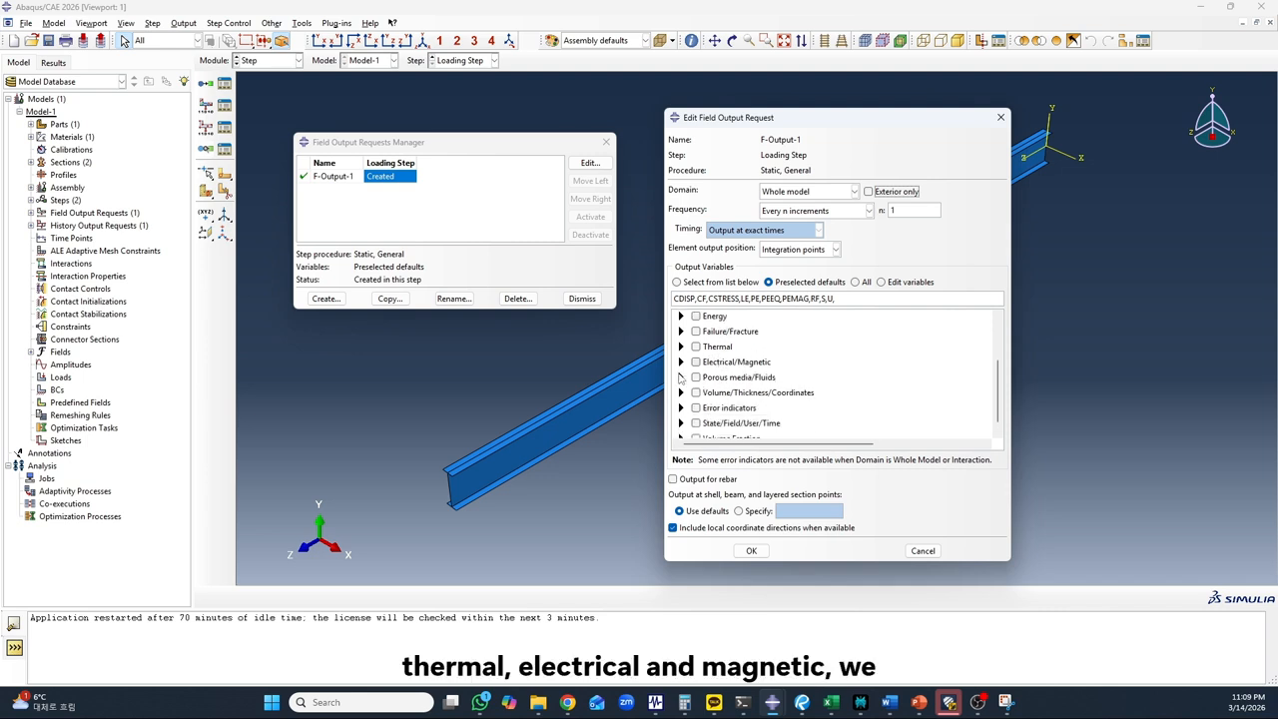
{"action": "scroll", "coordinate": [776, 379], "scroll_direction": "up", "scroll_amount": 4}
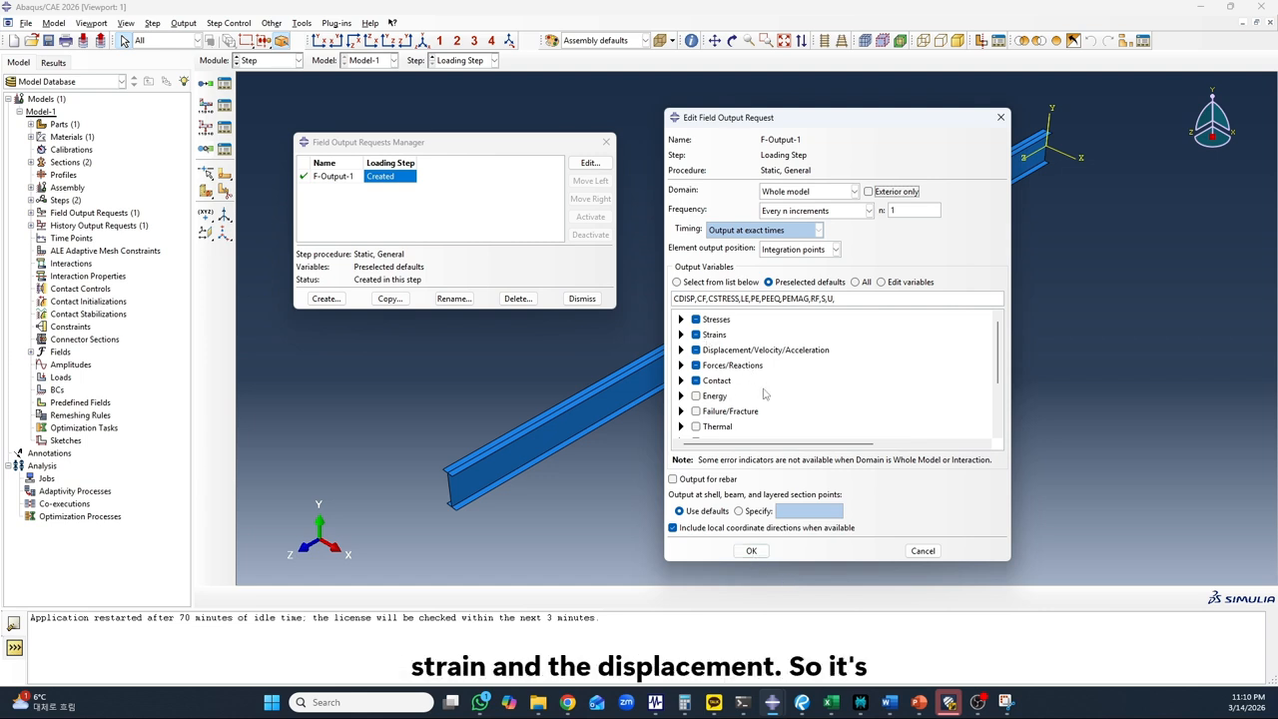
{"action": "left_click", "coordinate": [751, 551]}
{"action": "left_click", "coordinate": [584, 300]}
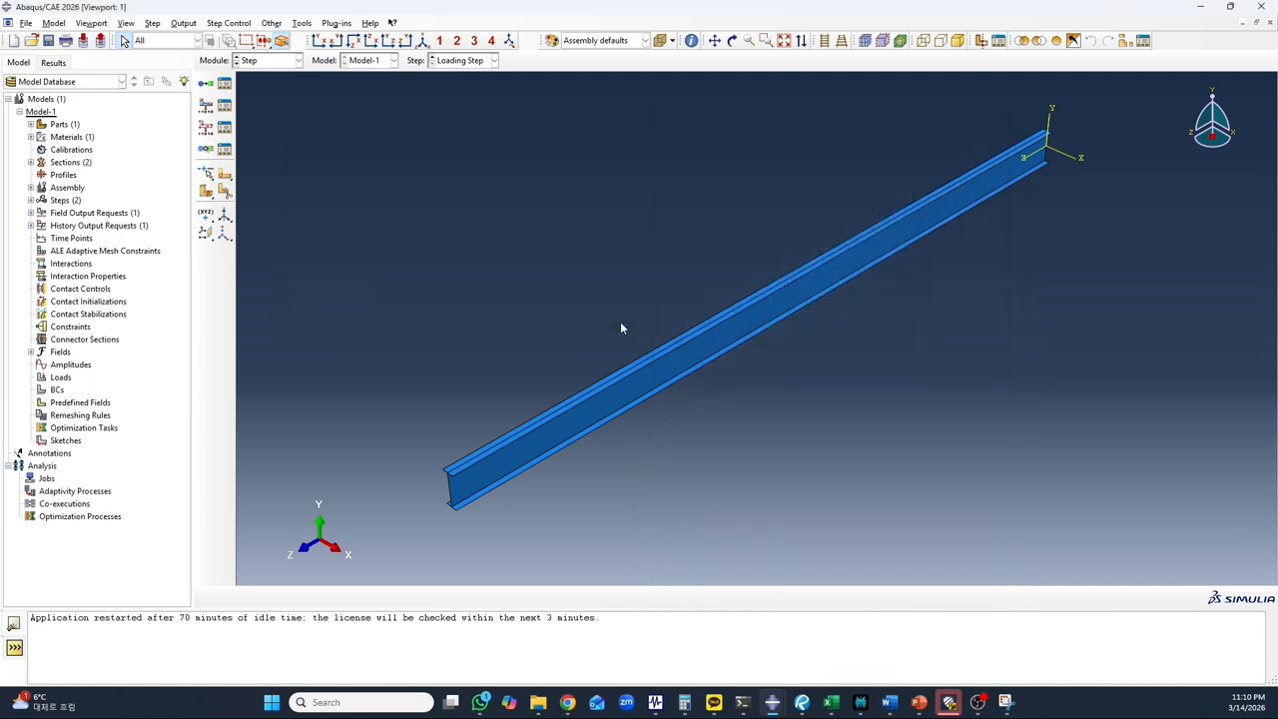
Check the loading step's history output request H-Output-1 and keep its preselected defaults
{"action": "left_click", "coordinate": [225, 130]}
{"action": "left_click_drag", "start_coordinate": [477, 203], "coordinate": [545, 210]}
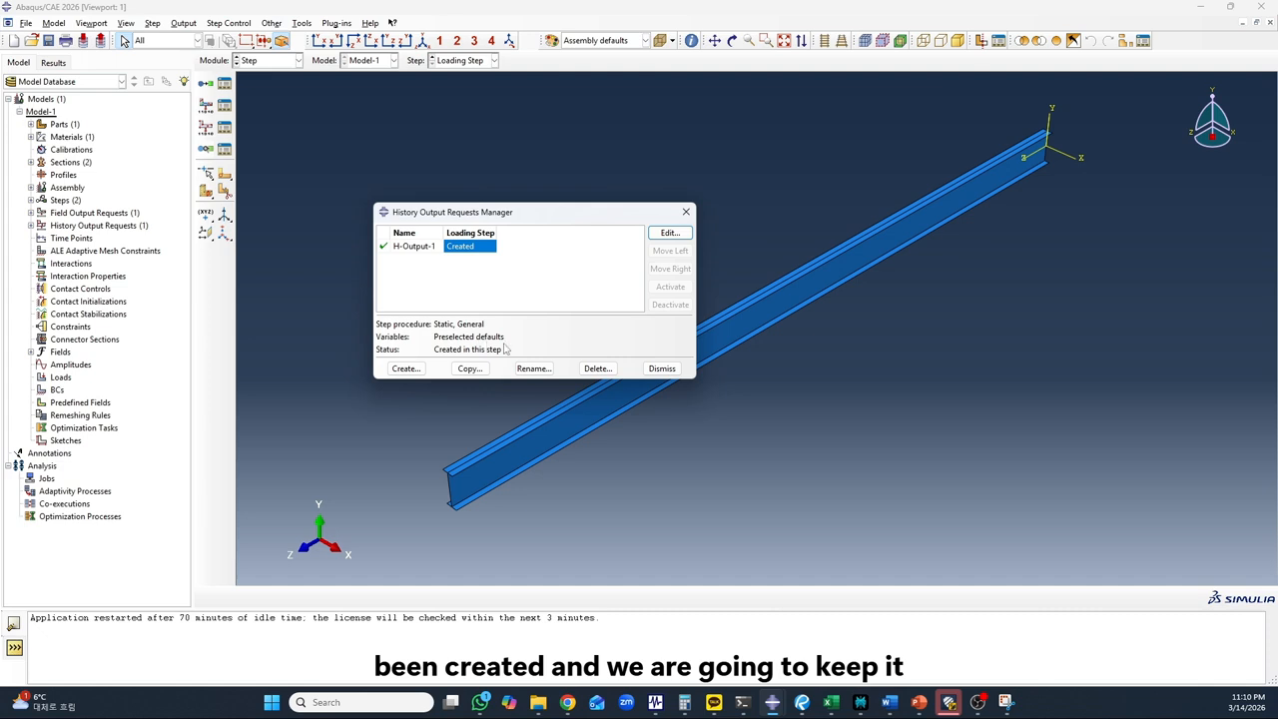
{"action": "left_click", "coordinate": [662, 368]}
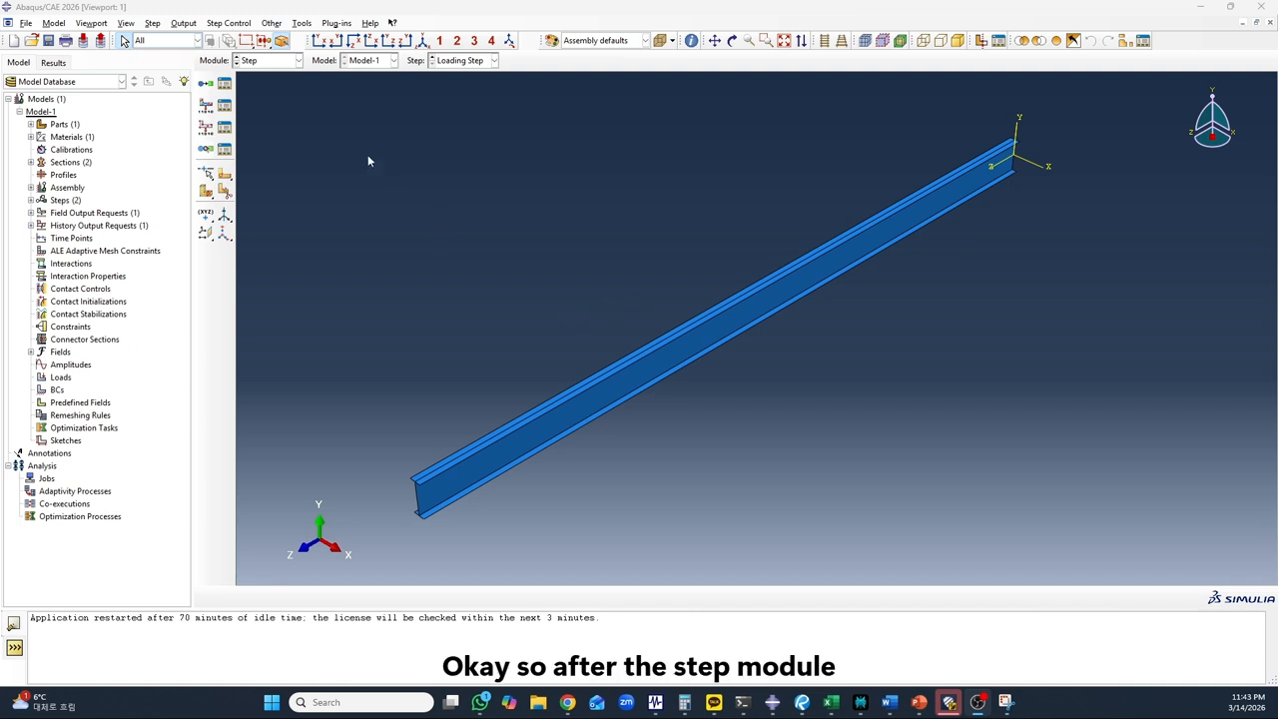
Visit the Interaction module without adding any interaction and switch on to the Load module
{"action": "left_click", "coordinate": [268, 61]}
{"action": "left_click", "coordinate": [272, 129]}
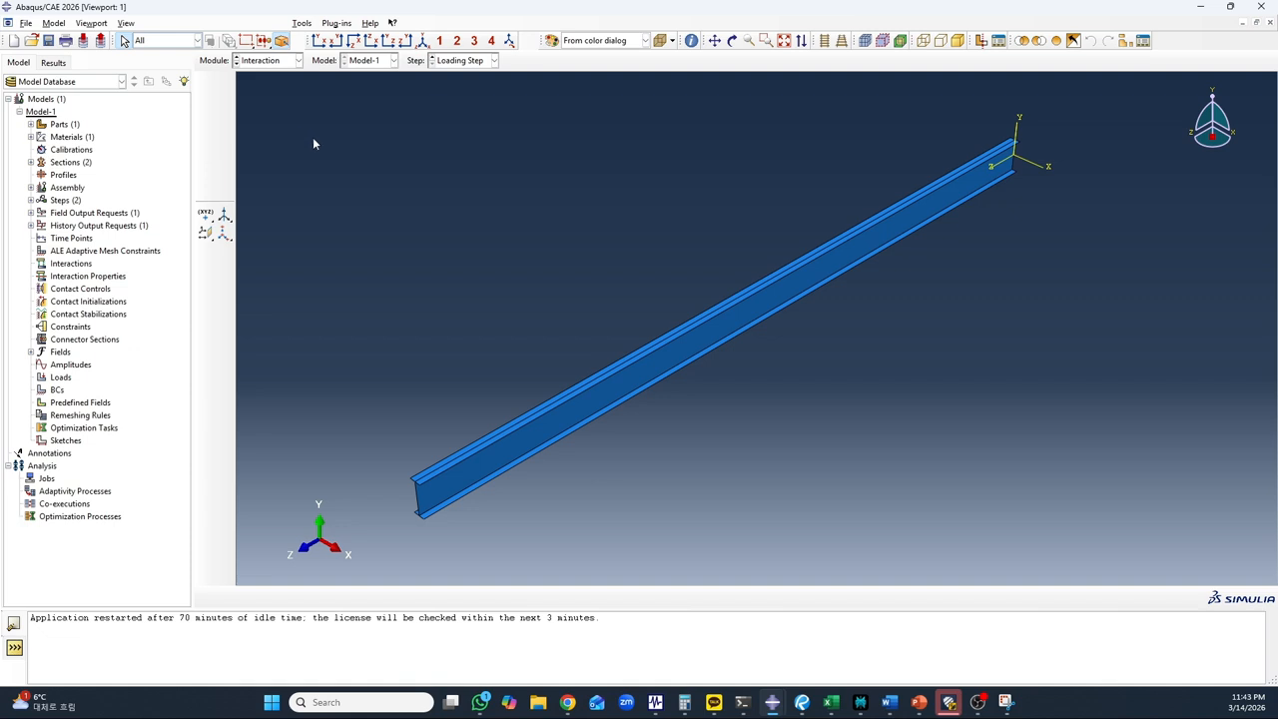
{"action": "scroll", "coordinate": [649, 341], "scroll_direction": "down", "scroll_amount": 2}
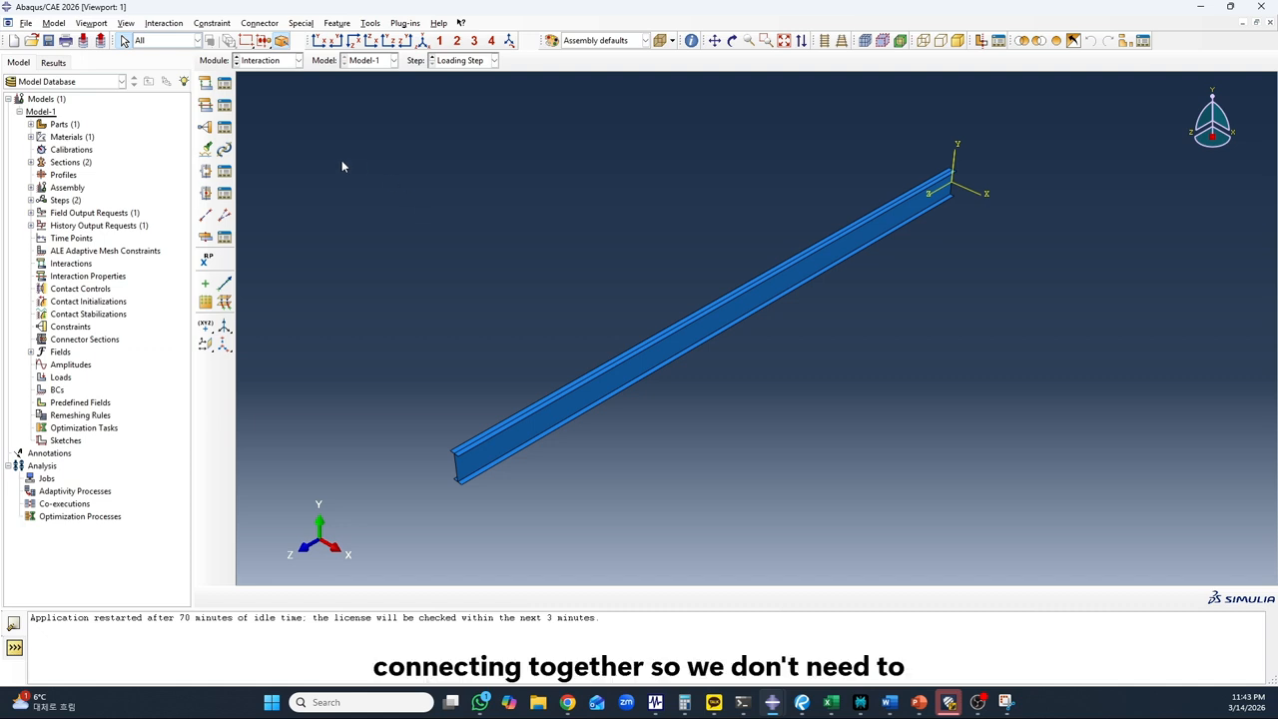
{"action": "left_click", "coordinate": [268, 60]}
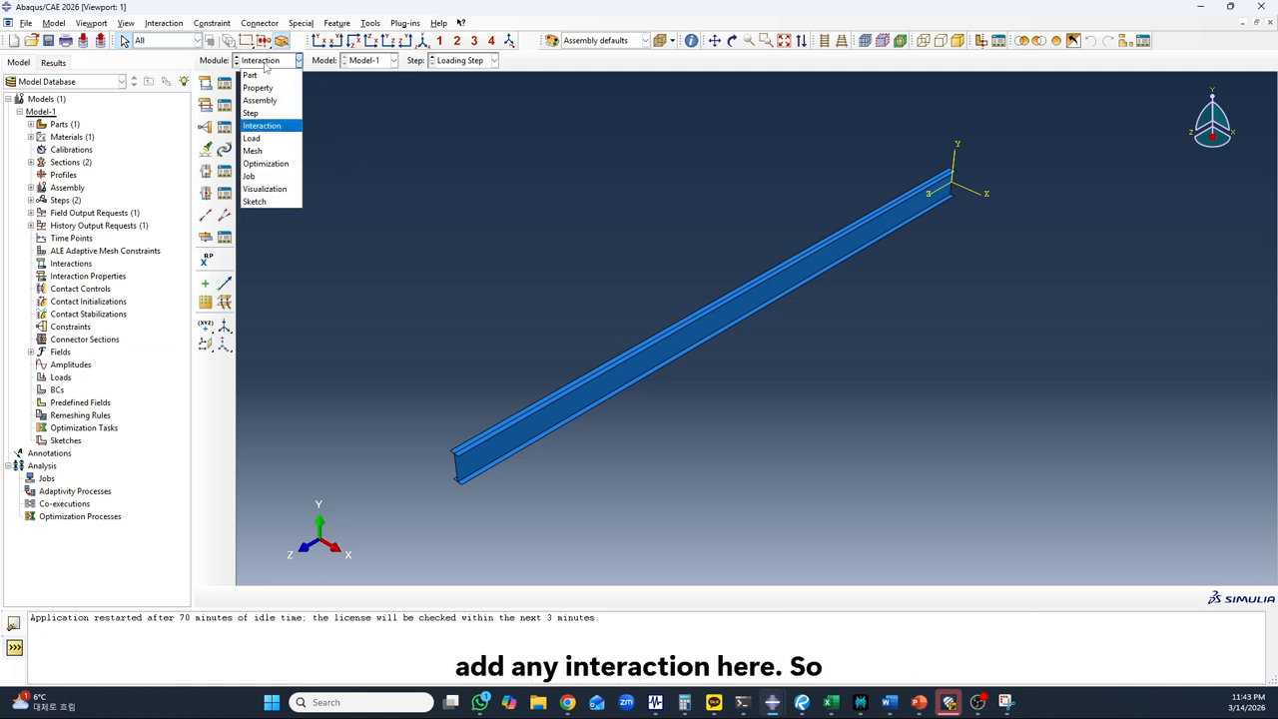
{"action": "left_click", "coordinate": [274, 137]}
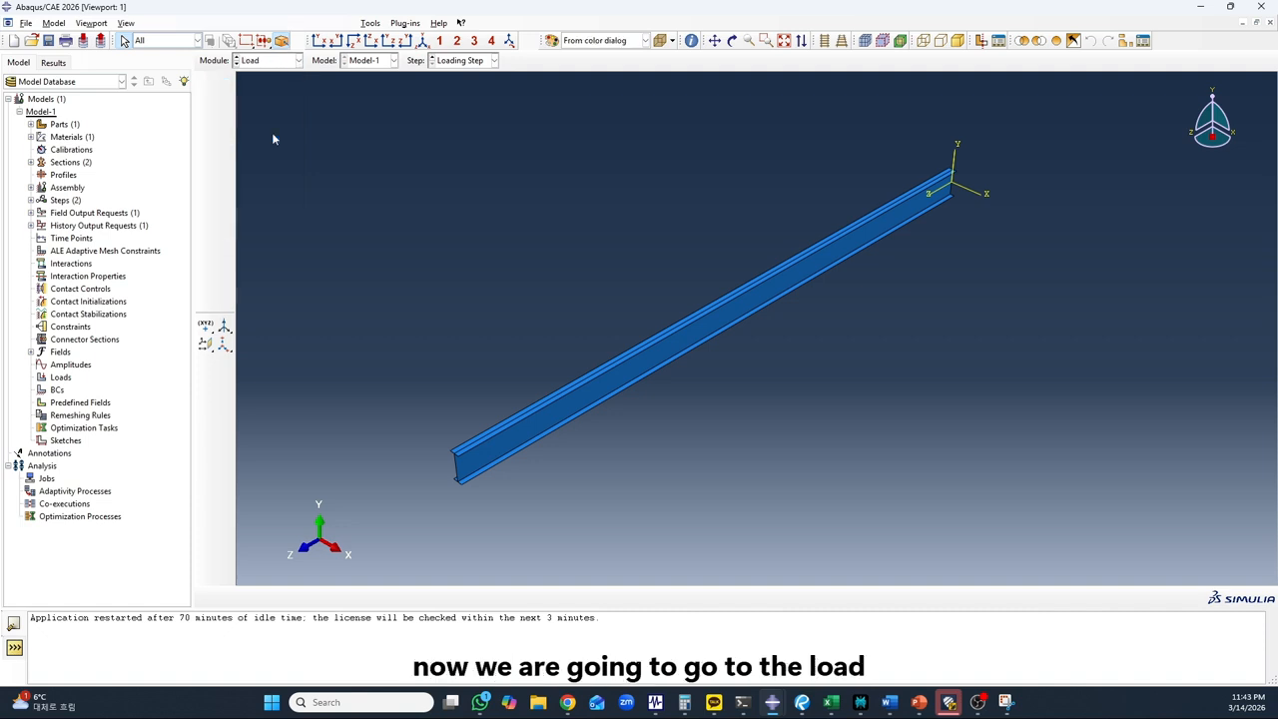
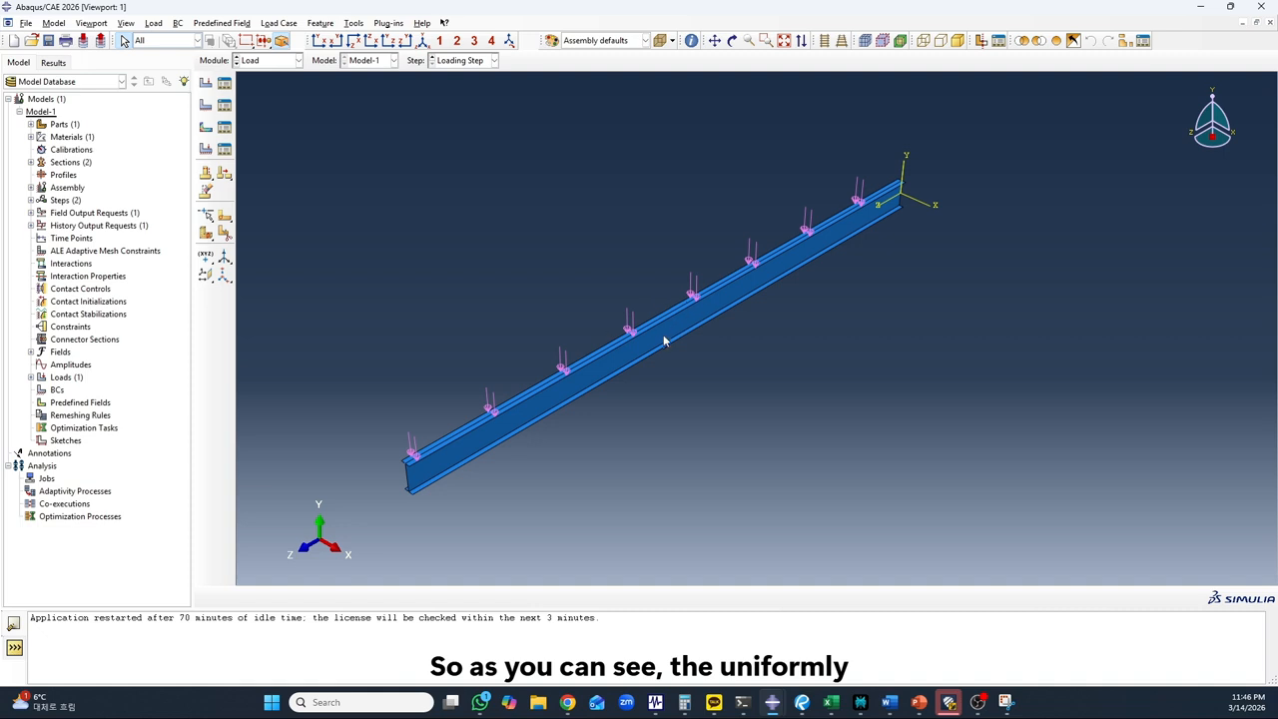
Start a mechanical Displacement/Rotation boundary condition in the Initial step
{"action": "scroll", "coordinate": [664, 341], "scroll_direction": "down", "scroll_amount": 1}
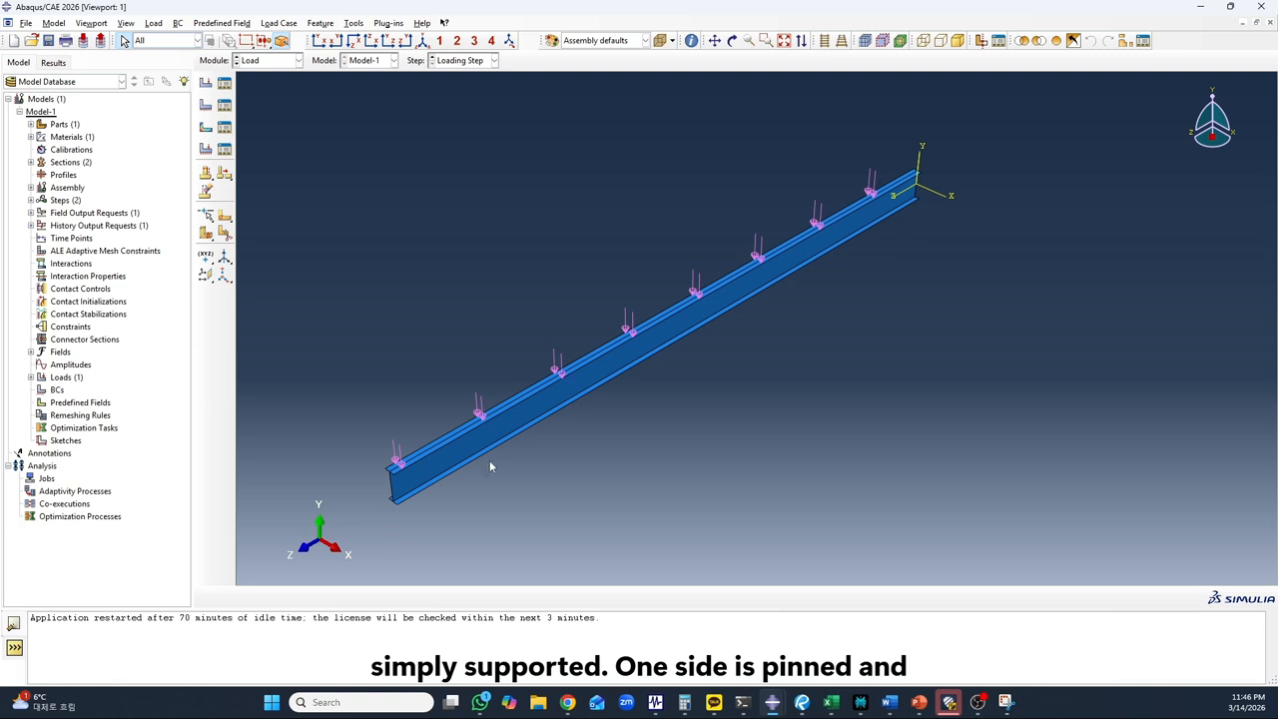
{"action": "left_click", "coordinate": [204, 107]}
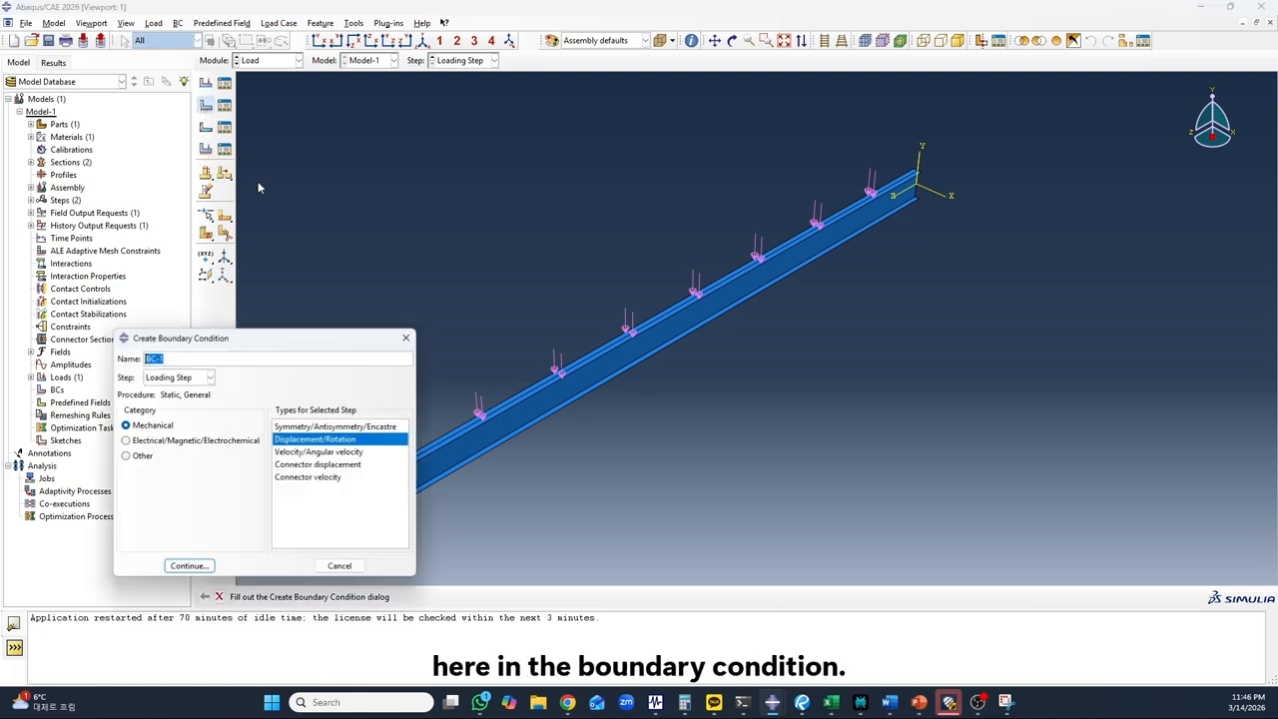
{"action": "left_click", "coordinate": [210, 377]}
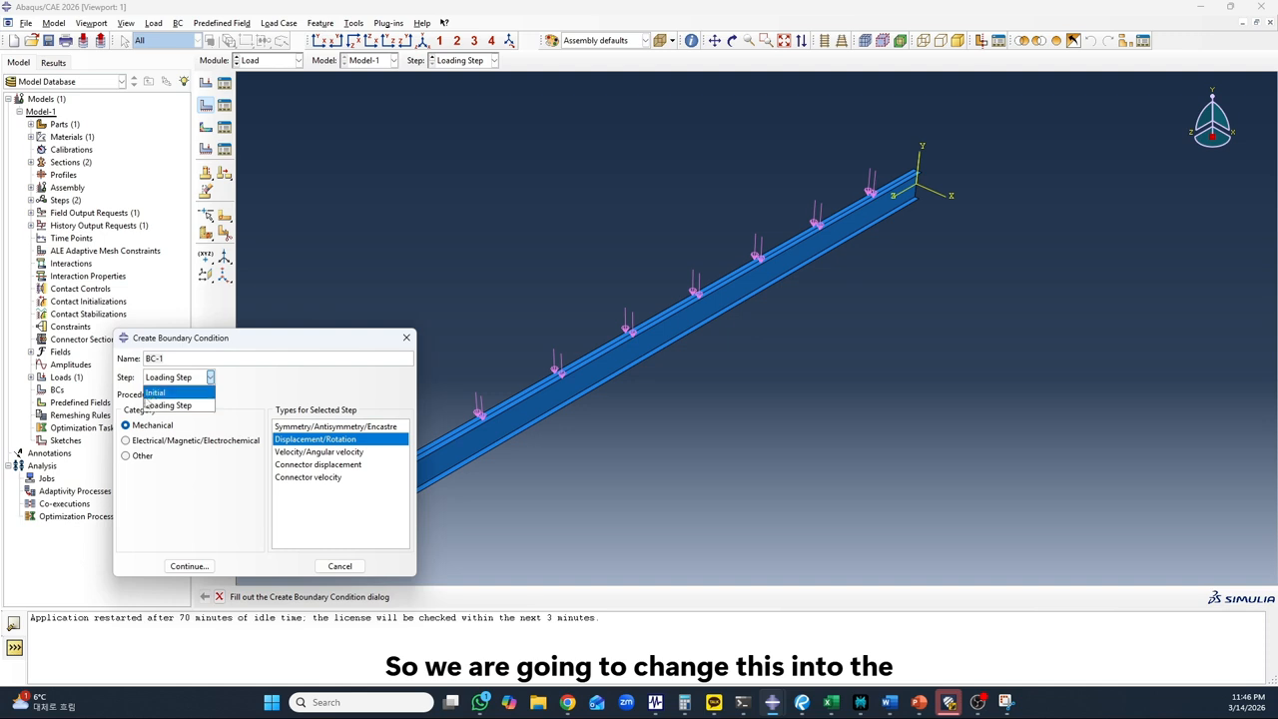
{"action": "left_click", "coordinate": [155, 393]}
{"action": "scroll", "coordinate": [767, 235], "scroll_direction": "down", "scroll_amount": 5}
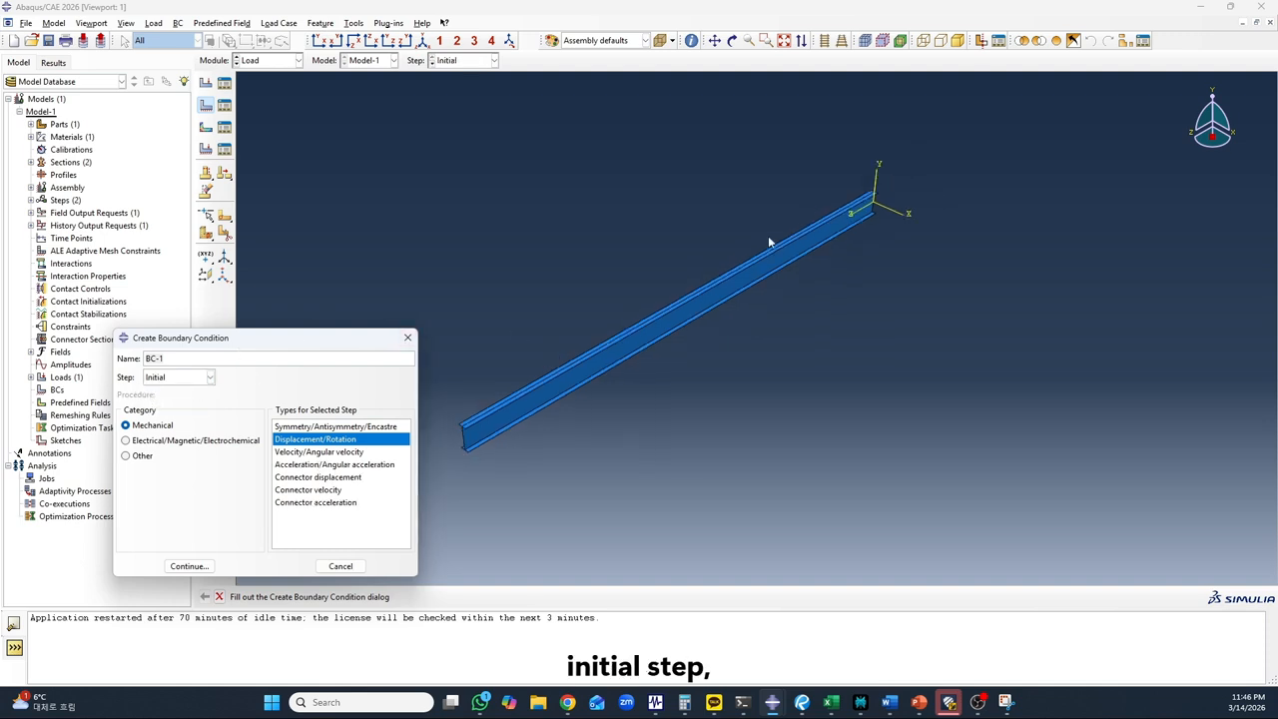
{"action": "scroll", "coordinate": [588, 417], "scroll_direction": "up", "scroll_amount": 2}
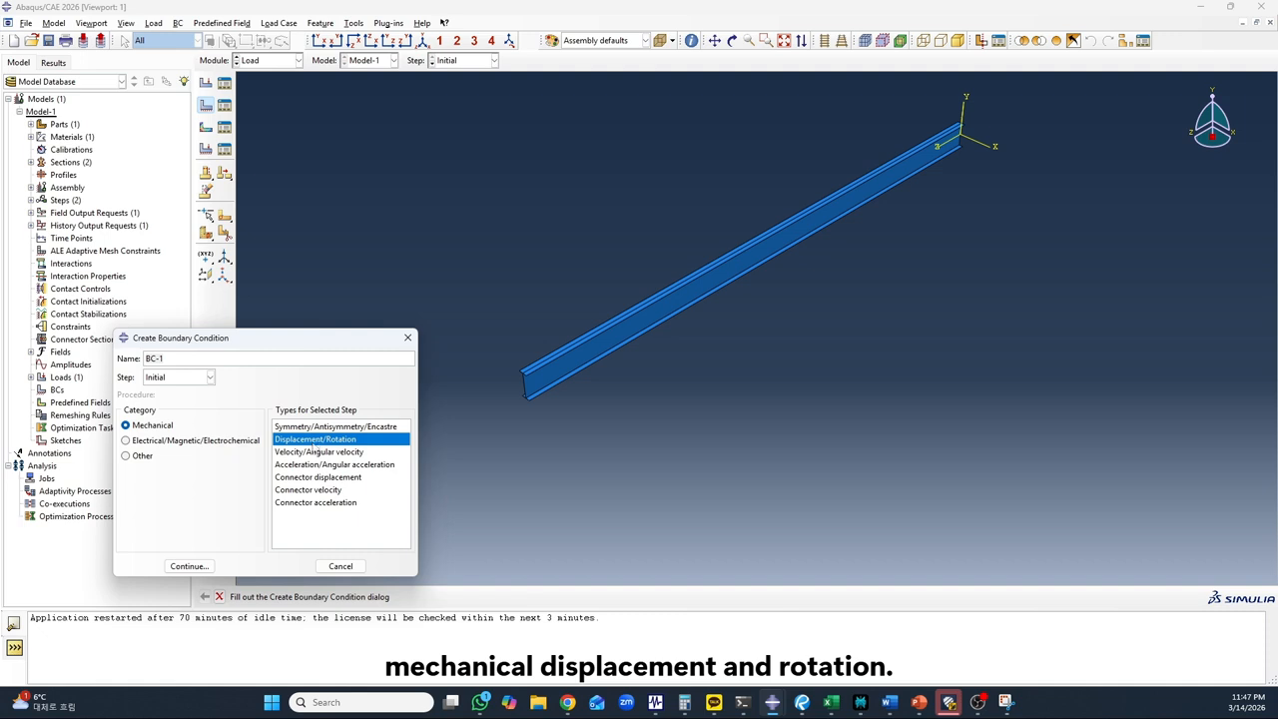
{"action": "left_click", "coordinate": [191, 567]}
Assign both bottom-flange edges at the beam end away from the origin as the boundary condition's region
{"action": "scroll", "coordinate": [502, 397], "scroll_direction": "up", "scroll_amount": 5}
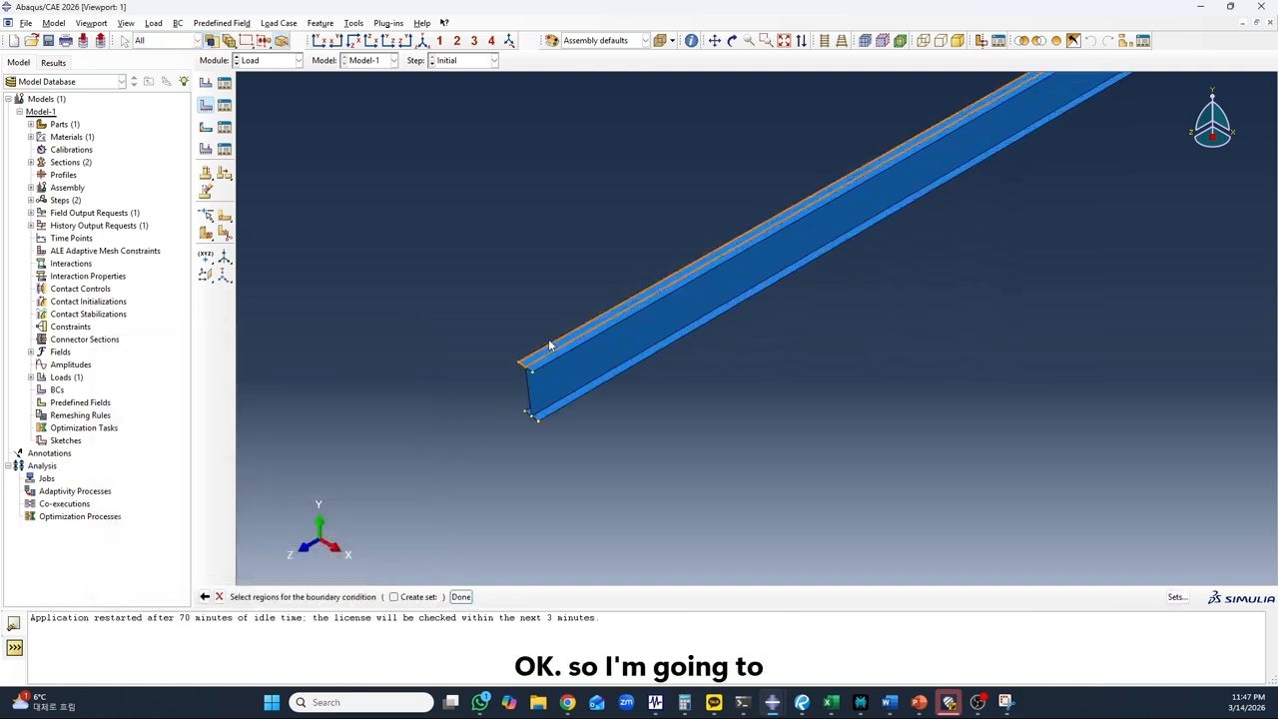
{"action": "scroll", "coordinate": [515, 494], "scroll_direction": "up", "scroll_amount": 4}
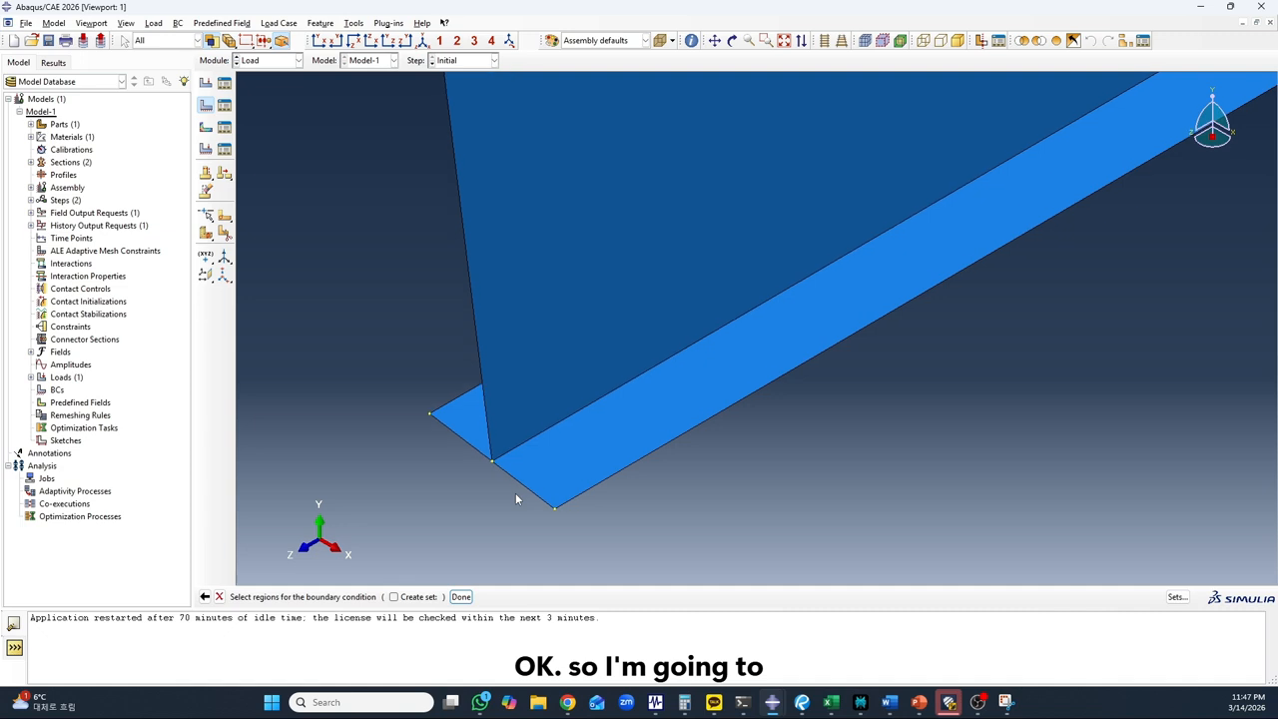
{"action": "left_click", "coordinate": [528, 490]}
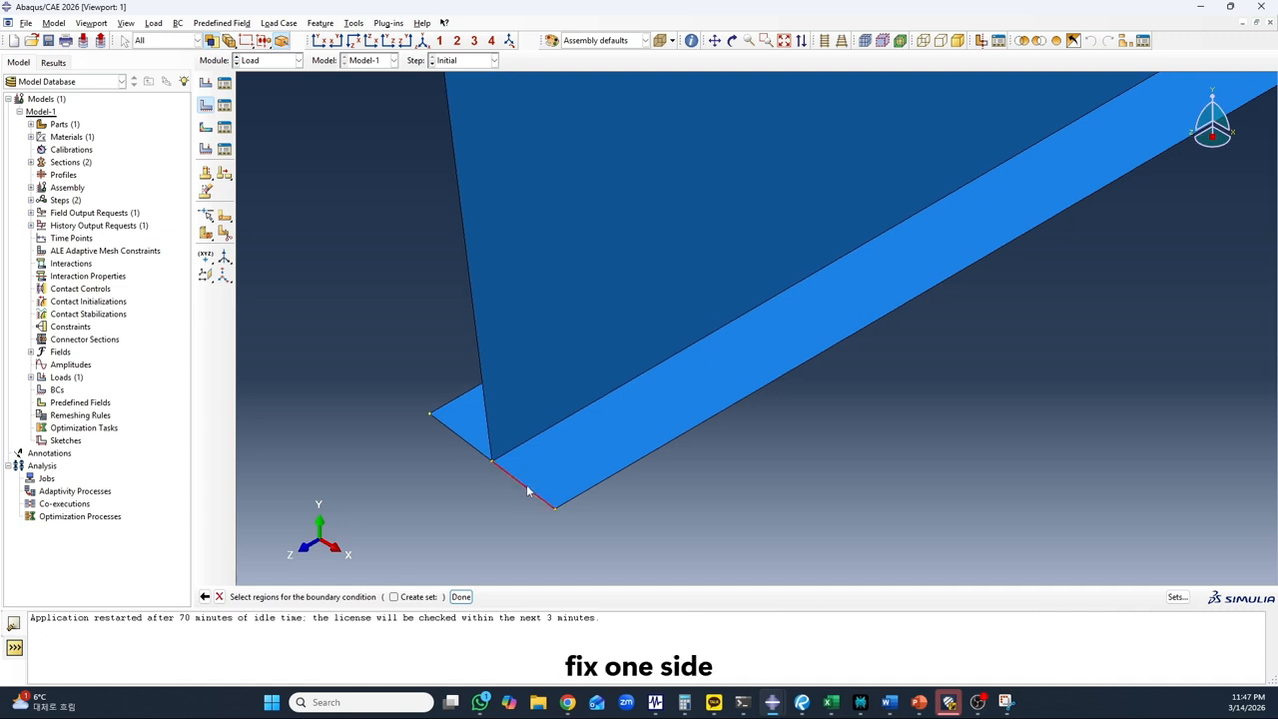
{"action": "left_click", "coordinate": [464, 444], "text": "shift"}
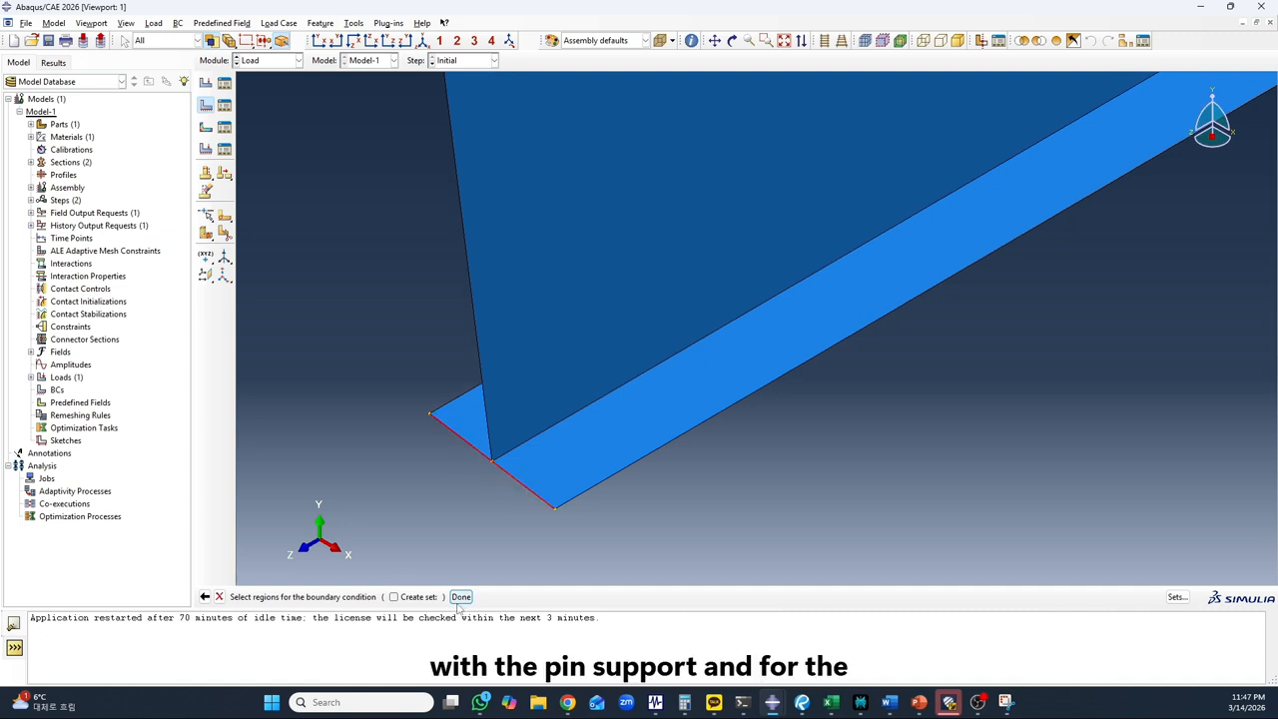
{"action": "left_click", "coordinate": [460, 596]}
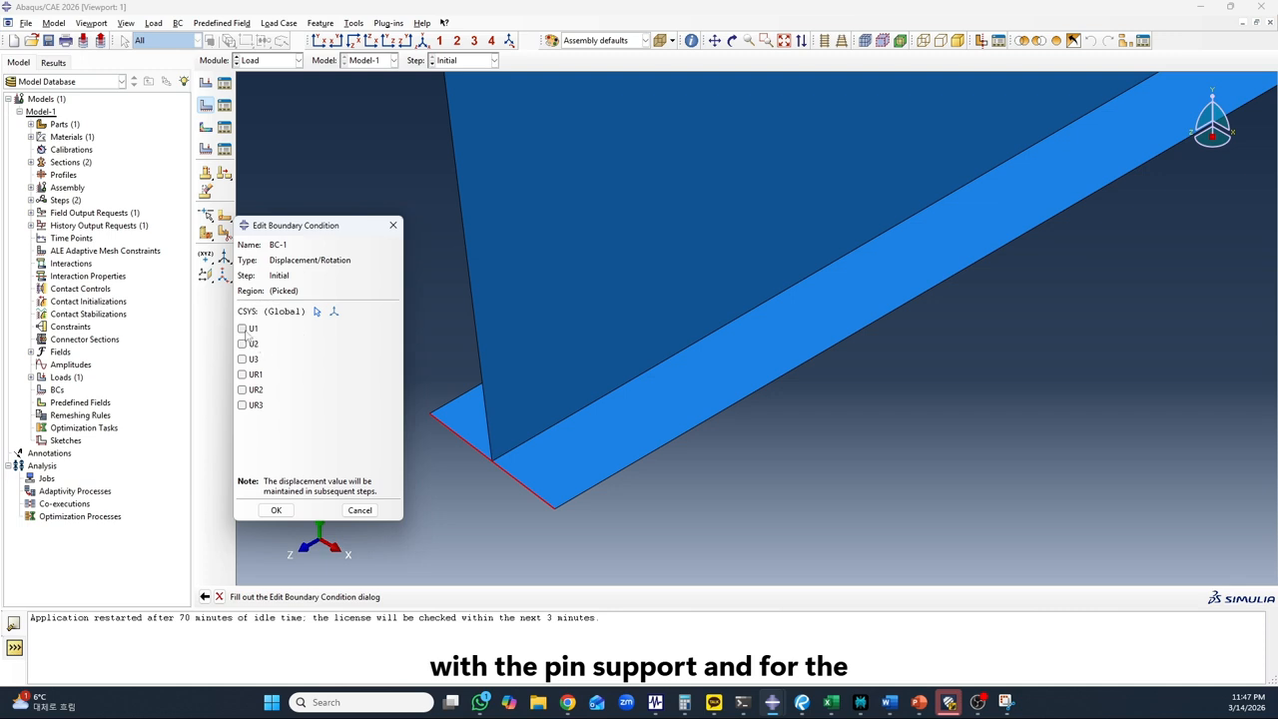
Restrain U1 and U2 on the picked bottom-flange edges to form the pin support
{"action": "left_click", "coordinate": [245, 330]}
{"action": "left_click", "coordinate": [247, 343]}
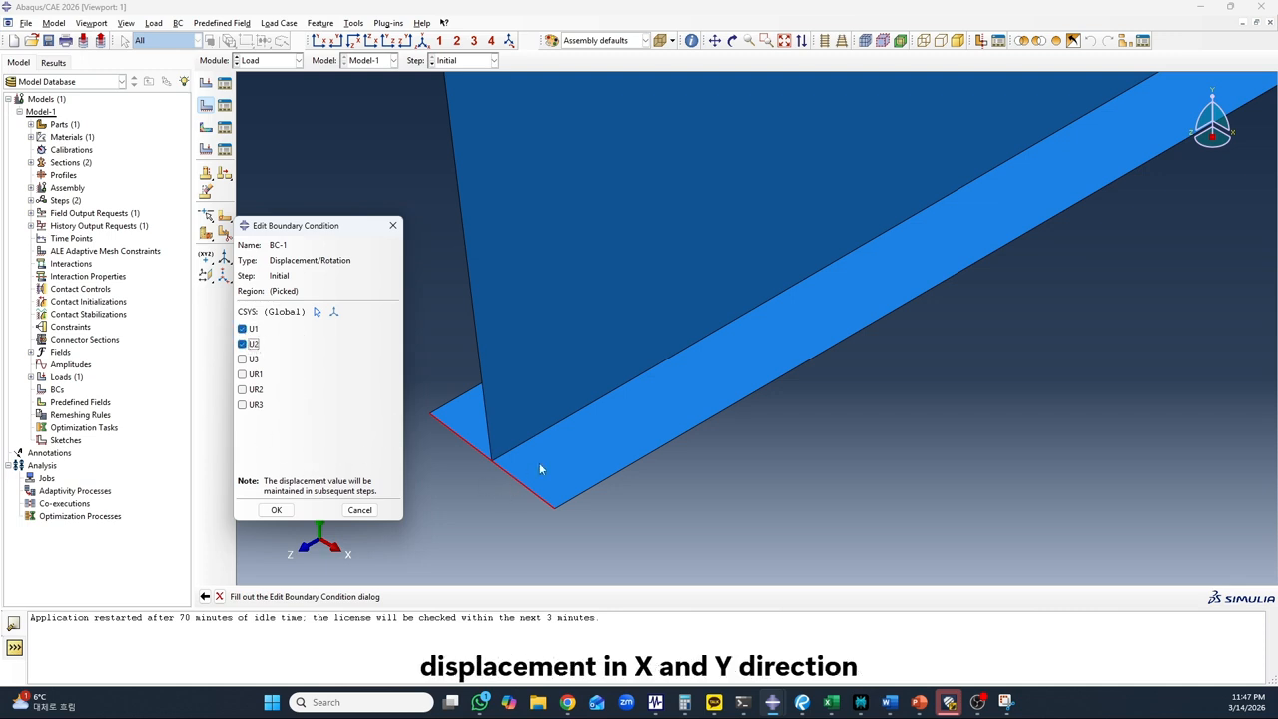
{"action": "scroll", "coordinate": [563, 456], "scroll_direction": "down", "scroll_amount": 3}
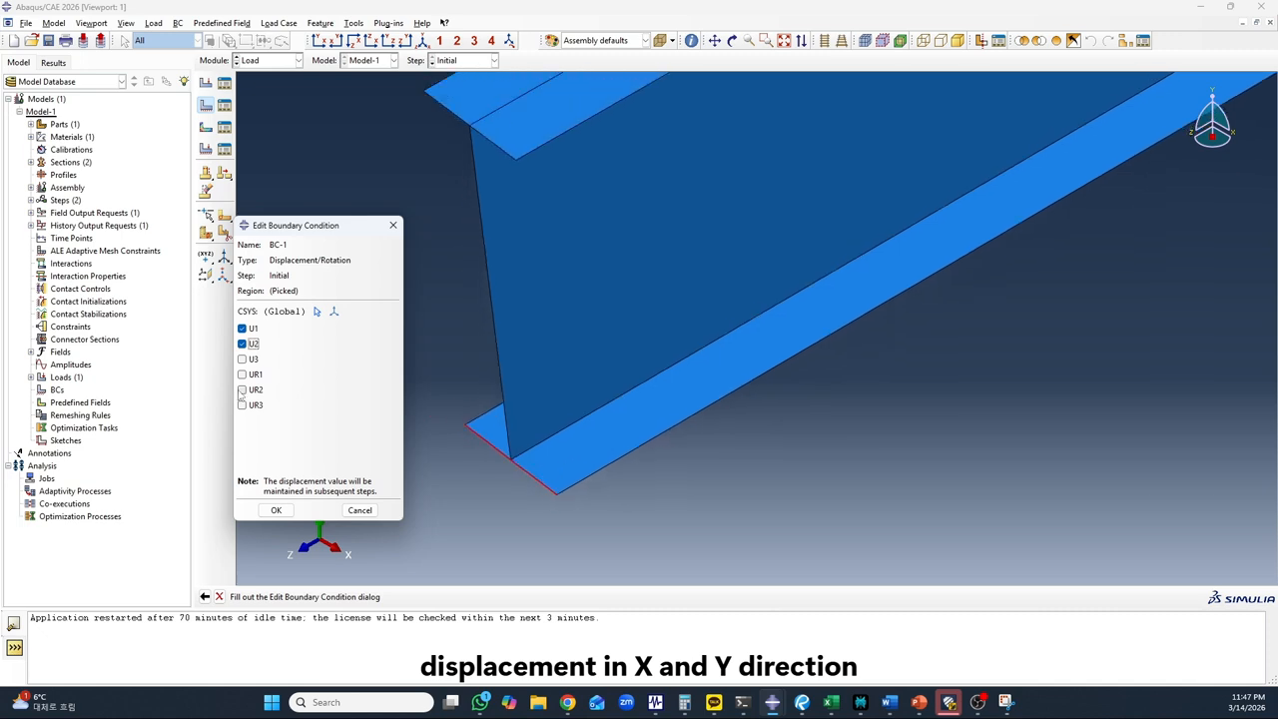
{"action": "left_click", "coordinate": [276, 510]}
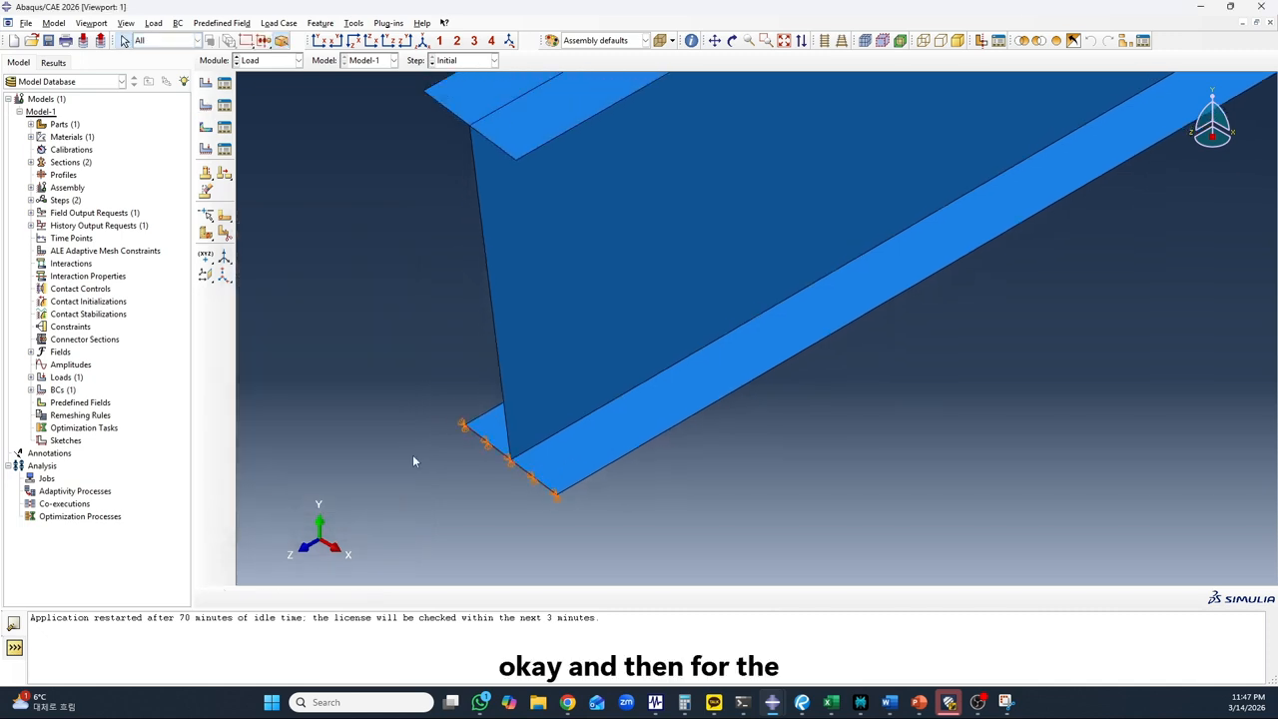
Start a second mechanical Displacement/Rotation boundary condition in the Initial step for the opposite beam end
{"action": "scroll", "coordinate": [385, 459], "scroll_direction": "down", "scroll_amount": 6}
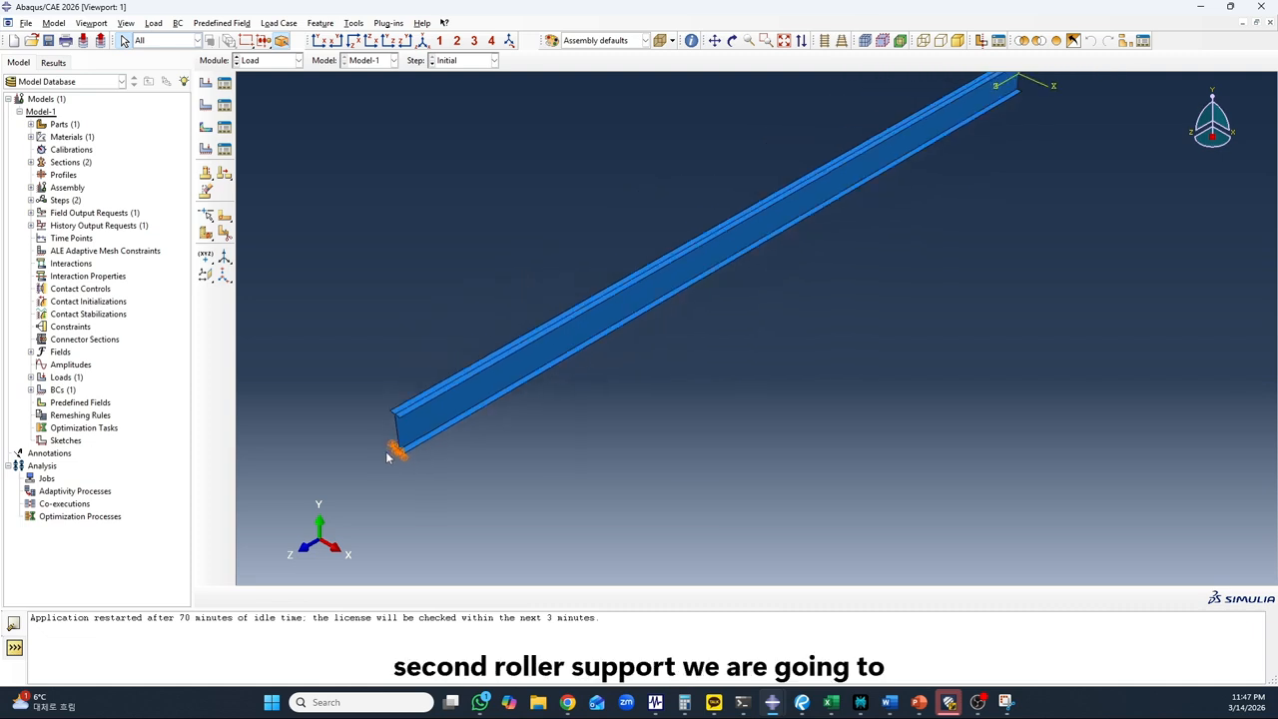
{"action": "scroll", "coordinate": [387, 457], "scroll_direction": "down", "scroll_amount": 3}
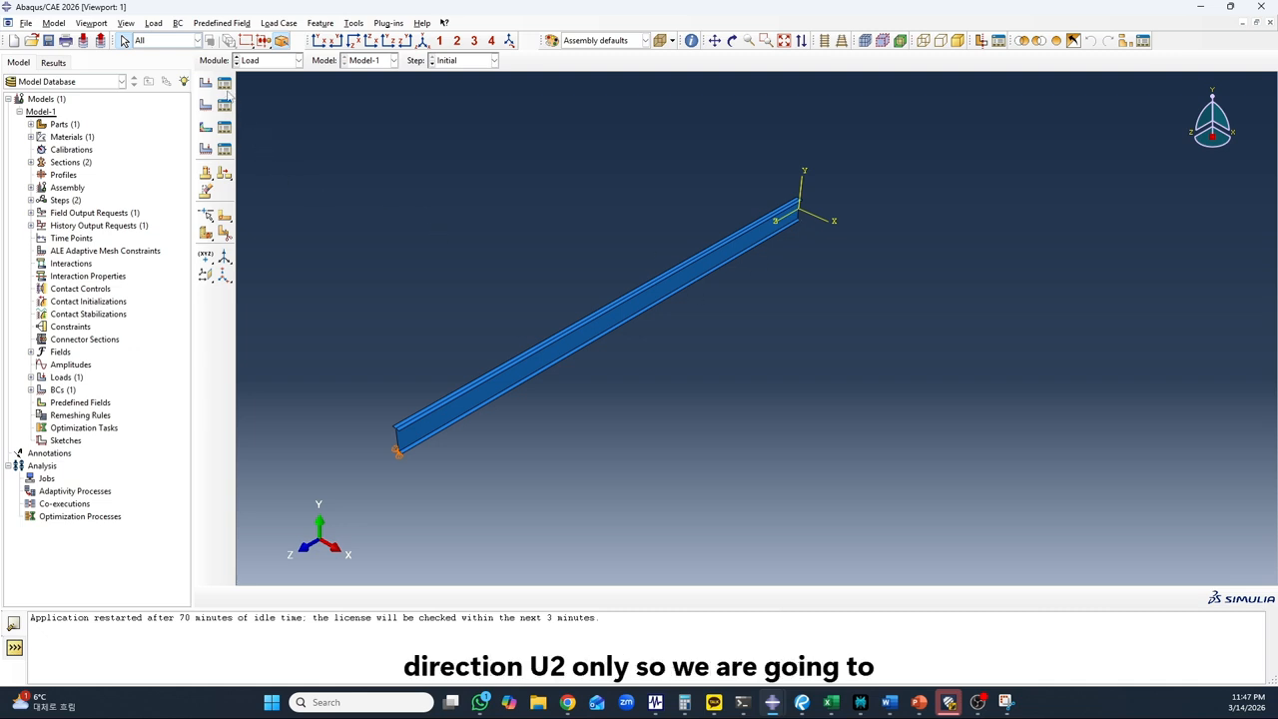
{"action": "left_click", "coordinate": [732, 41]}
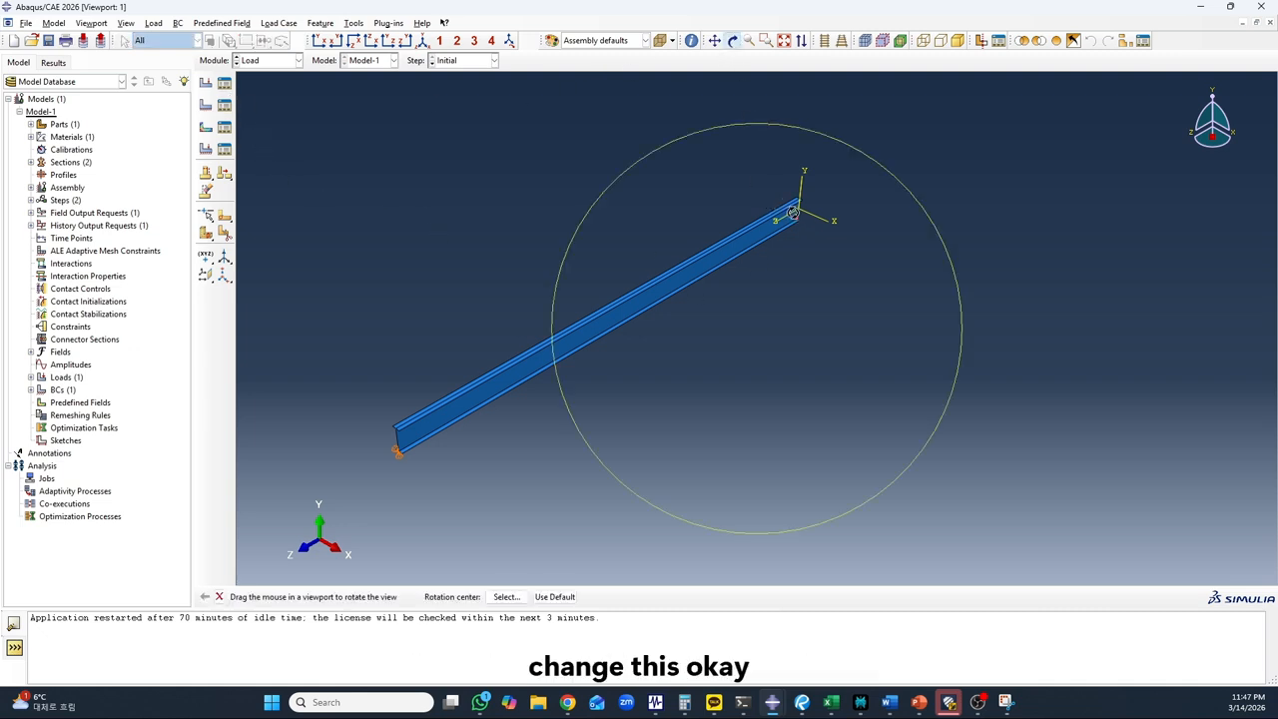
{"action": "right_click", "coordinate": [796, 213]}
{"action": "left_click", "coordinate": [816, 222]}
{"action": "left_click_drag", "start_coordinate": [811, 204], "coordinate": [769, 348]}
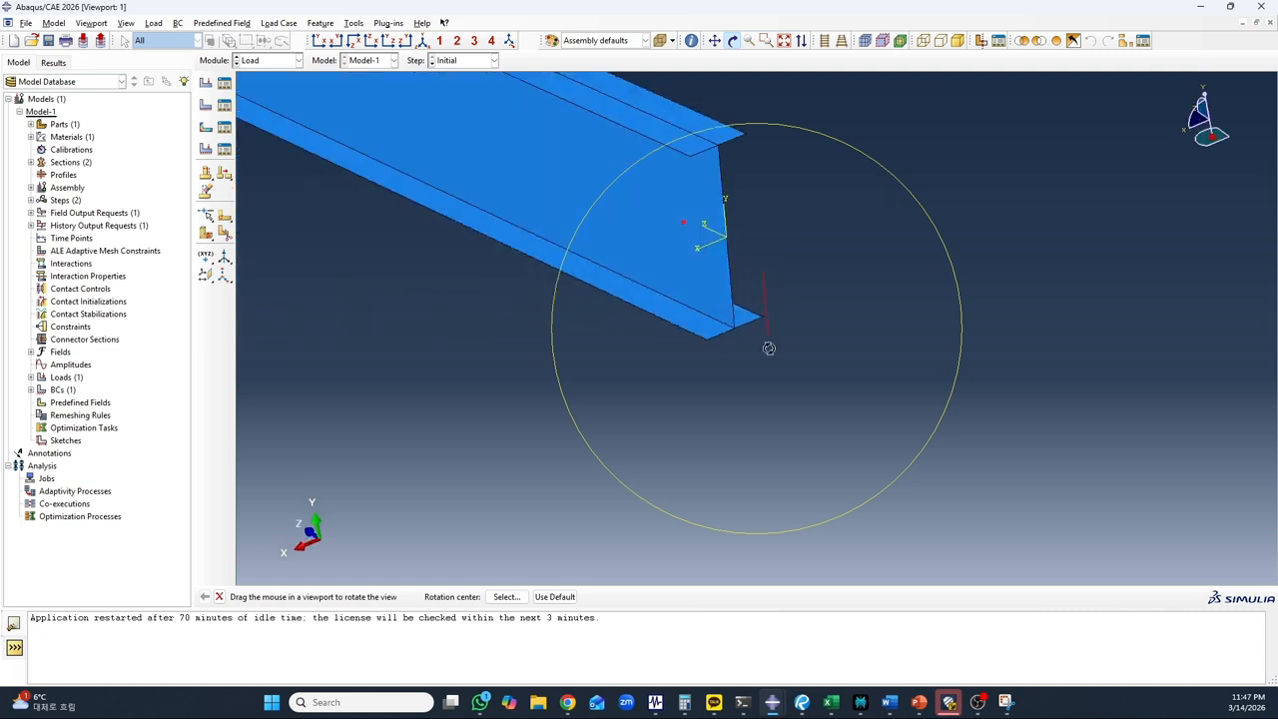
{"action": "left_click", "coordinate": [218, 596]}
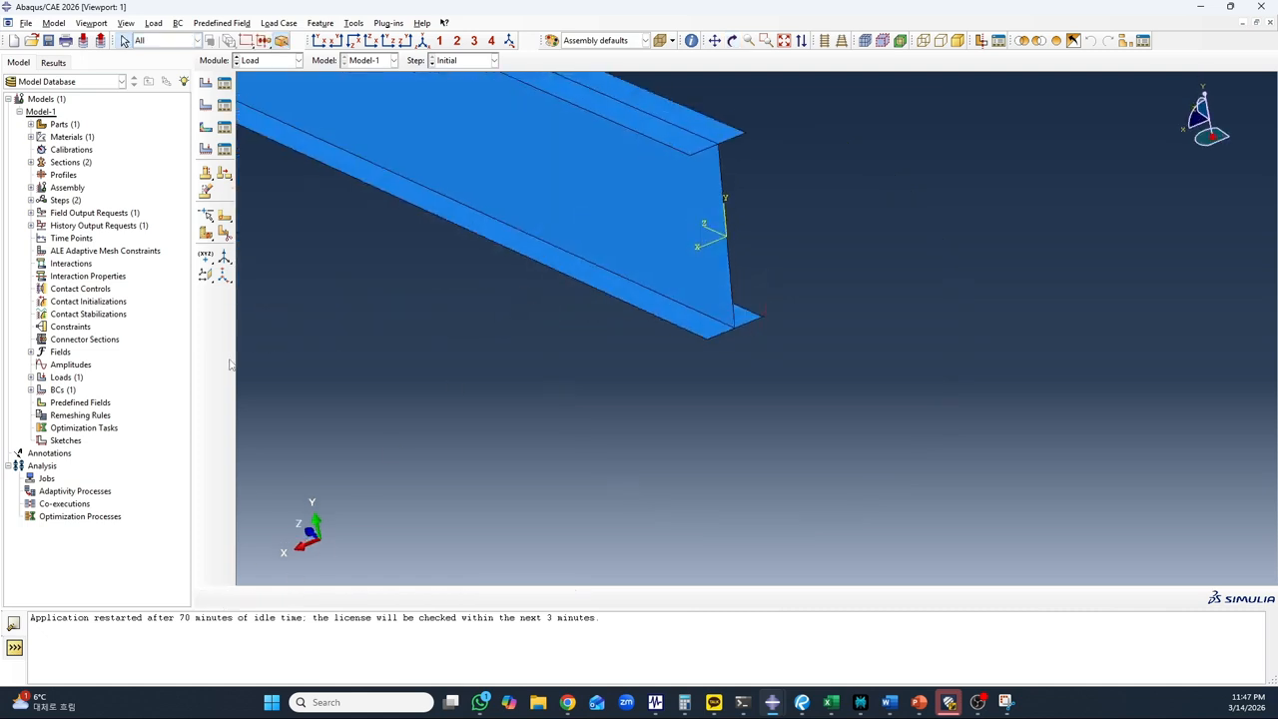
{"action": "left_click", "coordinate": [206, 105]}
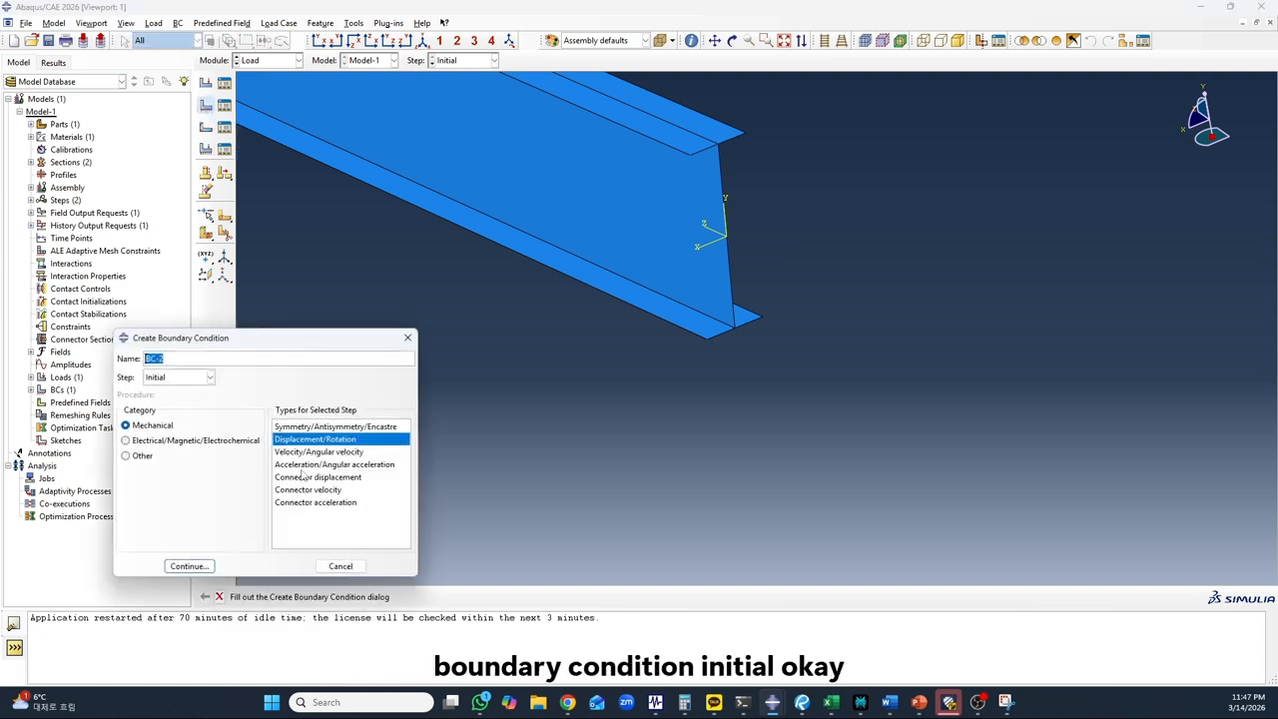
{"action": "left_click", "coordinate": [190, 566]}
Assign both bottom-flange edges at the beam end near the origin as the second boundary condition's region
{"action": "scroll", "coordinate": [727, 349], "scroll_direction": "up", "scroll_amount": 5}
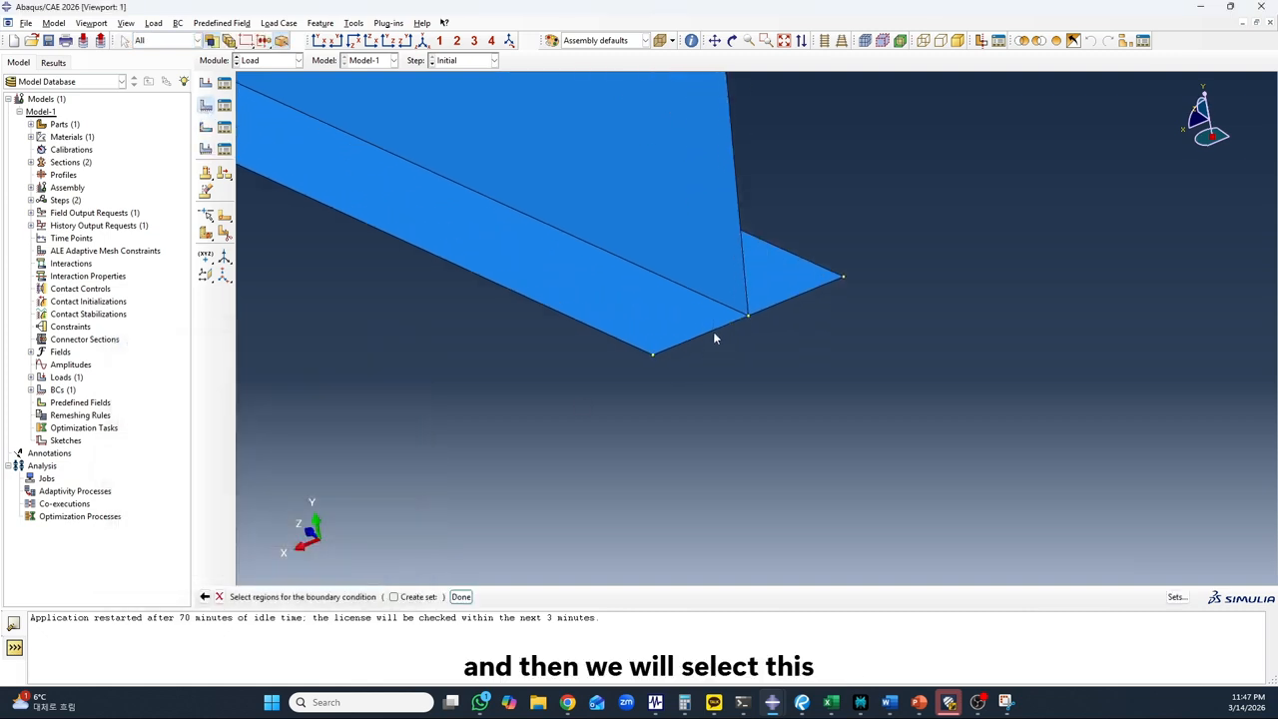
{"action": "left_click", "coordinate": [713, 330]}
{"action": "left_click", "coordinate": [778, 305], "text": "shift"}
{"action": "scroll", "coordinate": [582, 487], "scroll_direction": "down", "scroll_amount": 5}
{"action": "scroll", "coordinate": [604, 481], "scroll_direction": "down", "scroll_amount": 2}
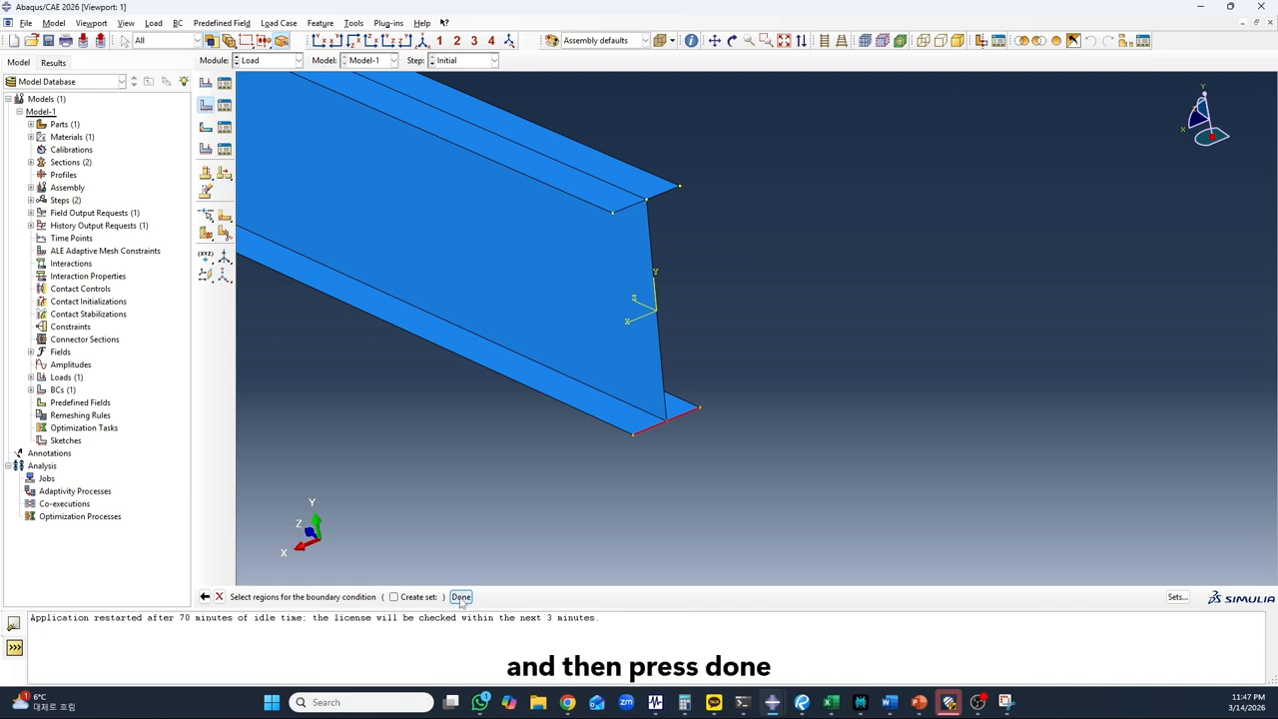
{"action": "left_click", "coordinate": [460, 597]}
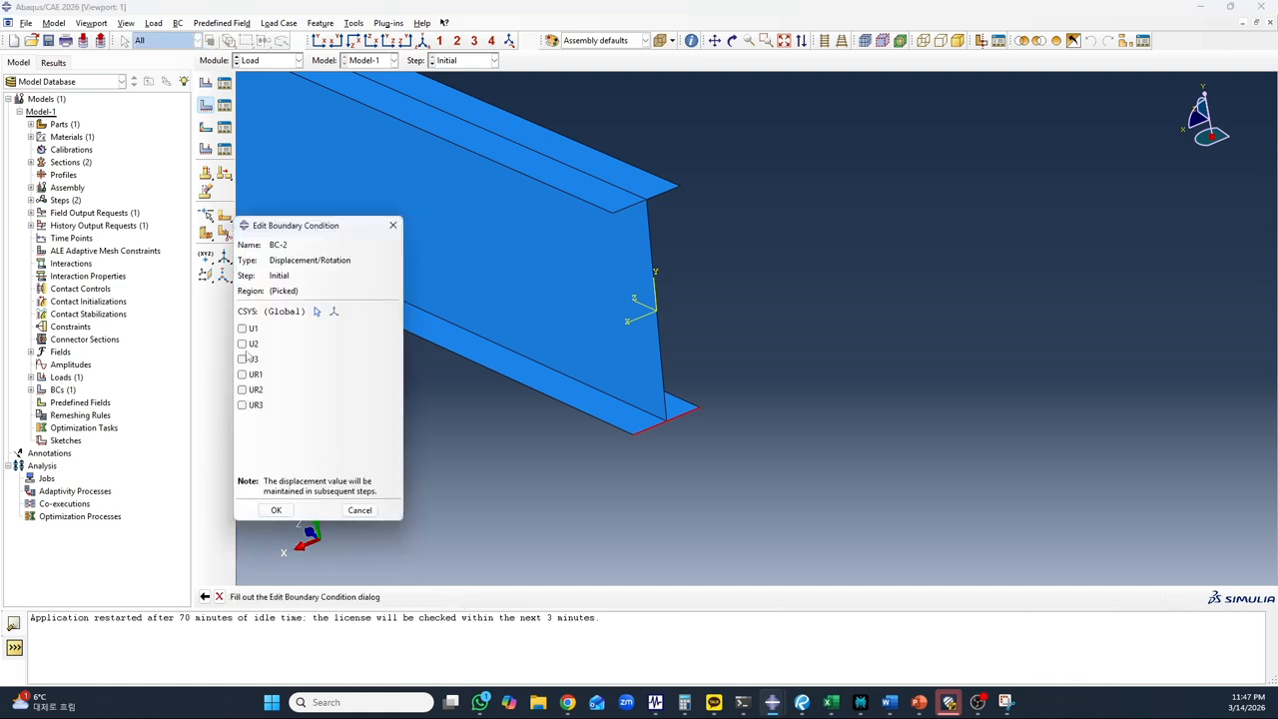
Restrain only U2 on the bottom-flange edges near the origin to form the roller support
{"action": "left_click", "coordinate": [245, 345]}
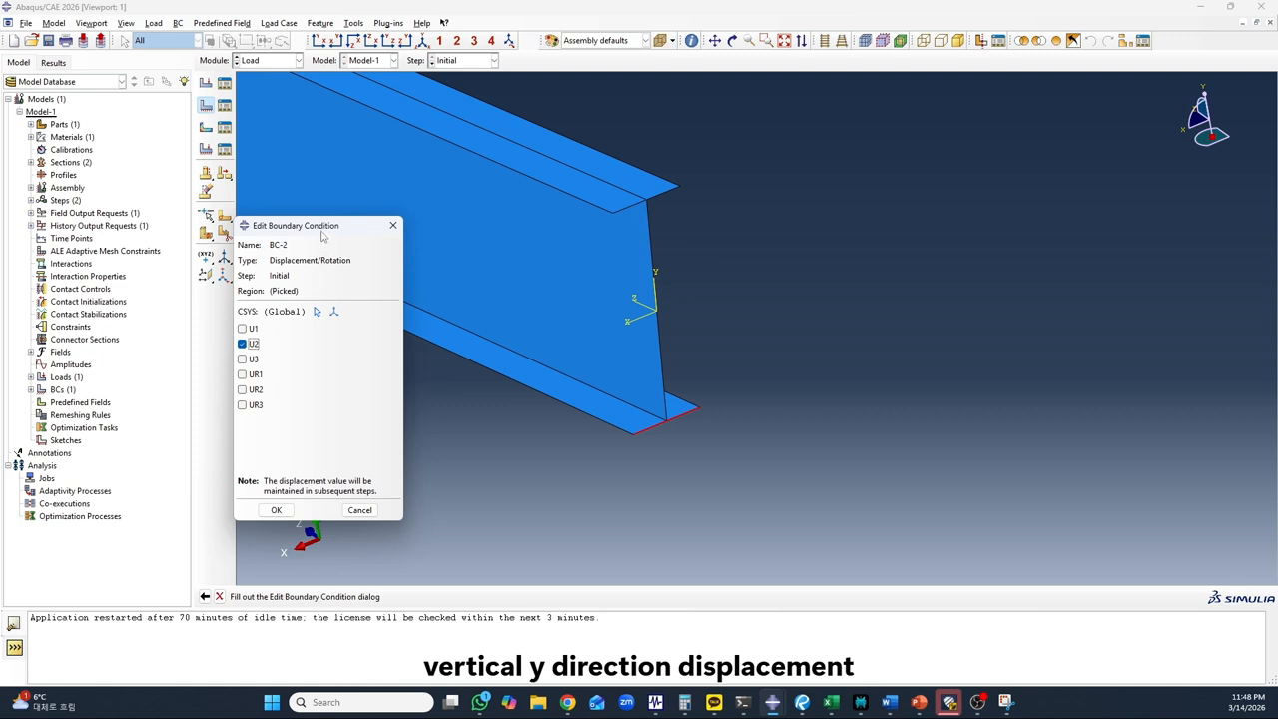
{"action": "left_click_drag", "start_coordinate": [322, 227], "coordinate": [306, 201]}
{"action": "left_click", "coordinate": [261, 484]}
Check both supports in a side view of the beam and review the settings of the pressure load Load-1
{"action": "scroll", "coordinate": [788, 441], "scroll_direction": "down", "scroll_amount": 5}
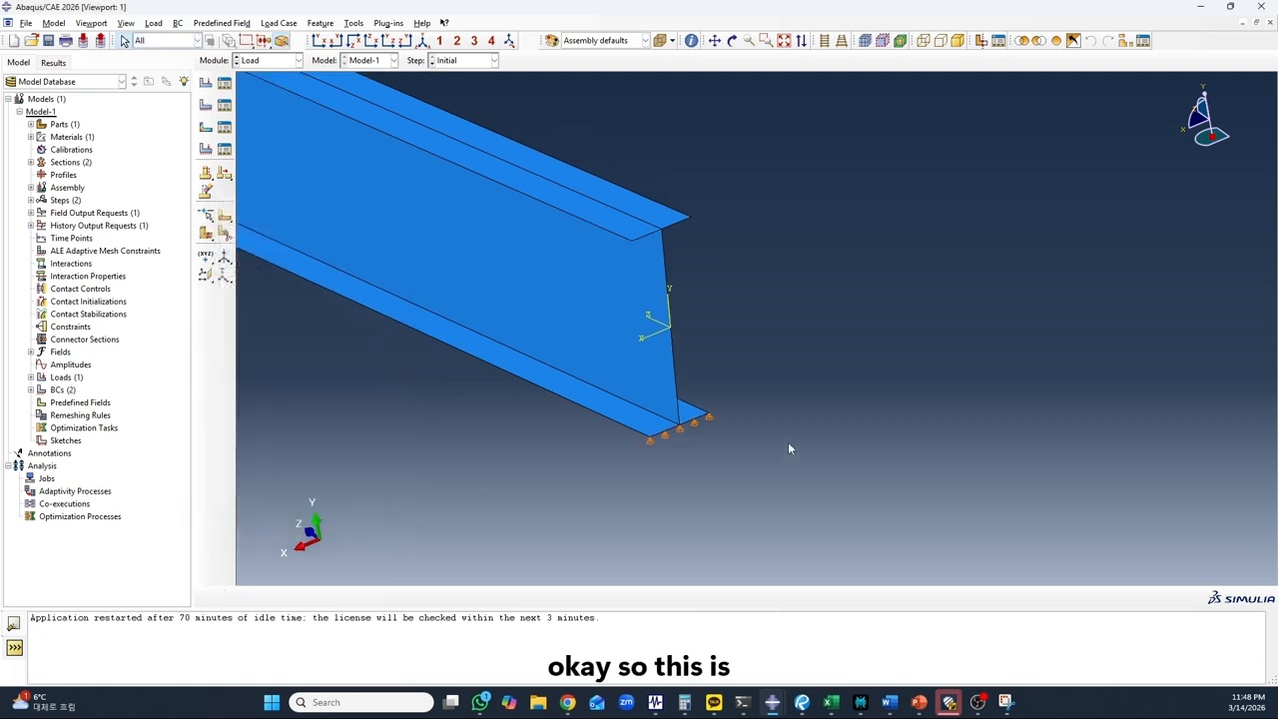
{"action": "scroll", "coordinate": [837, 451], "scroll_direction": "down", "scroll_amount": 2}
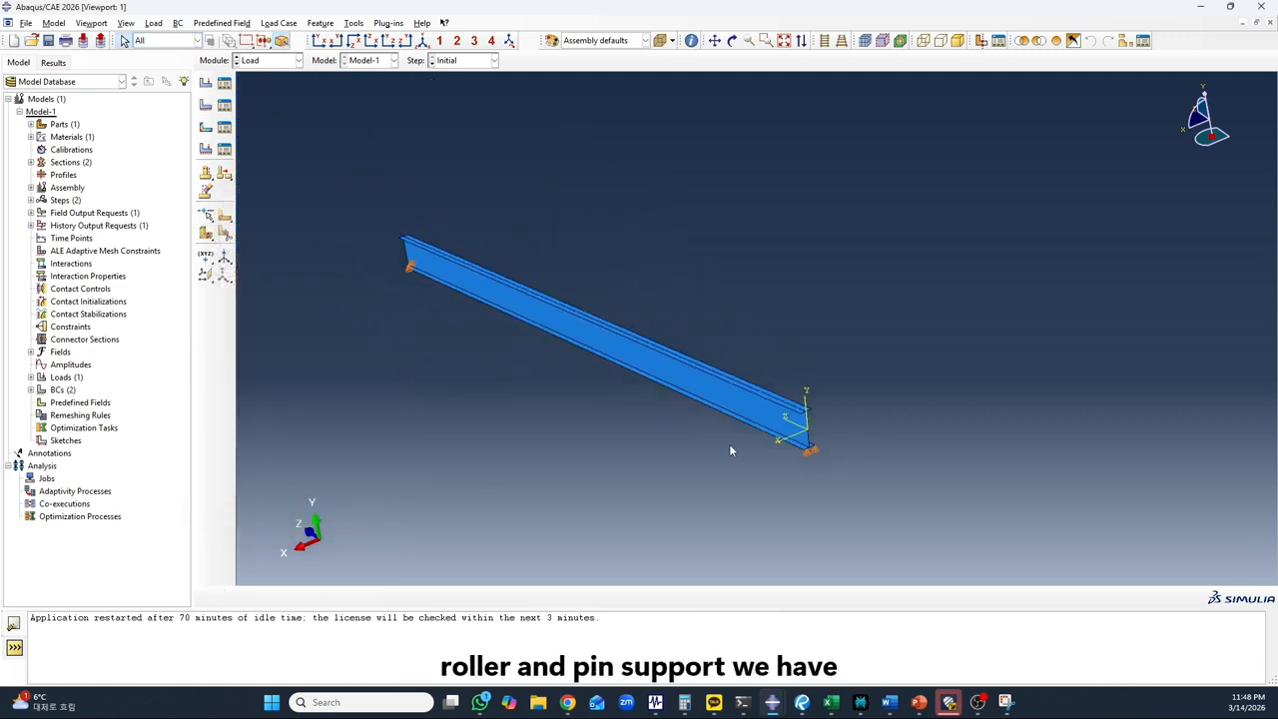
{"action": "left_click", "coordinate": [405, 42]}
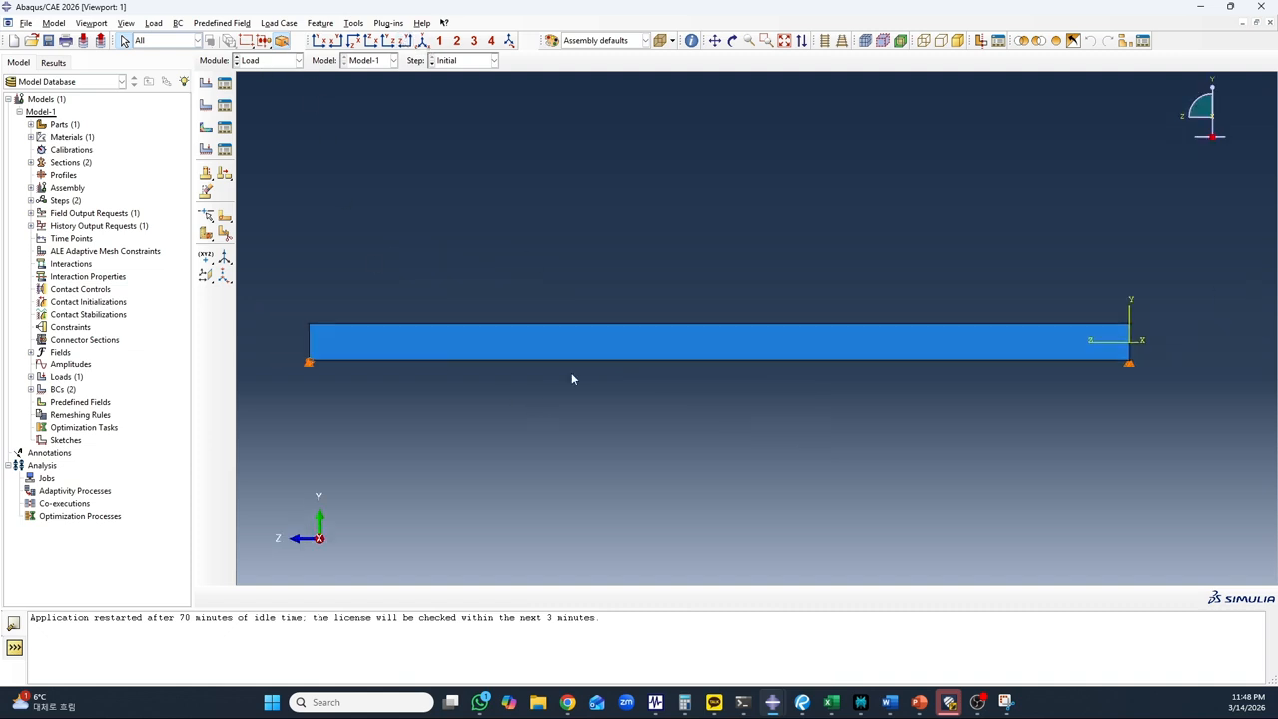
{"action": "left_click", "coordinate": [225, 83]}
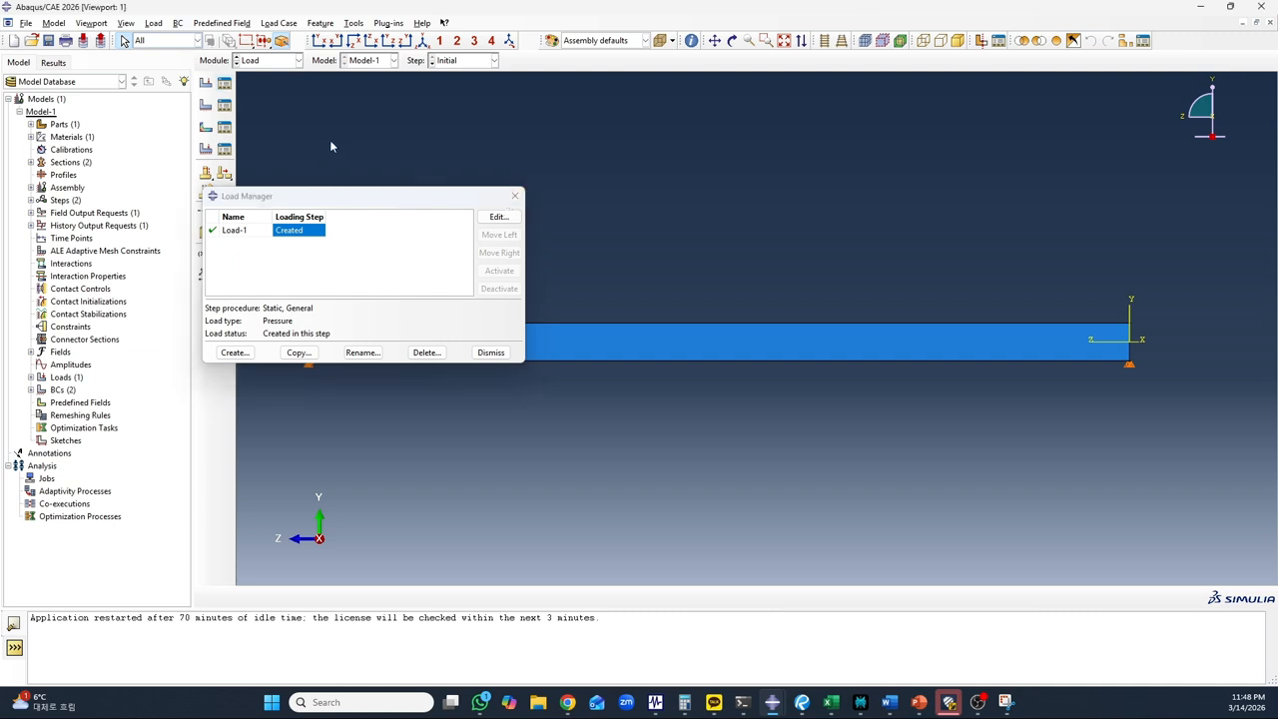
{"action": "left_click", "coordinate": [308, 232]}
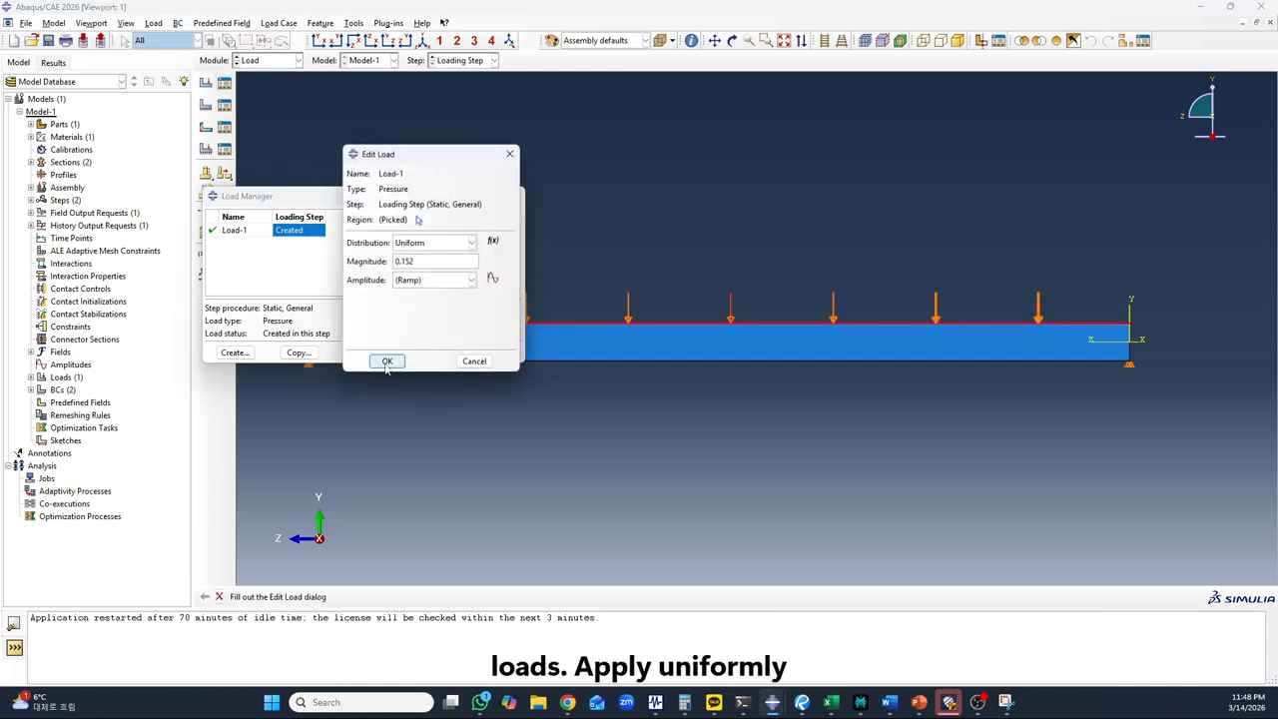
{"action": "left_click", "coordinate": [388, 362]}
{"action": "left_click", "coordinate": [514, 197]}
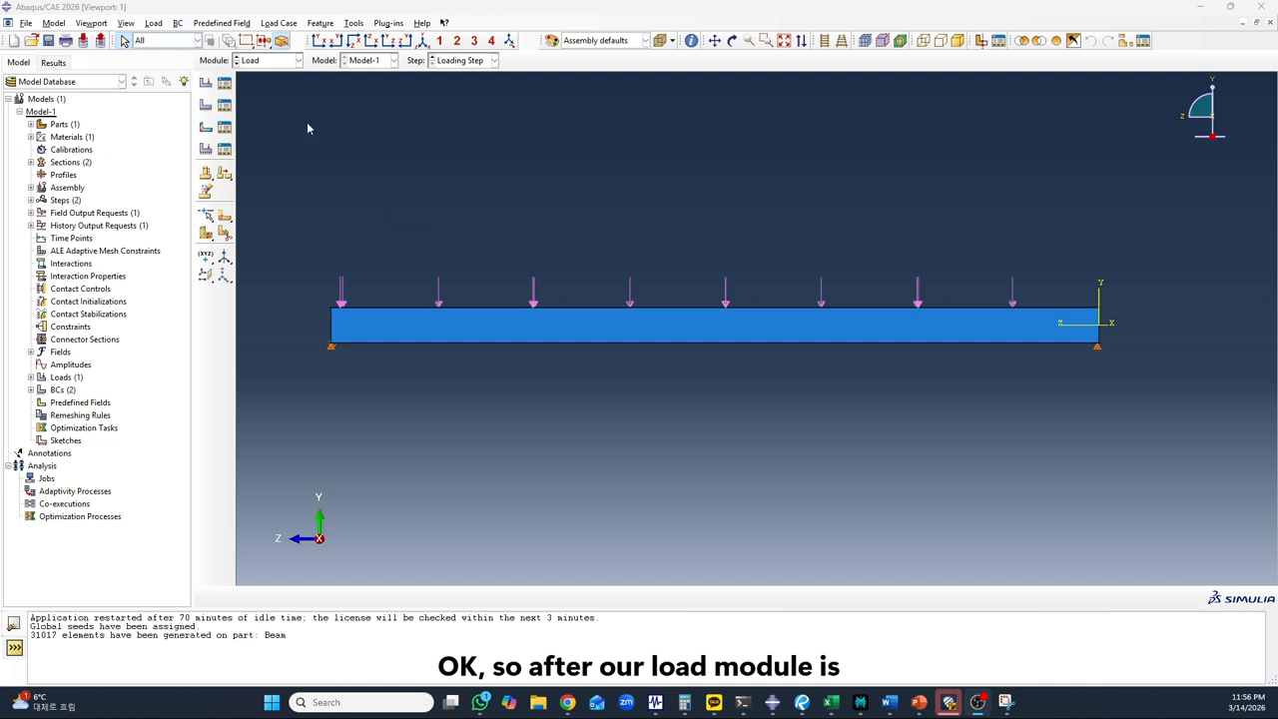
Switch to the Mesh module and make the part Beam the meshing object instead of the assembly
{"action": "left_click", "coordinate": [262, 62]}
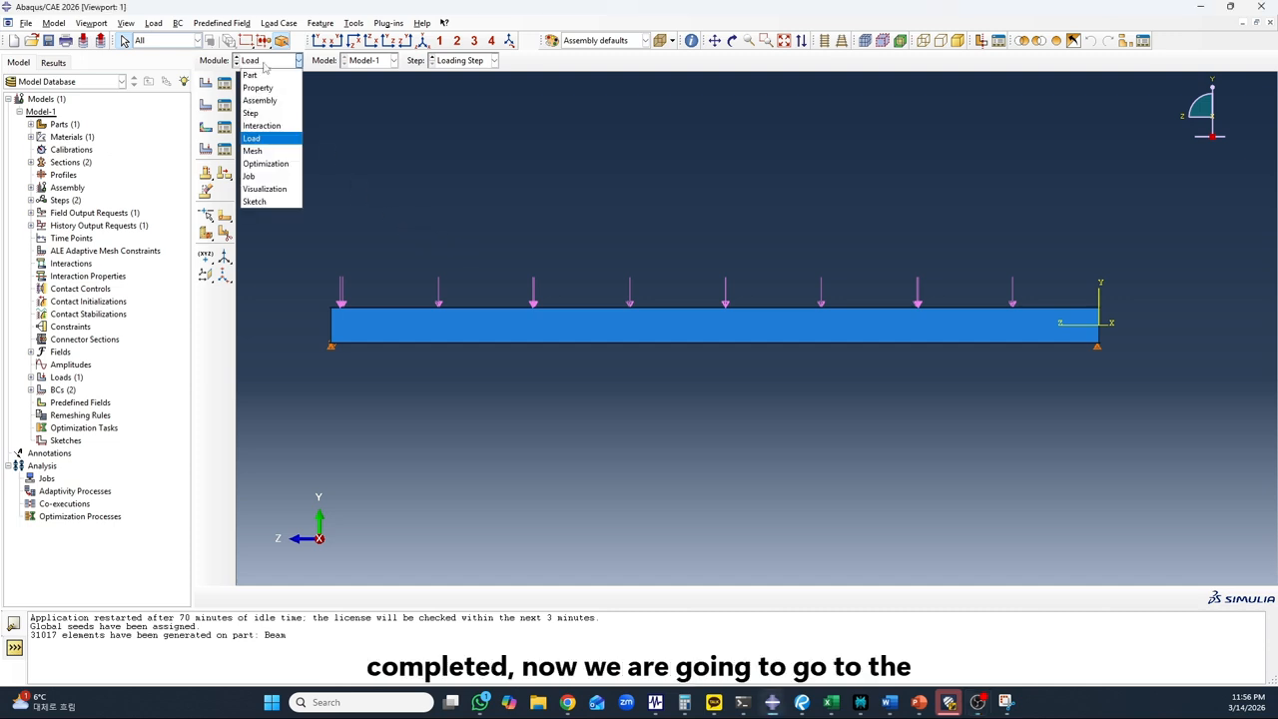
{"action": "left_click", "coordinate": [263, 151]}
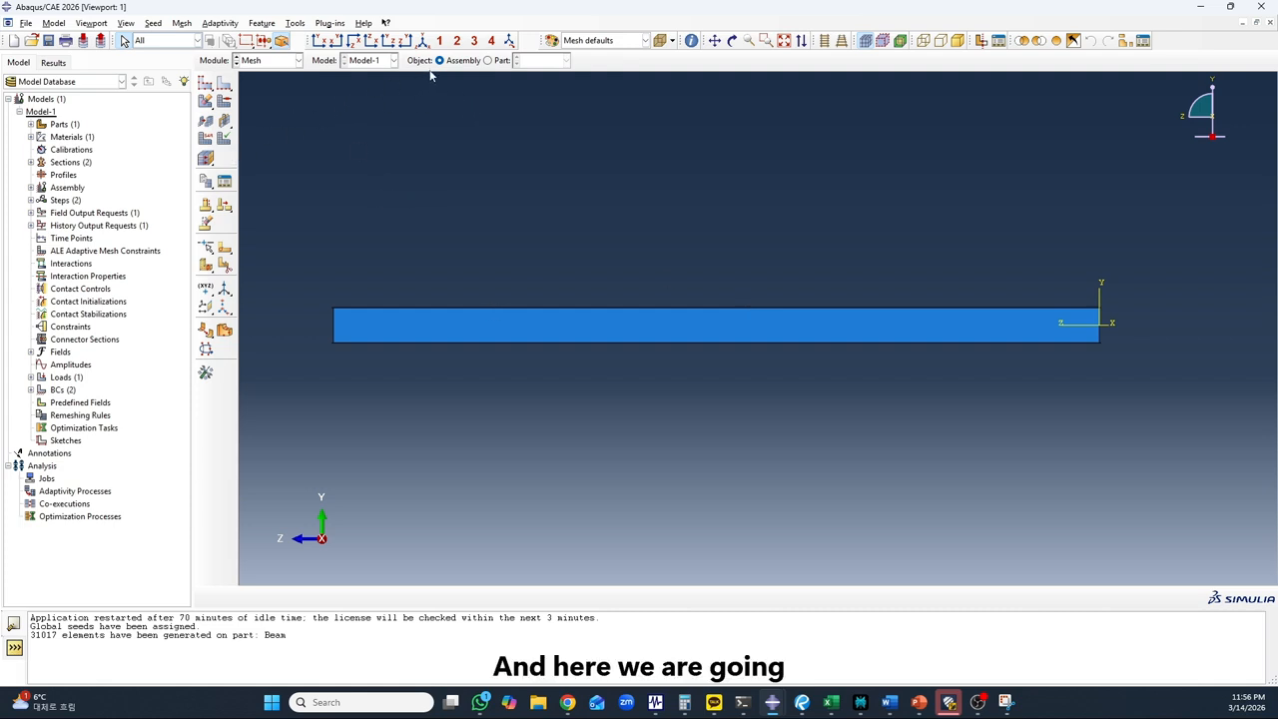
{"action": "left_click_drag", "start_coordinate": [207, 102], "coordinate": [220, 106]}
{"action": "key", "text": "Escape"}
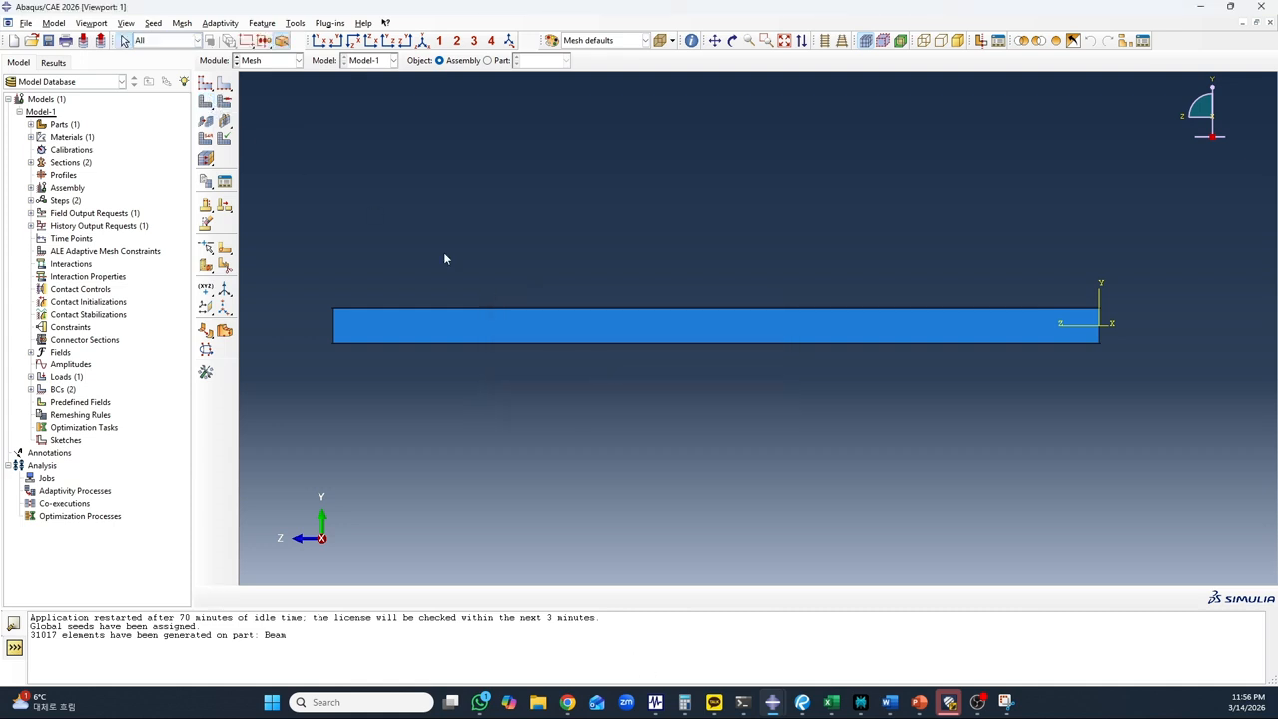
{"action": "left_click", "coordinate": [487, 60]}
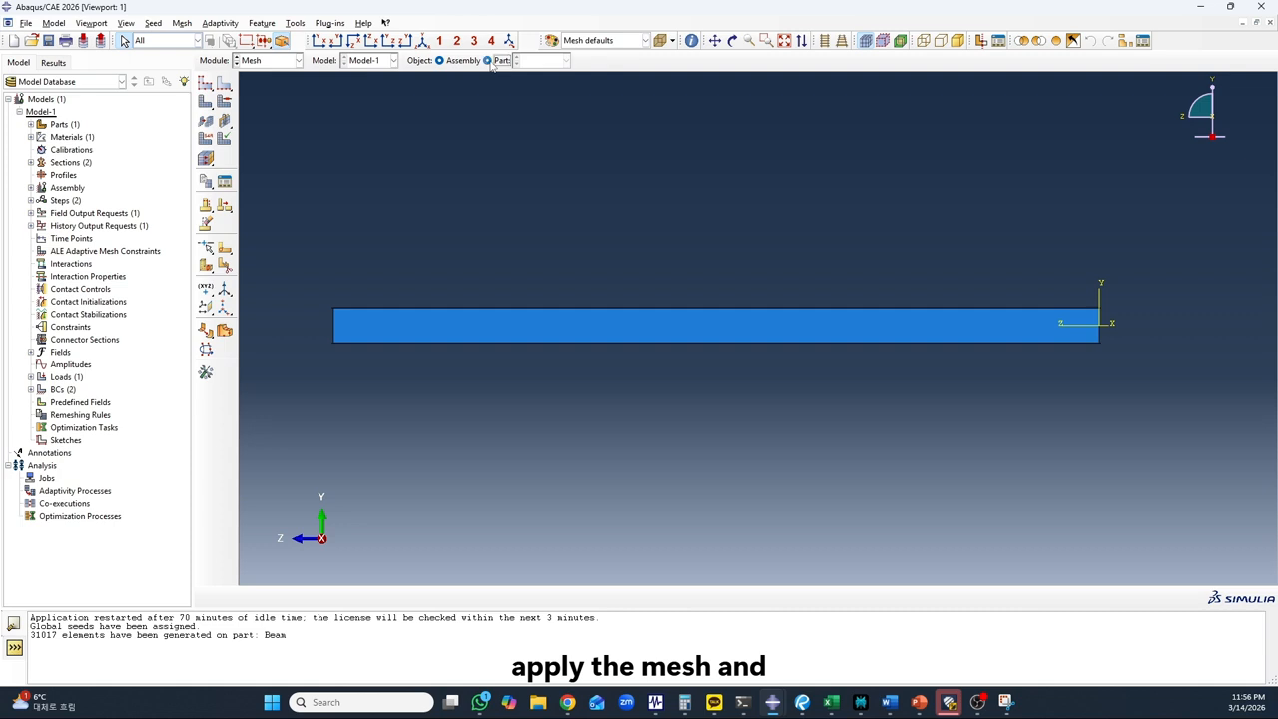
{"action": "scroll", "coordinate": [392, 445], "scroll_direction": "up", "scroll_amount": 6}
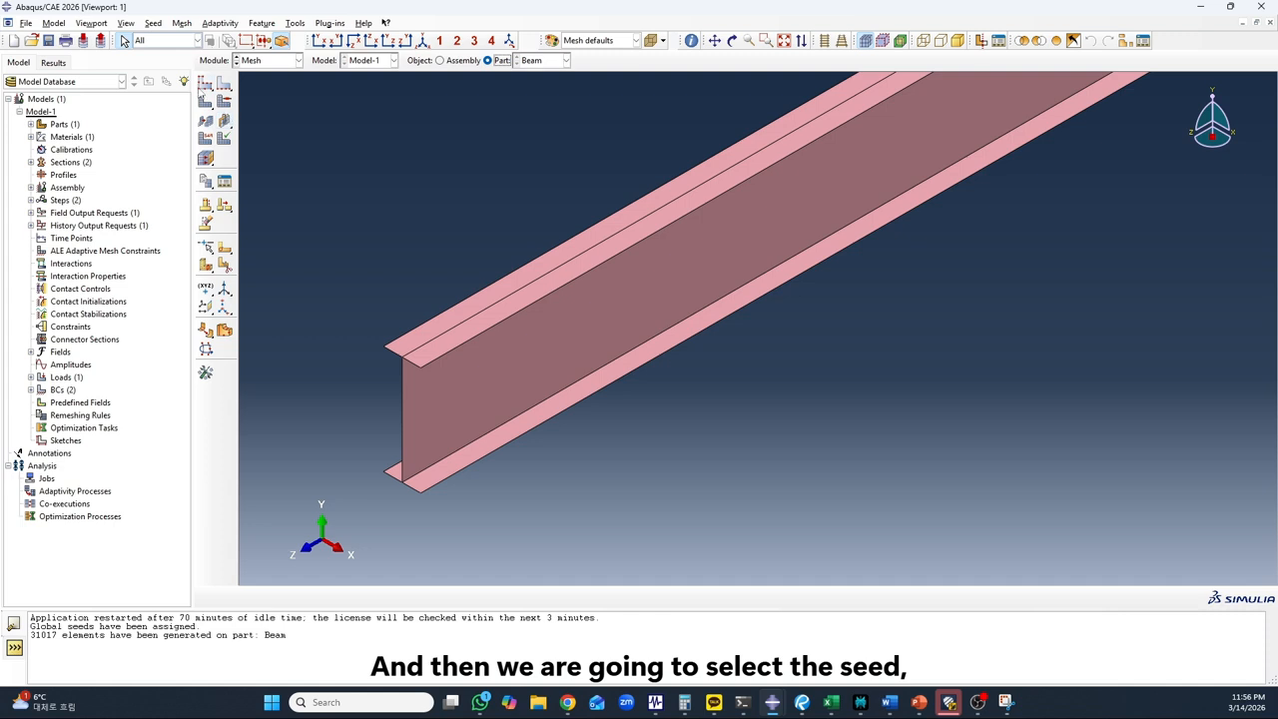
Seed the part Beam with an approximate global size of 30, keeping curvature control on at a maximum deviation factor of 0.1
{"action": "left_click", "coordinate": [204, 85]}
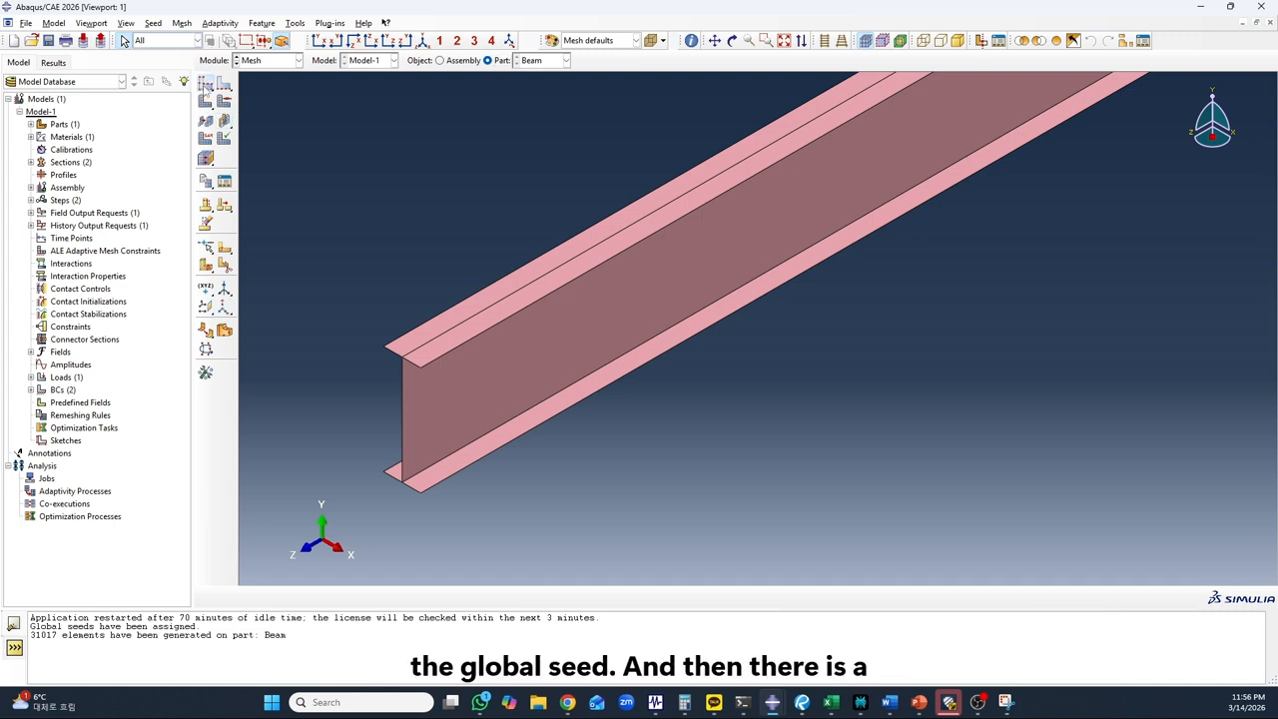
{"action": "left_click_drag", "start_coordinate": [384, 229], "coordinate": [630, 272]}
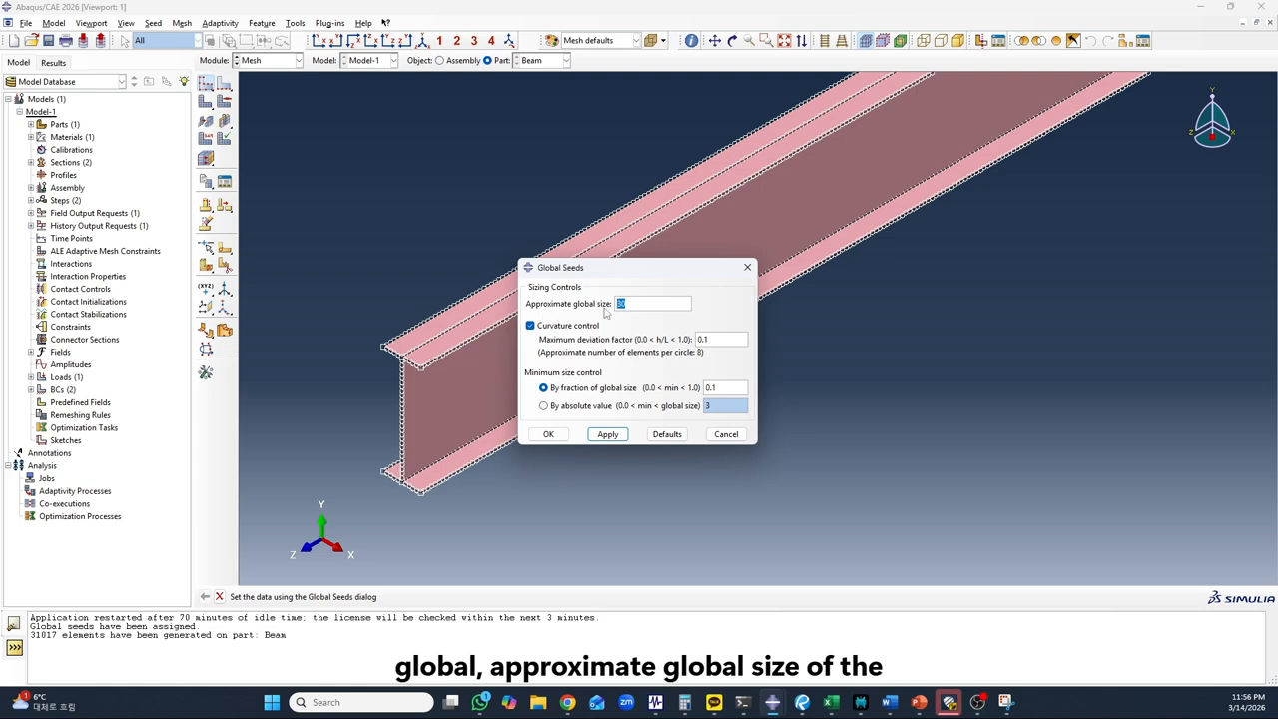
{"action": "left_click_drag", "start_coordinate": [648, 272], "coordinate": [675, 346]}
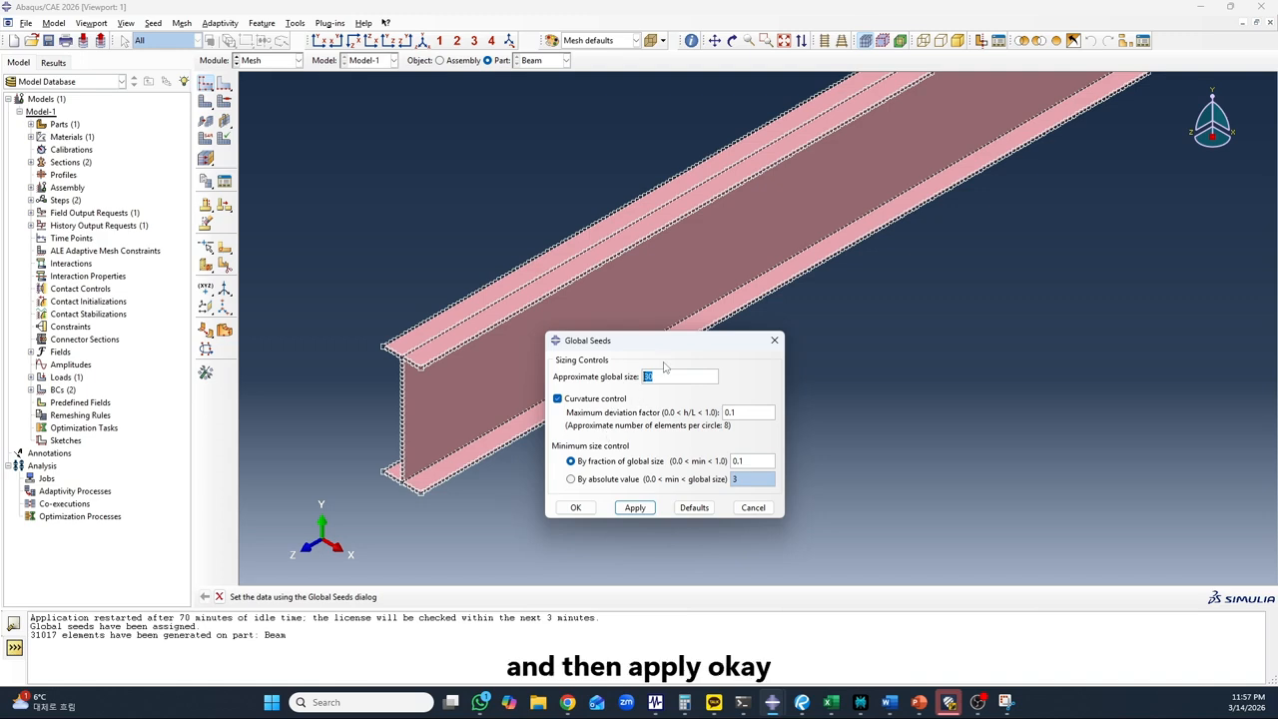
{"action": "left_click", "coordinate": [633, 509]}
{"action": "left_click", "coordinate": [577, 506]}
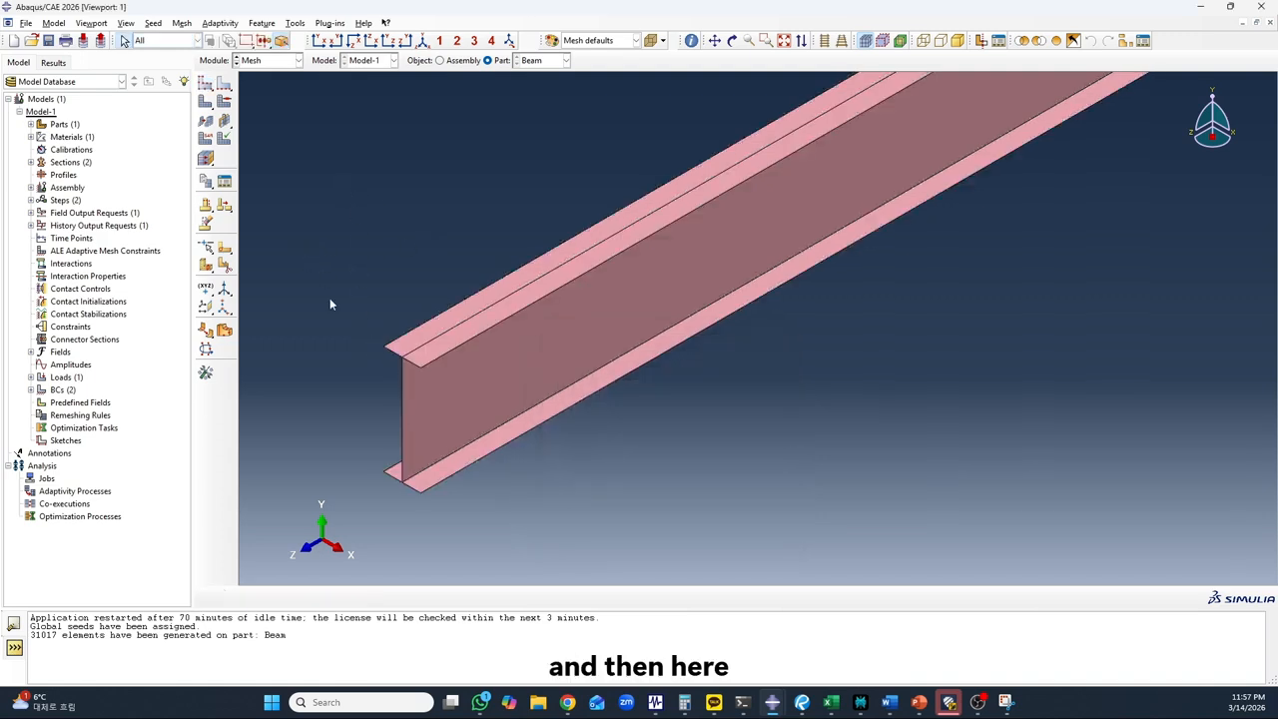
Assign the whole beam the S4R element type: Standard library, linear order, Shell family, with reduced integration
{"action": "scroll", "coordinate": [329, 298], "scroll_direction": "down", "scroll_amount": 6}
{"action": "scroll", "coordinate": [449, 425], "scroll_direction": "down", "scroll_amount": 3}
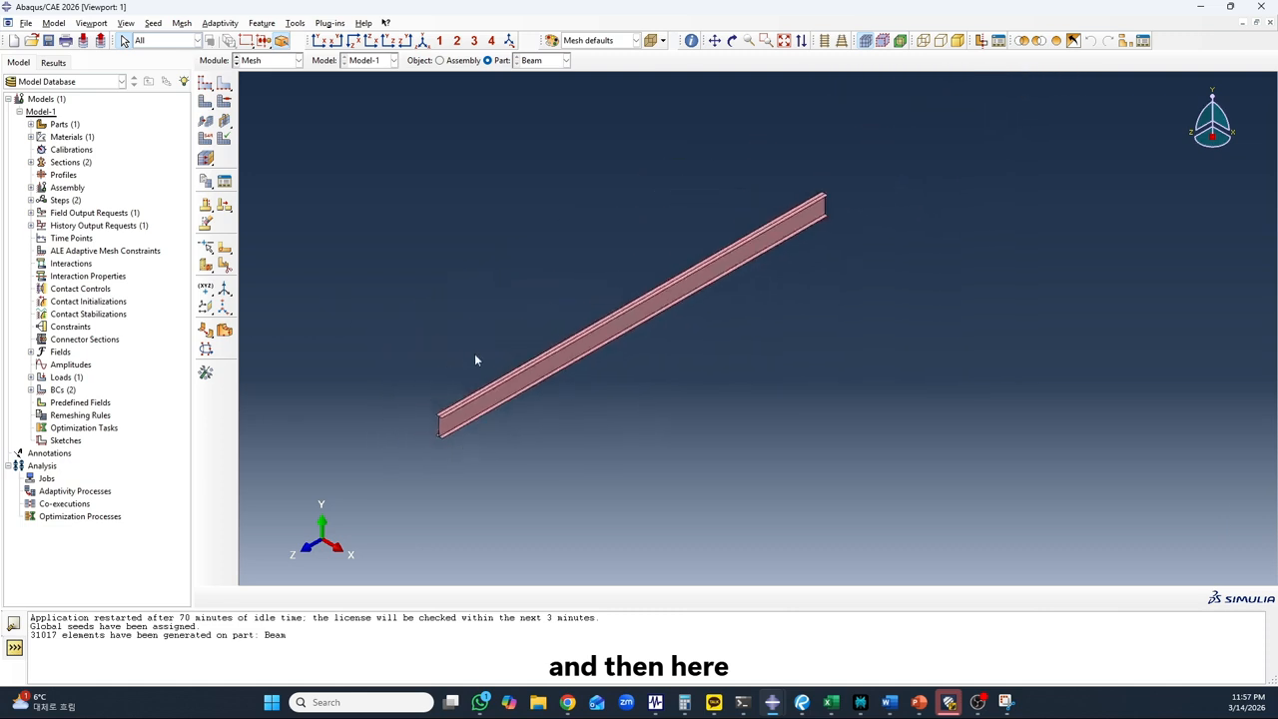
{"action": "scroll", "coordinate": [475, 354], "scroll_direction": "up", "scroll_amount": 2}
{"action": "left_click", "coordinate": [206, 156]}
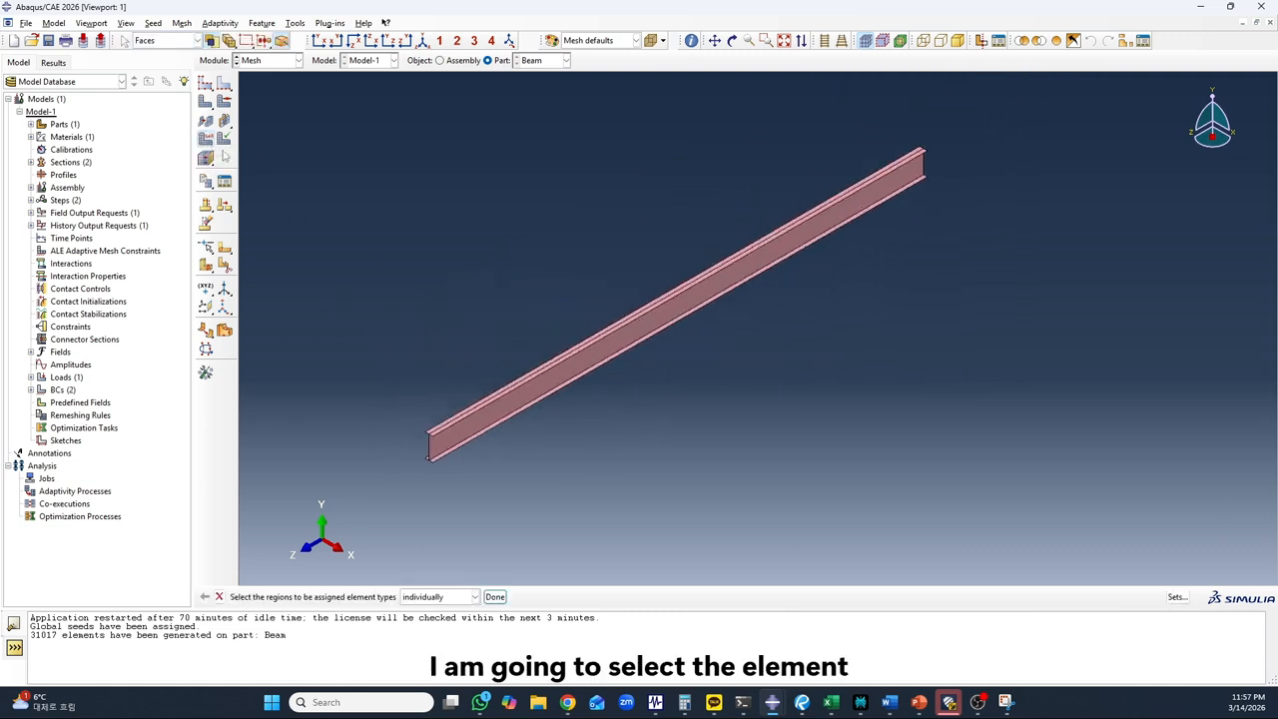
{"action": "scroll", "coordinate": [429, 417], "scroll_direction": "down", "scroll_amount": 1}
{"action": "left_click_drag", "start_coordinate": [359, 150], "coordinate": [913, 468]}
{"action": "left_click", "coordinate": [494, 596]}
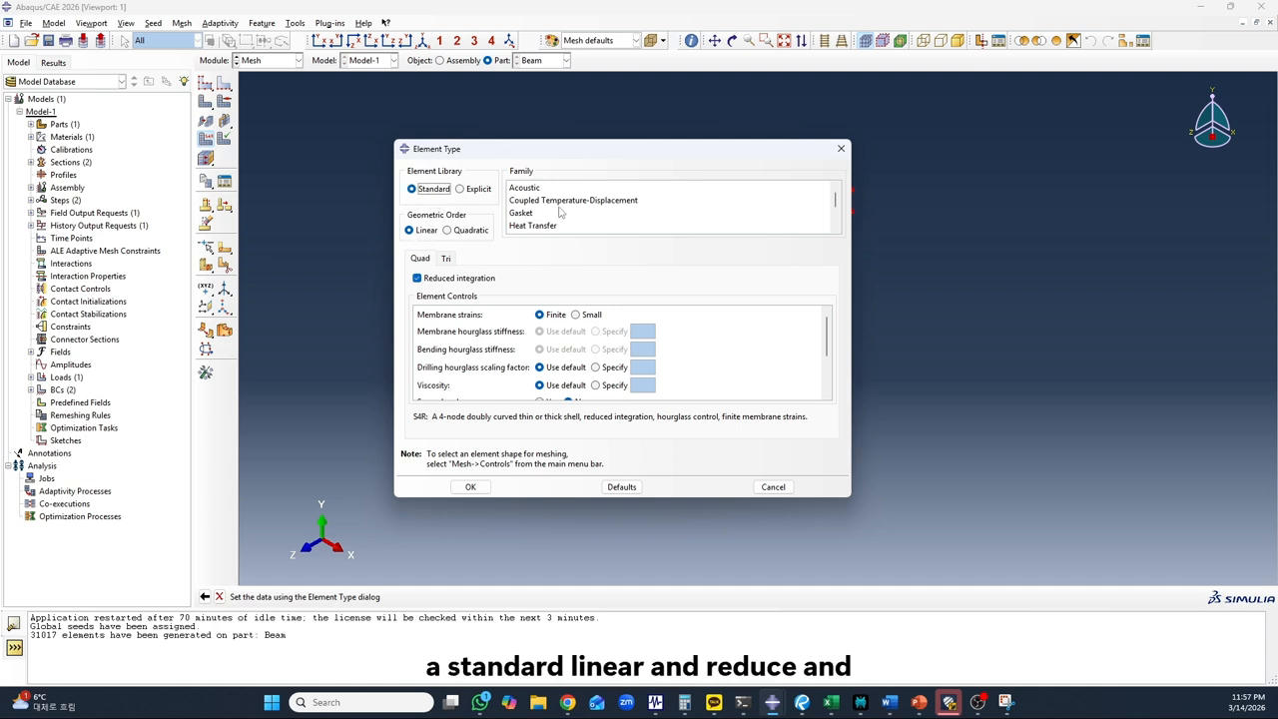
{"action": "scroll", "coordinate": [564, 204], "scroll_direction": "down", "scroll_amount": 3}
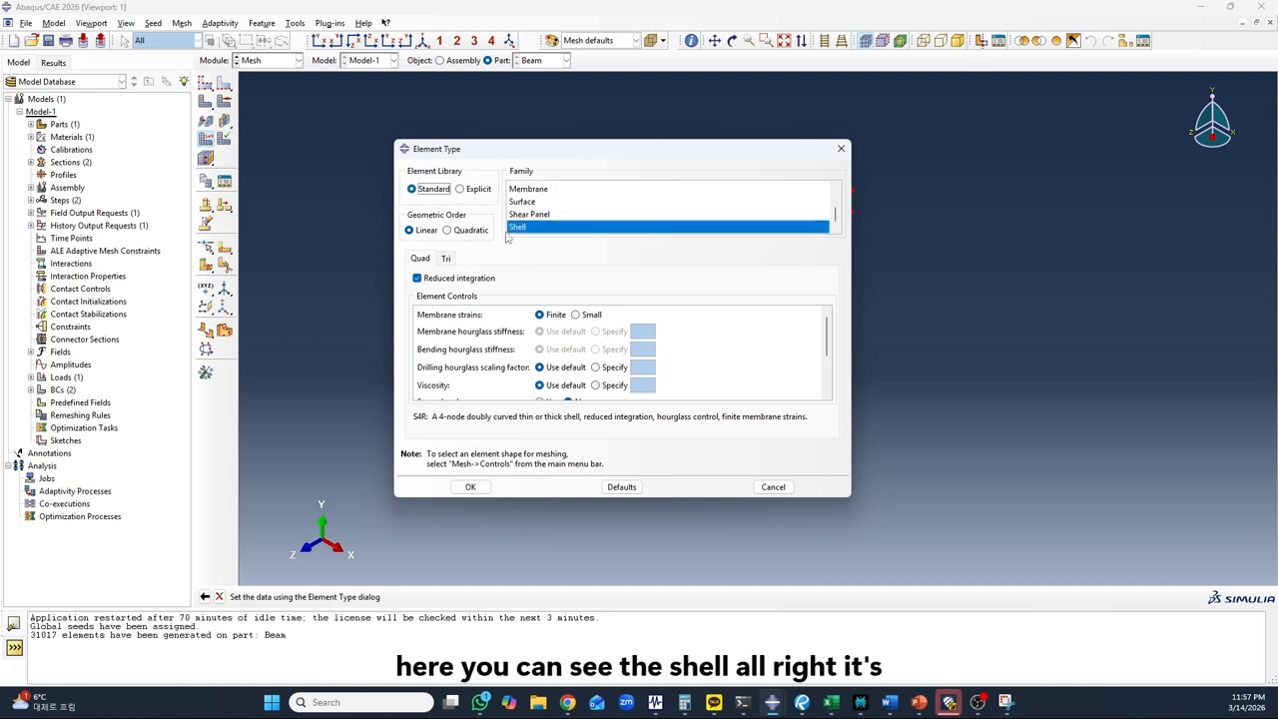
{"action": "left_click", "coordinate": [523, 228]}
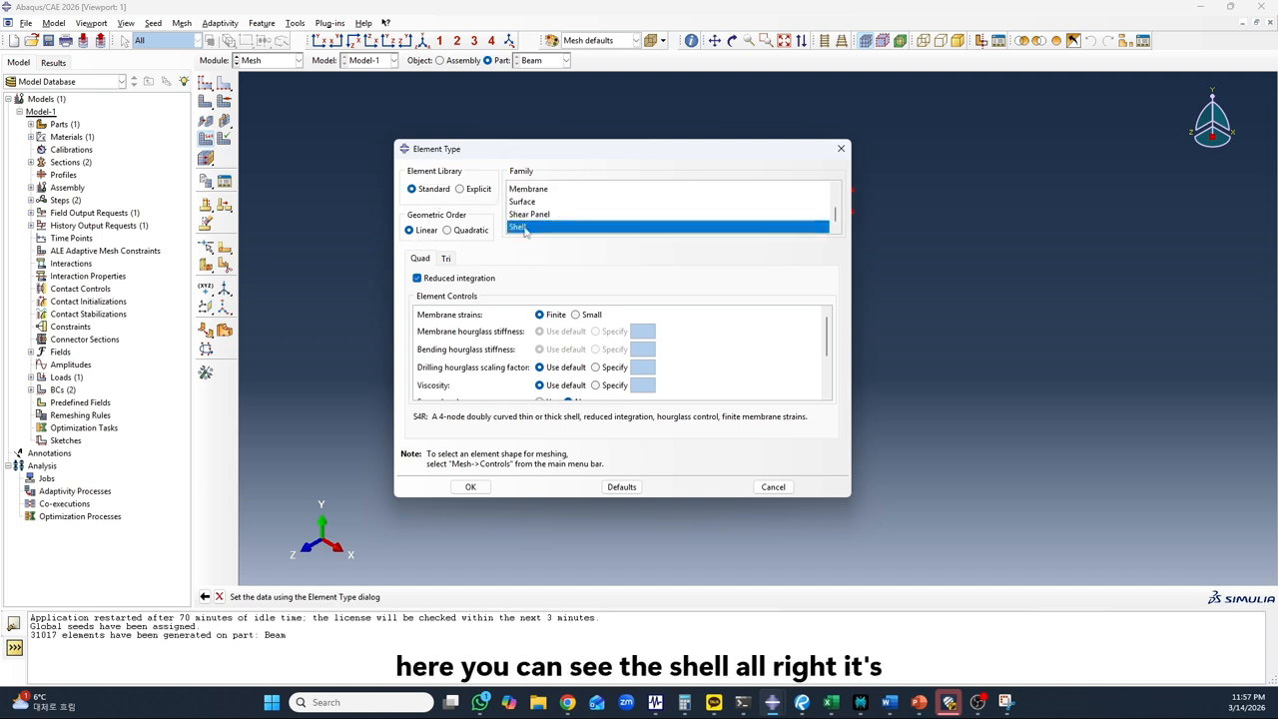
{"action": "left_click", "coordinate": [470, 486]}
{"action": "left_click", "coordinate": [496, 596]}
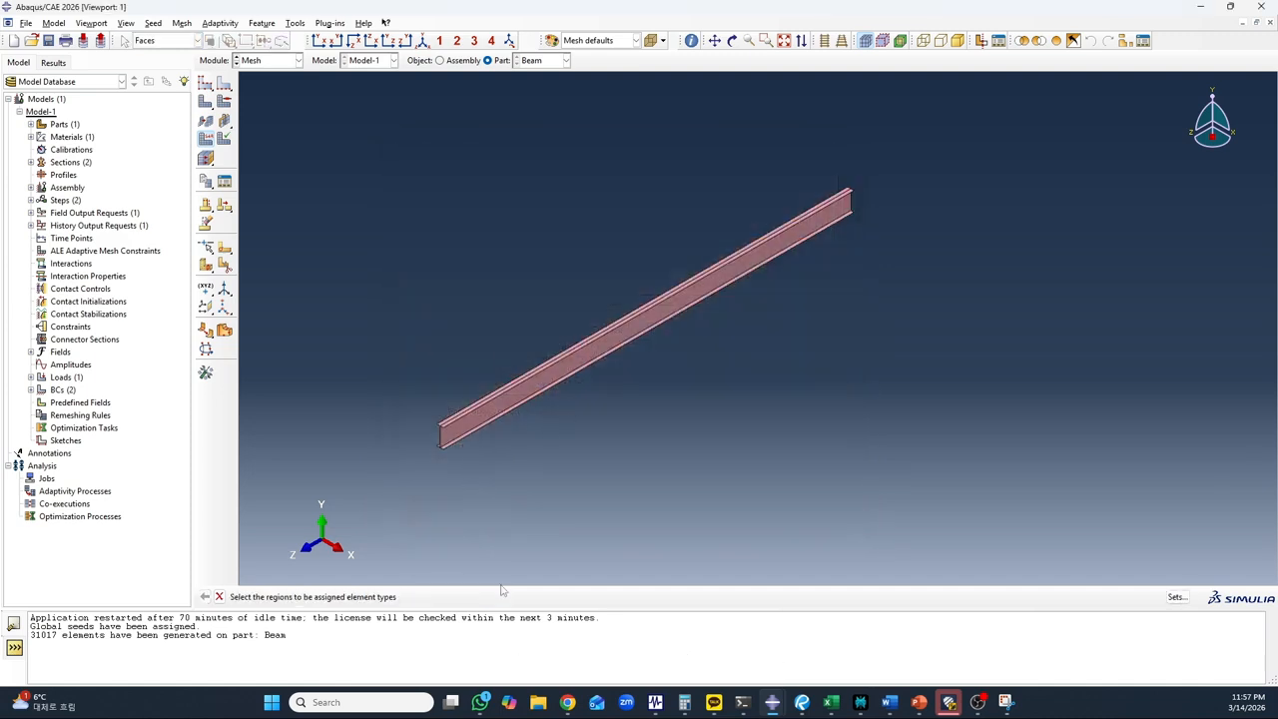
Generate the mesh on the part Beam and check the elements at the beam end
{"action": "scroll", "coordinate": [517, 321], "scroll_direction": "up", "scroll_amount": 1}
{"action": "scroll", "coordinate": [518, 323], "scroll_direction": "down", "scroll_amount": 2}
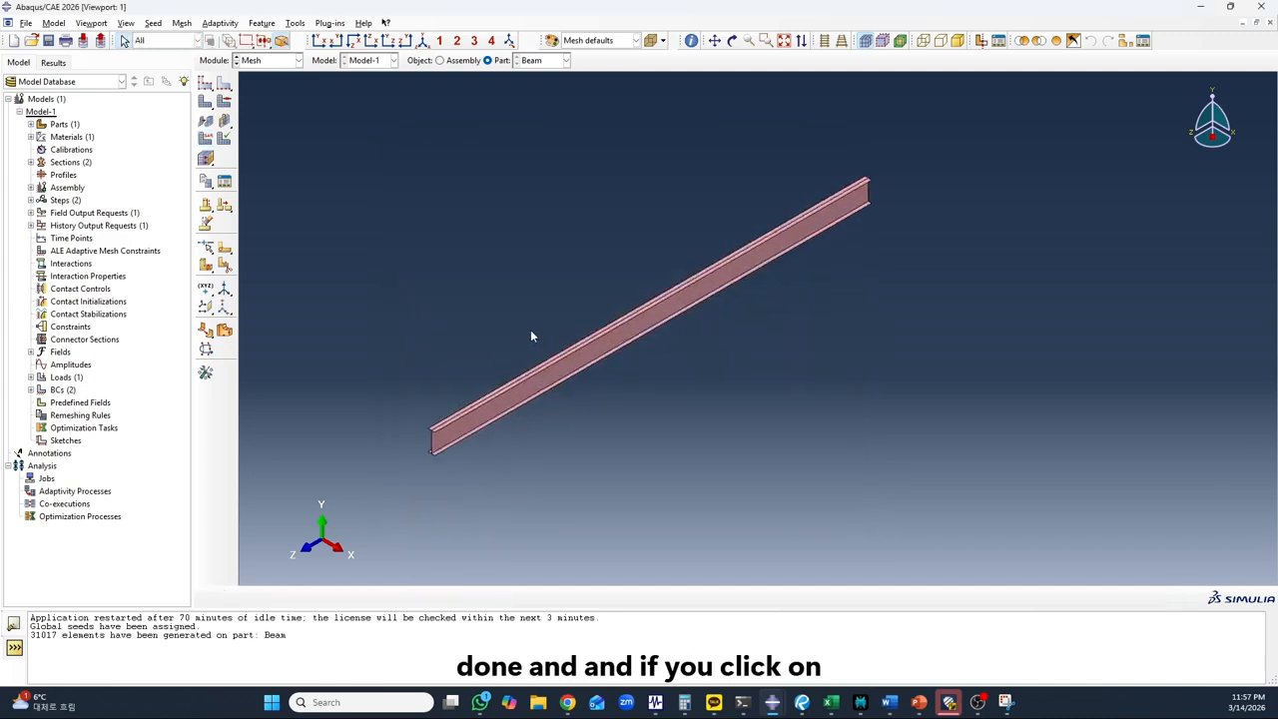
{"action": "left_click", "coordinate": [205, 101]}
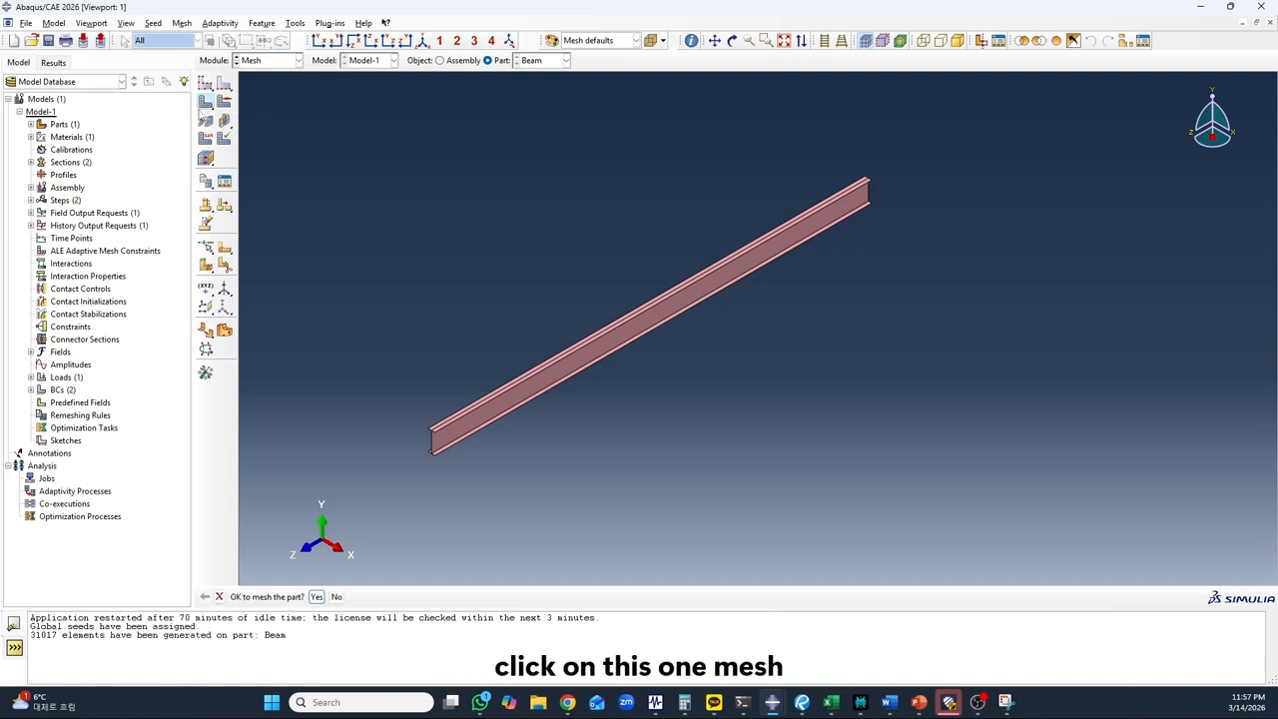
{"action": "left_click", "coordinate": [317, 596]}
{"action": "scroll", "coordinate": [463, 417], "scroll_direction": "up", "scroll_amount": 2}
{"action": "scroll", "coordinate": [406, 440], "scroll_direction": "up", "scroll_amount": 8}
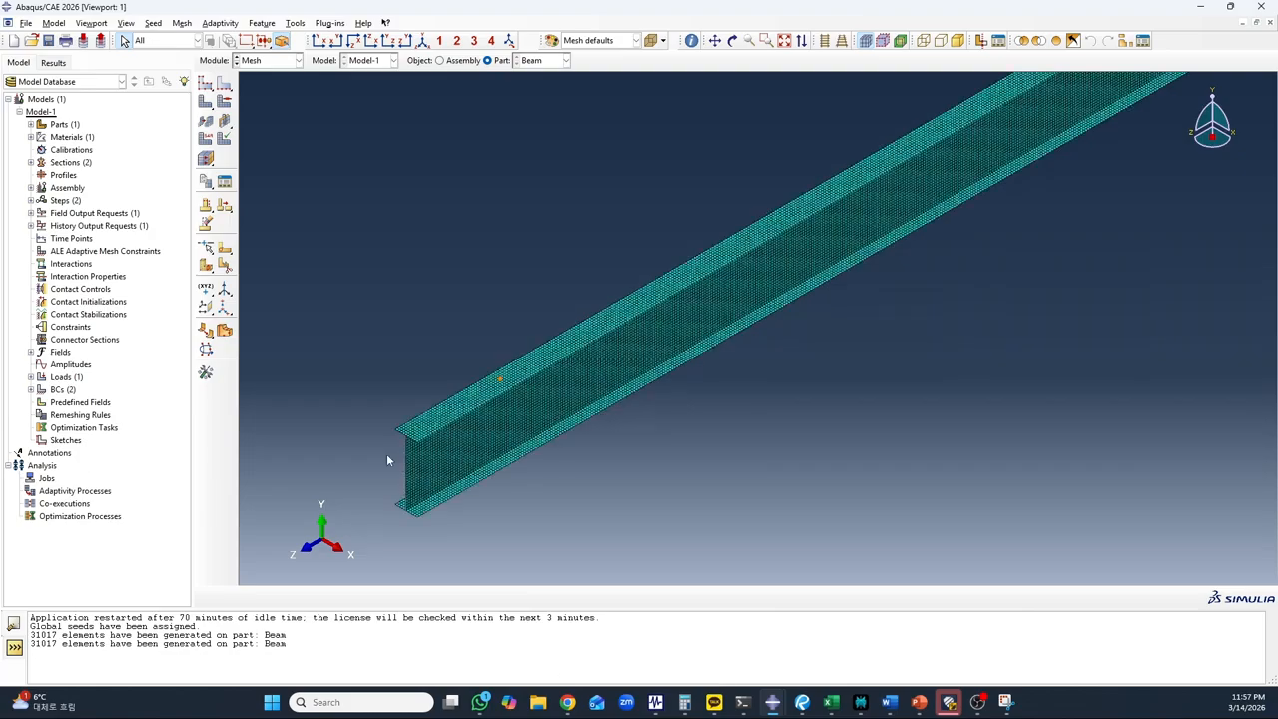
{"action": "scroll", "coordinate": [450, 389], "scroll_direction": "down", "scroll_amount": 4}
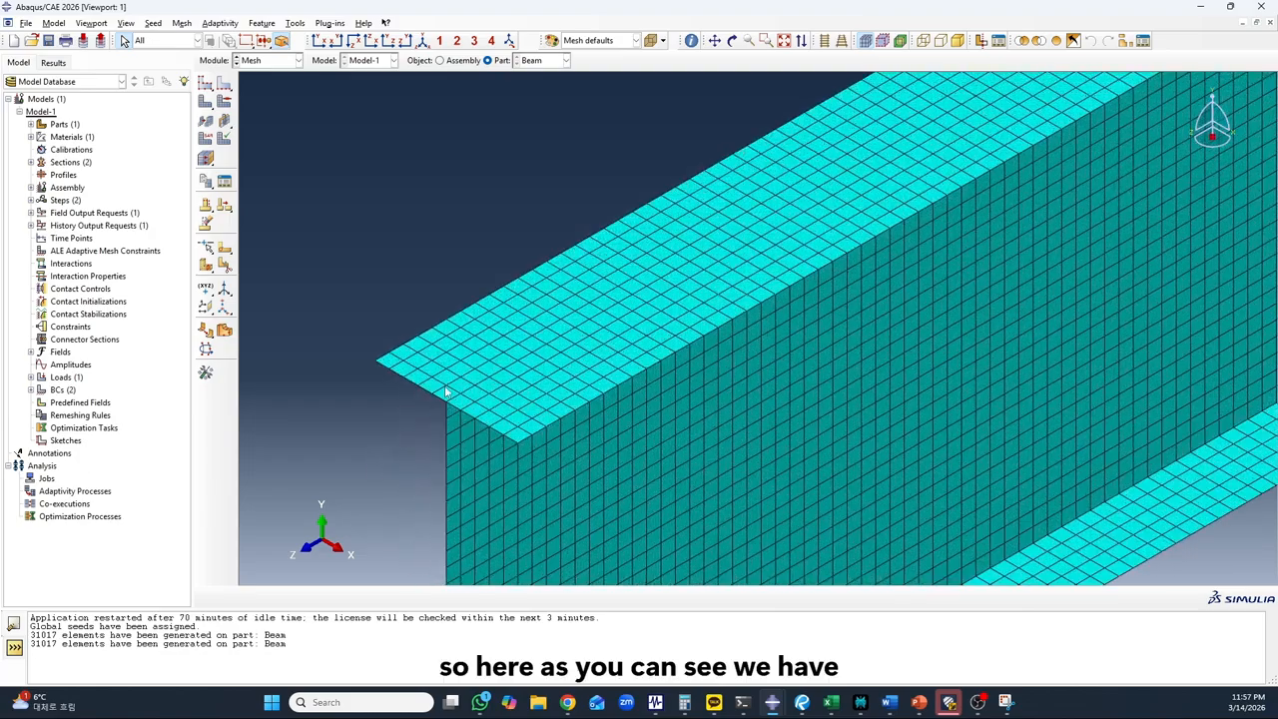
{"action": "scroll", "coordinate": [457, 379], "scroll_direction": "down", "scroll_amount": 5}
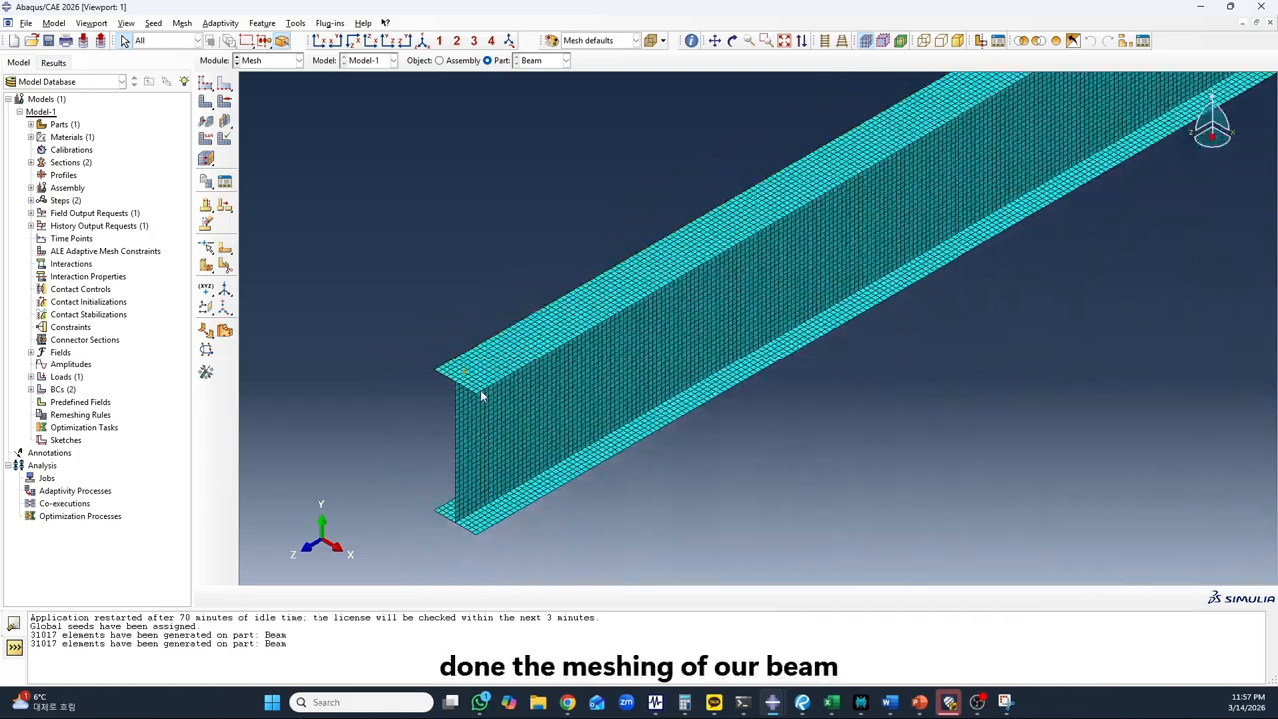
{"action": "scroll", "coordinate": [450, 410], "scroll_direction": "down", "scroll_amount": 6}
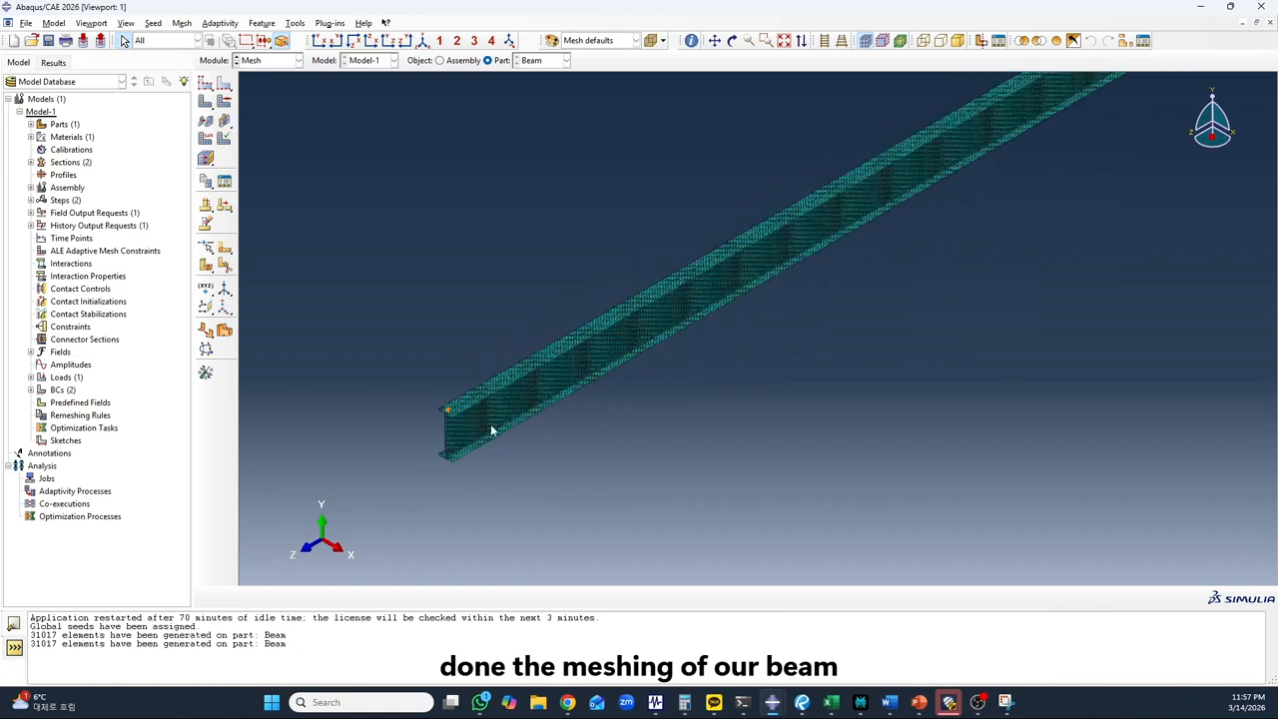
{"action": "scroll", "coordinate": [435, 466], "scroll_direction": "up", "scroll_amount": 8}
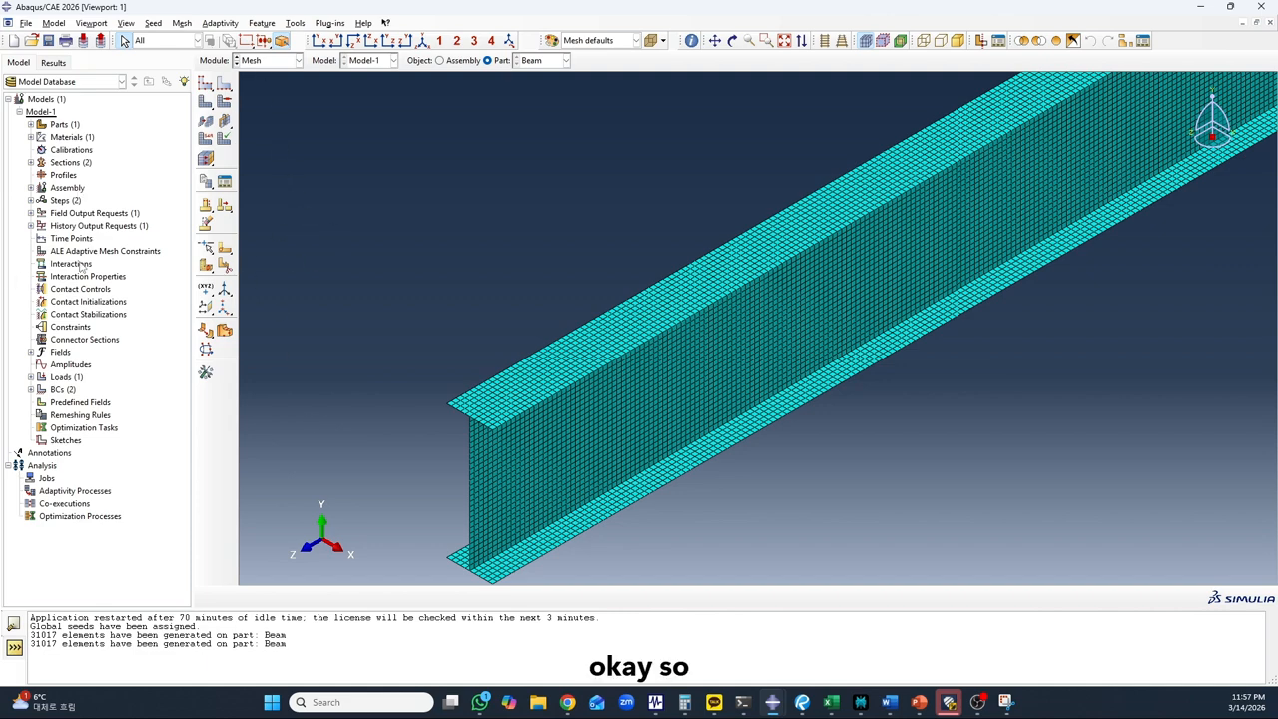
In the Job module, create a full-analysis job named Job-1-Static-Analysis from Model-1 that runs in the background immediately
{"action": "left_click", "coordinate": [257, 61]}
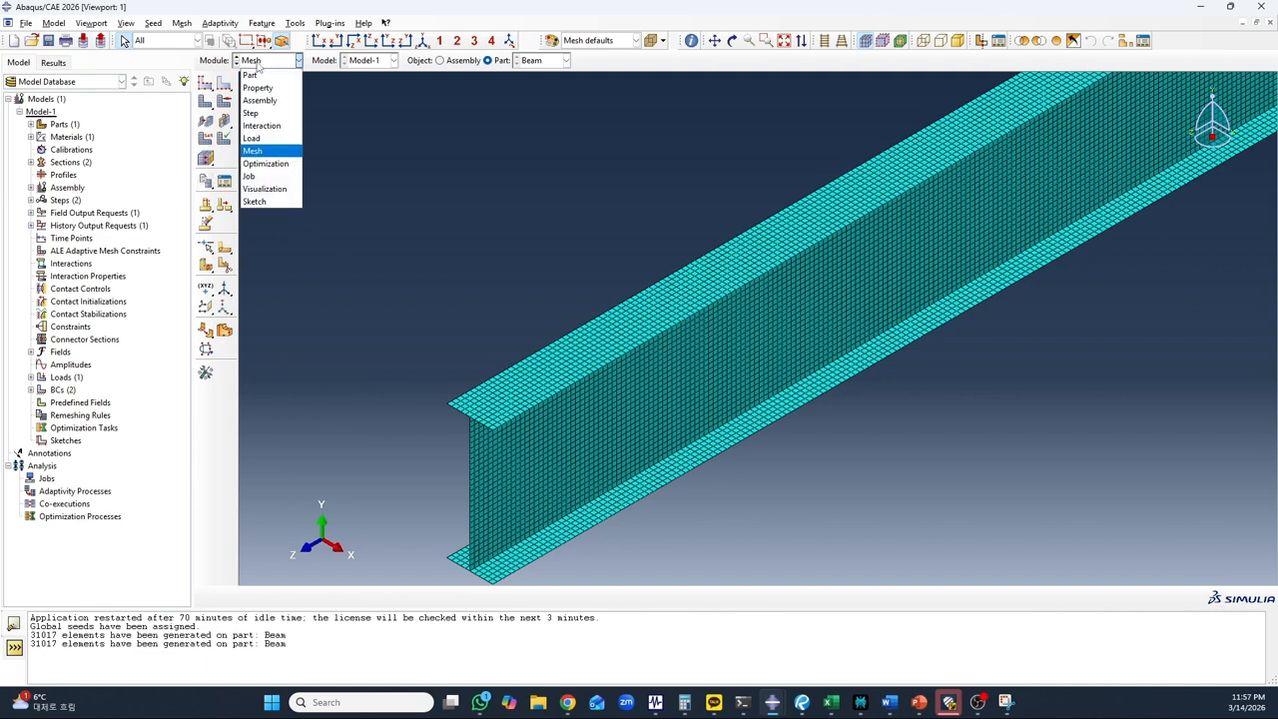
{"action": "left_click", "coordinate": [262, 175]}
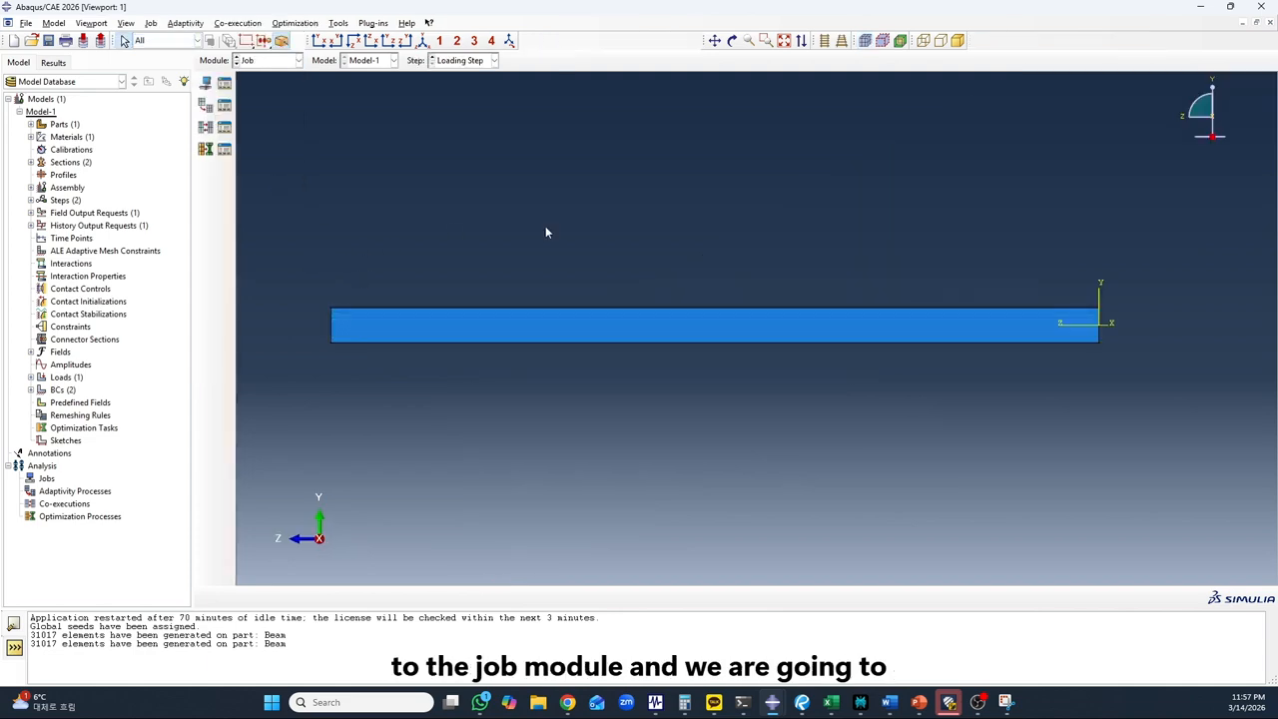
{"action": "scroll", "coordinate": [677, 292], "scroll_direction": "down", "scroll_amount": 1}
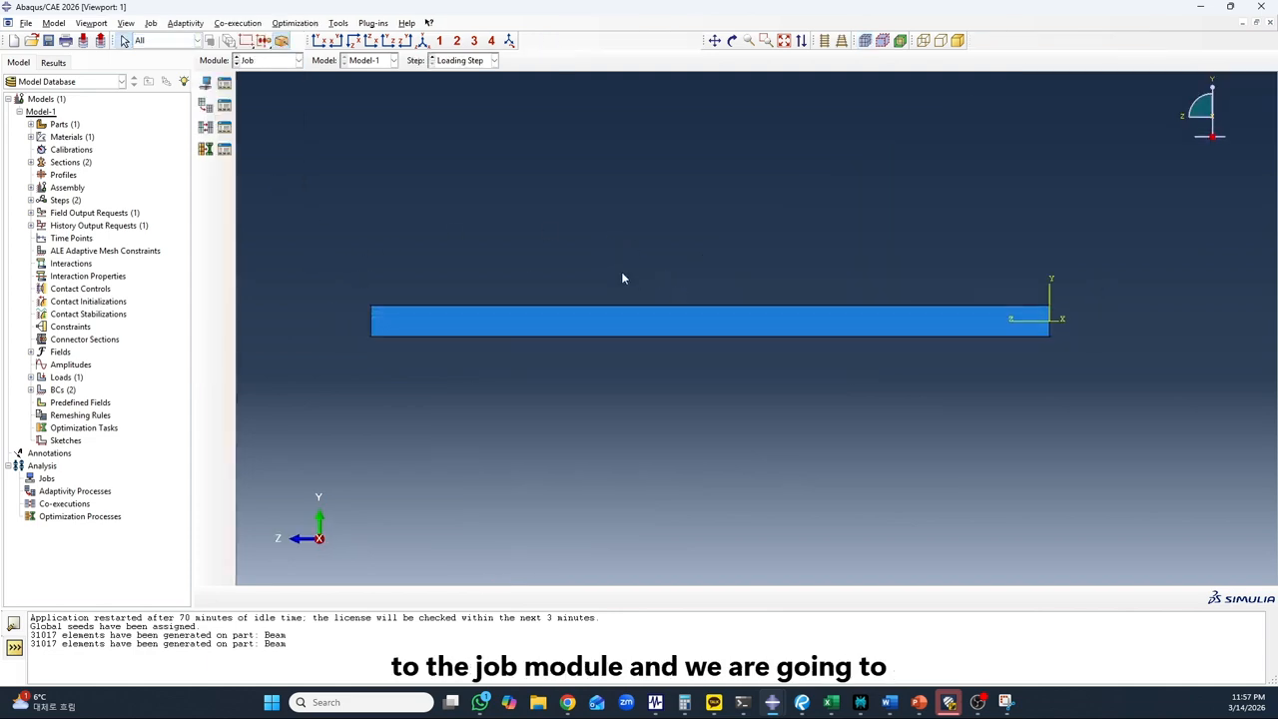
{"action": "left_click", "coordinate": [207, 85]}
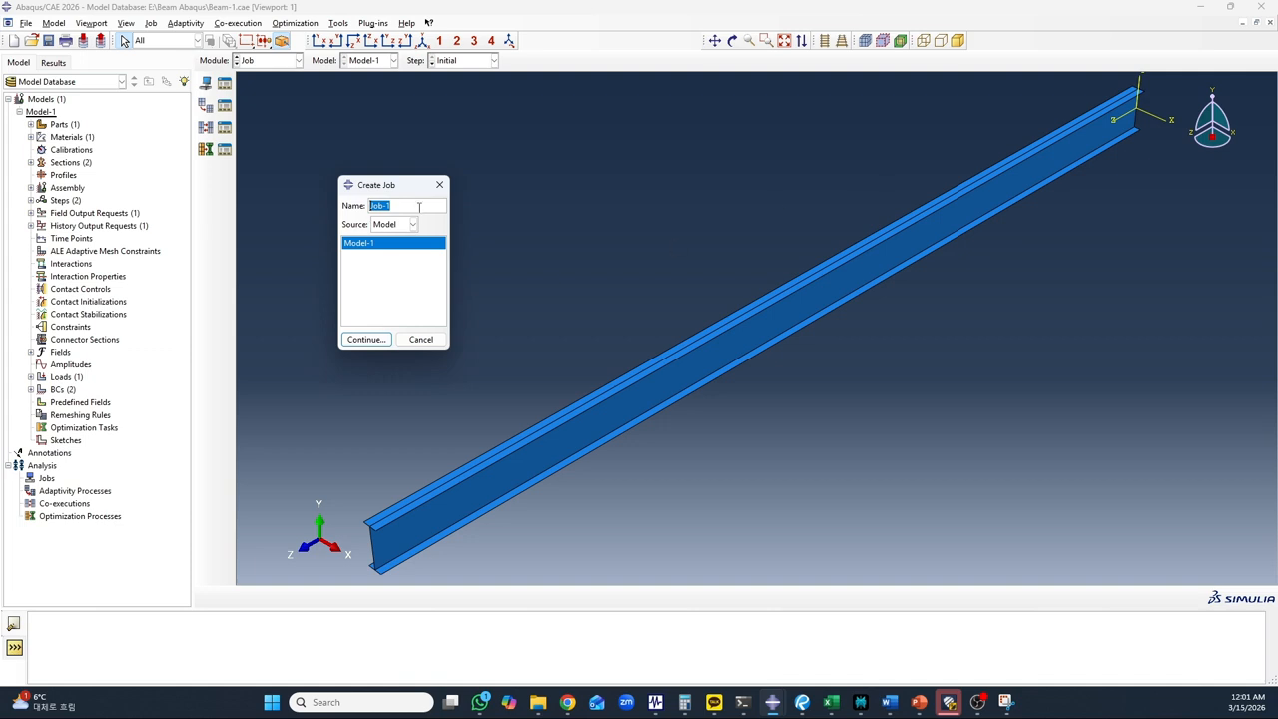
{"action": "left_click", "coordinate": [418, 206]}
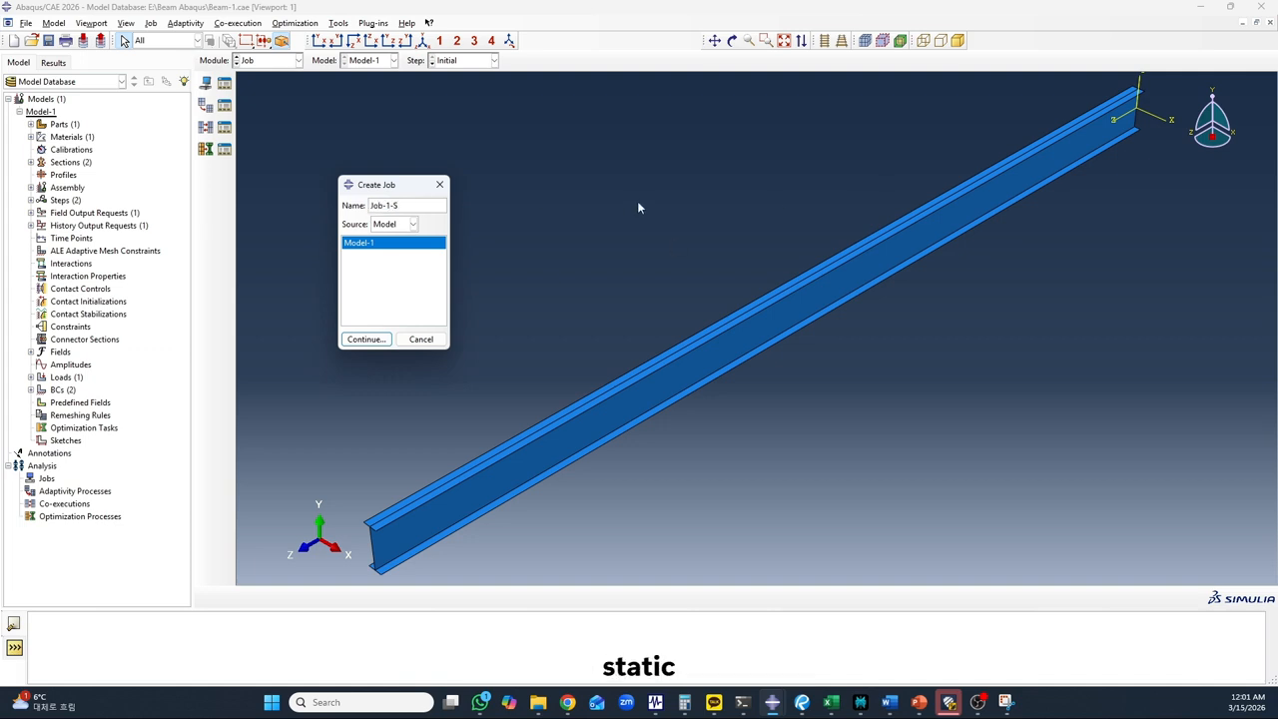
{"action": "type", "text": "-Static"}
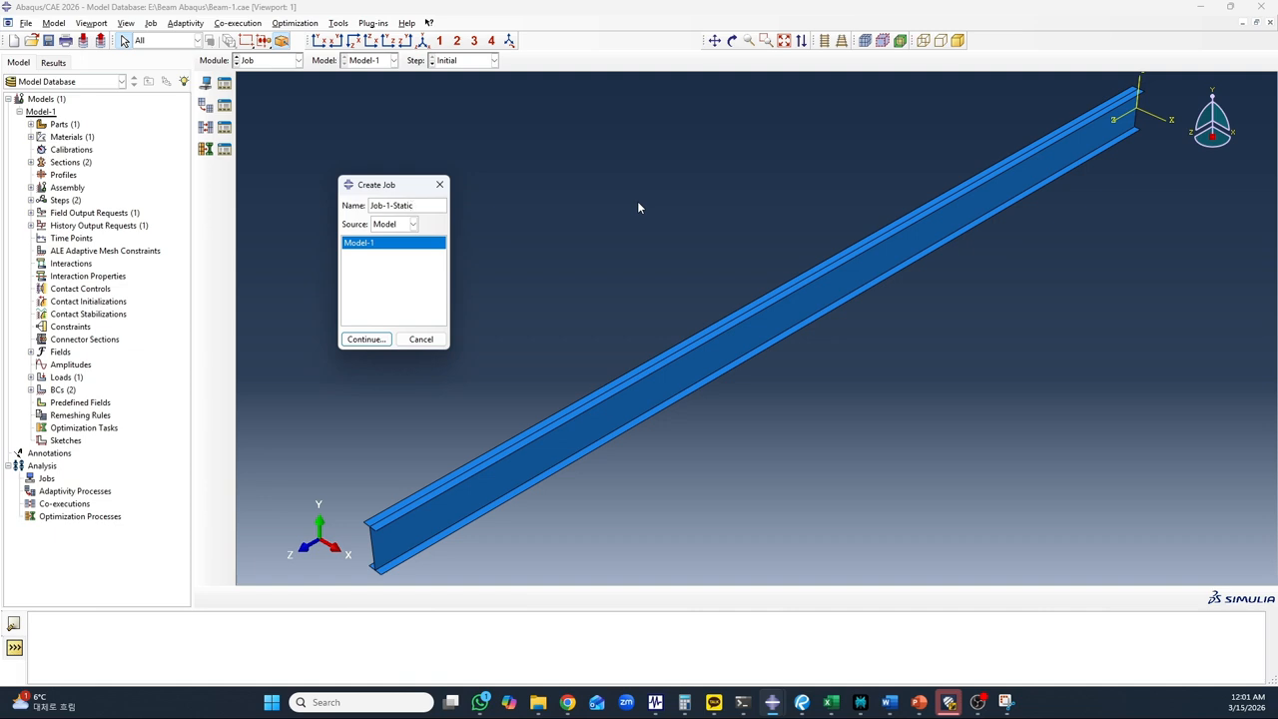
{"action": "type", "text": "-Analysis"}
{"action": "left_click", "coordinate": [352, 342]}
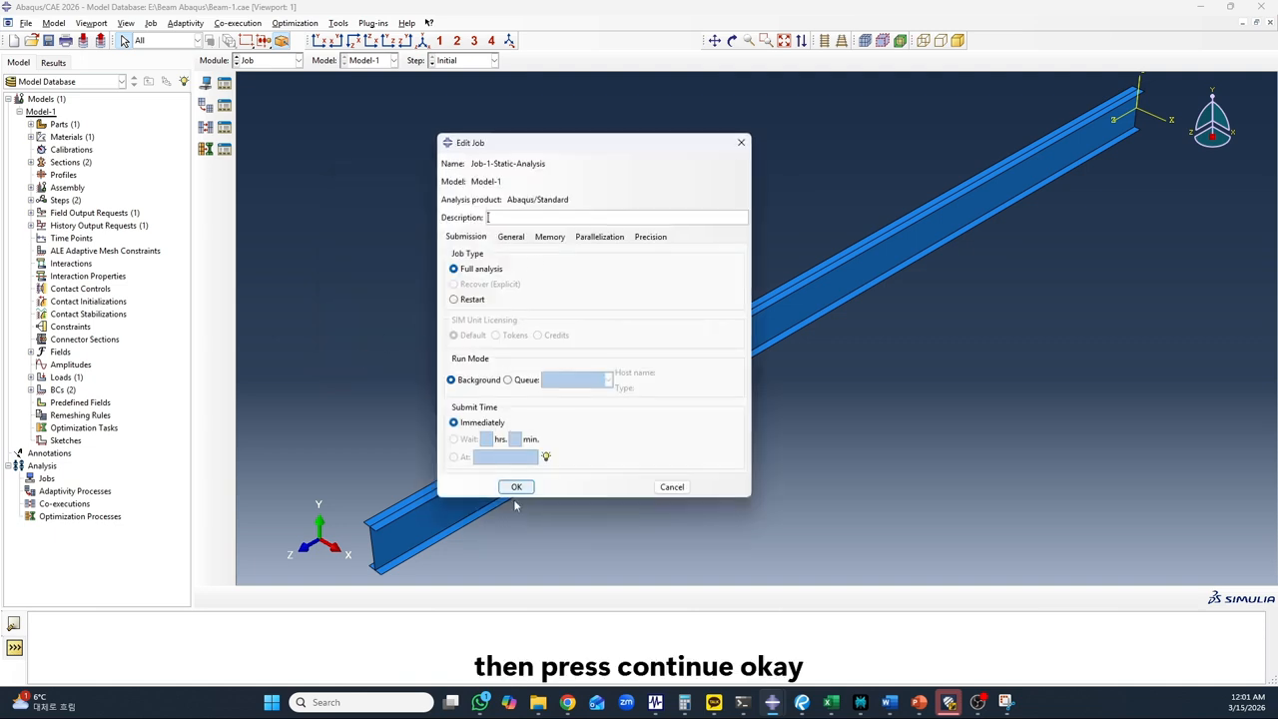
{"action": "left_click", "coordinate": [516, 487]}
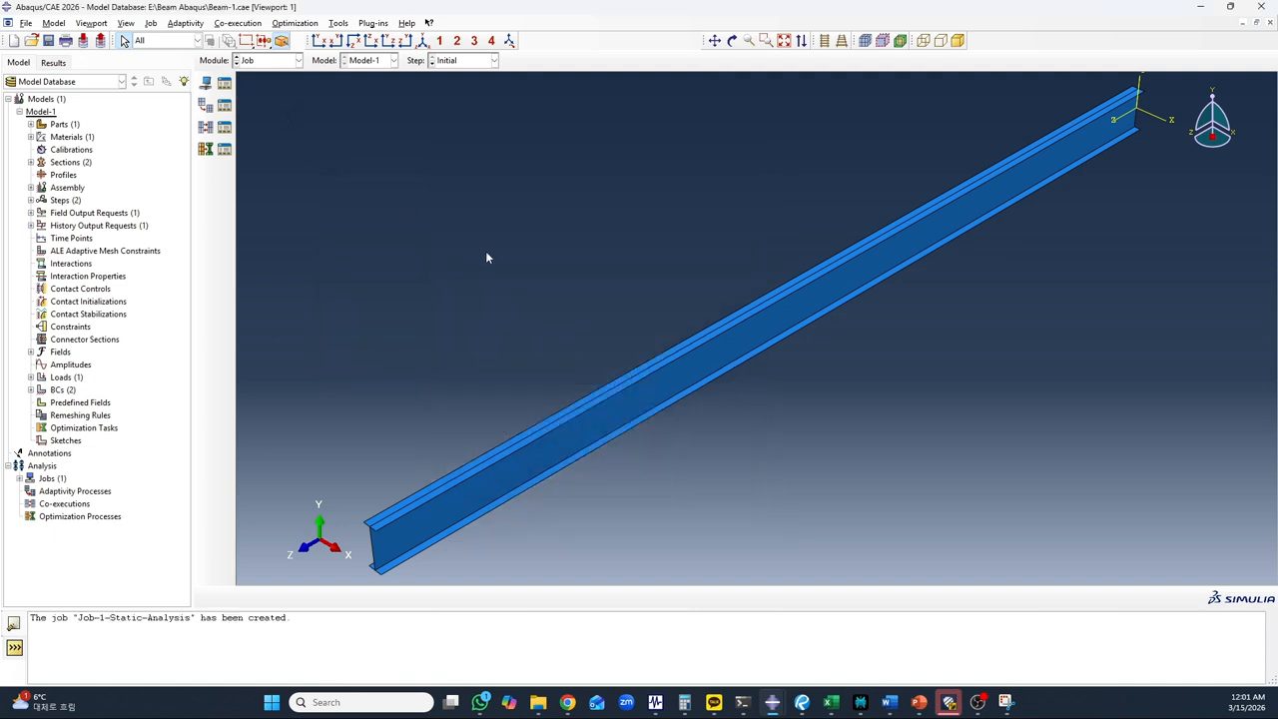
Widen the name column in the Job Manager and submit Job-1-Static-Analysis for analysis
{"action": "left_click", "coordinate": [225, 84]}
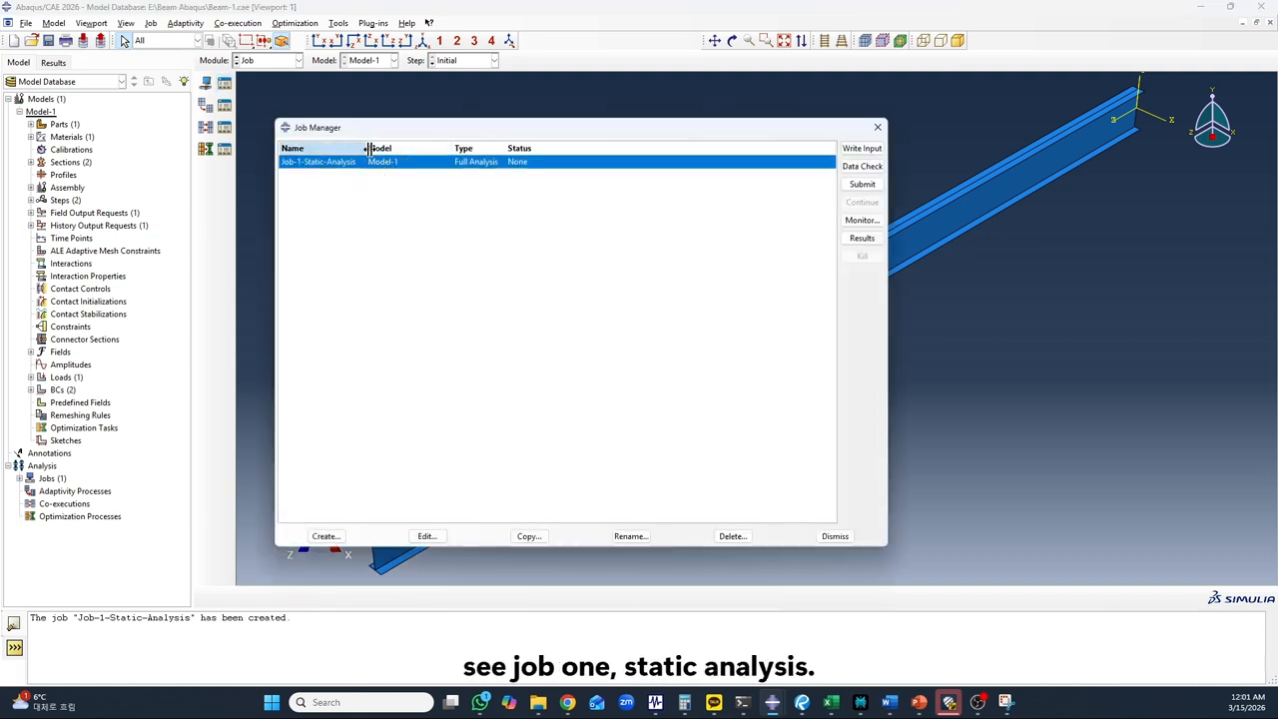
{"action": "left_click_drag", "start_coordinate": [365, 152], "coordinate": [423, 152]}
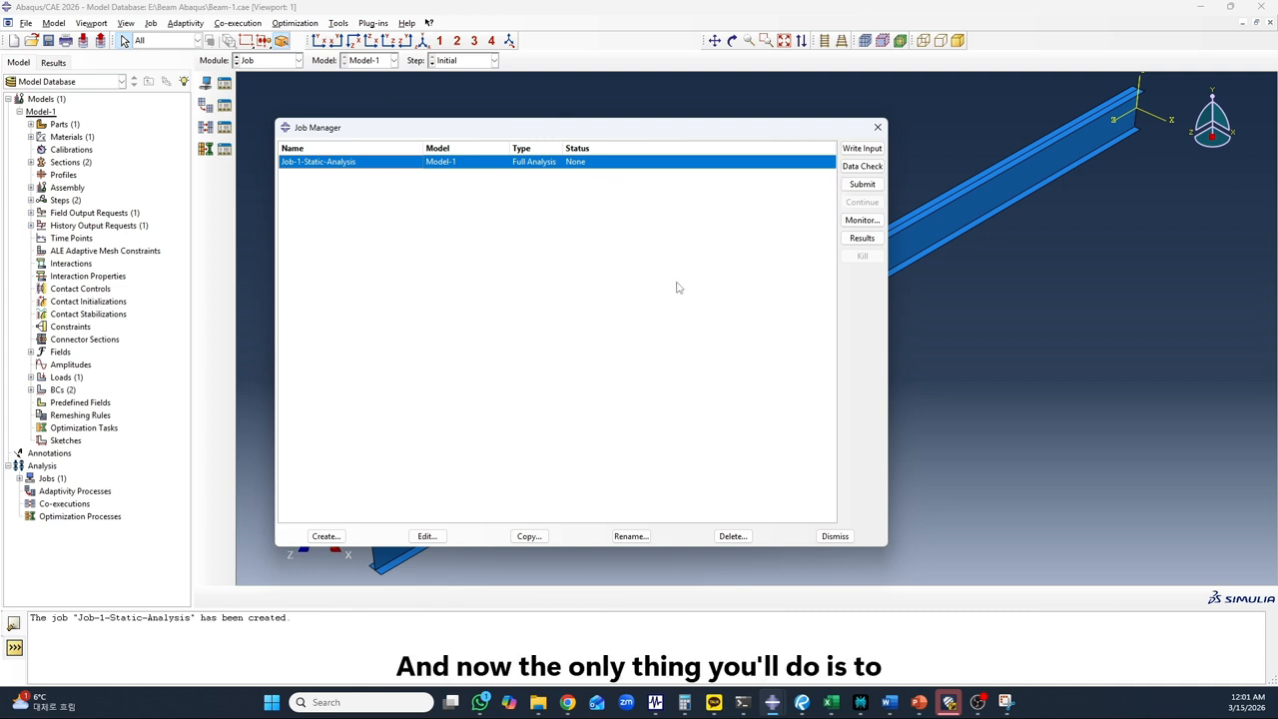
{"action": "left_click", "coordinate": [859, 187]}
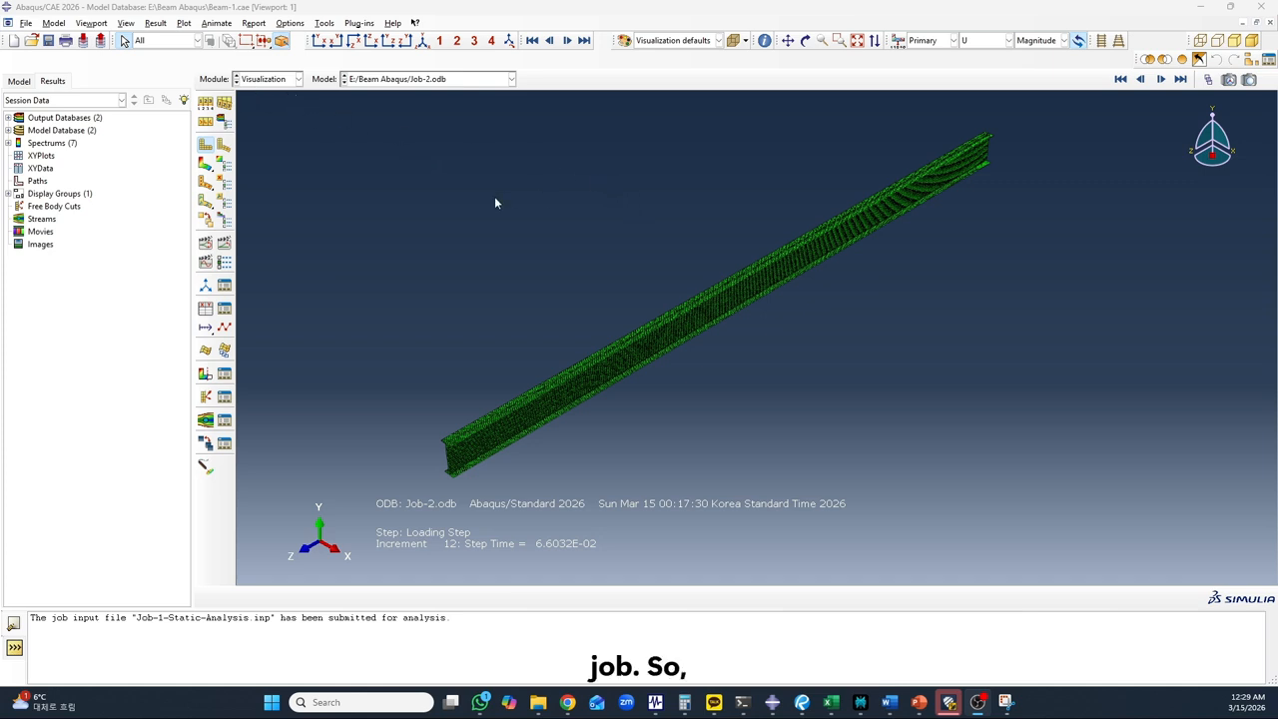
Plot the displacement magnitude (U) contours on the deformed beam from Job-2.odb
{"action": "scroll", "coordinate": [529, 226], "scroll_direction": "down", "scroll_amount": 2}
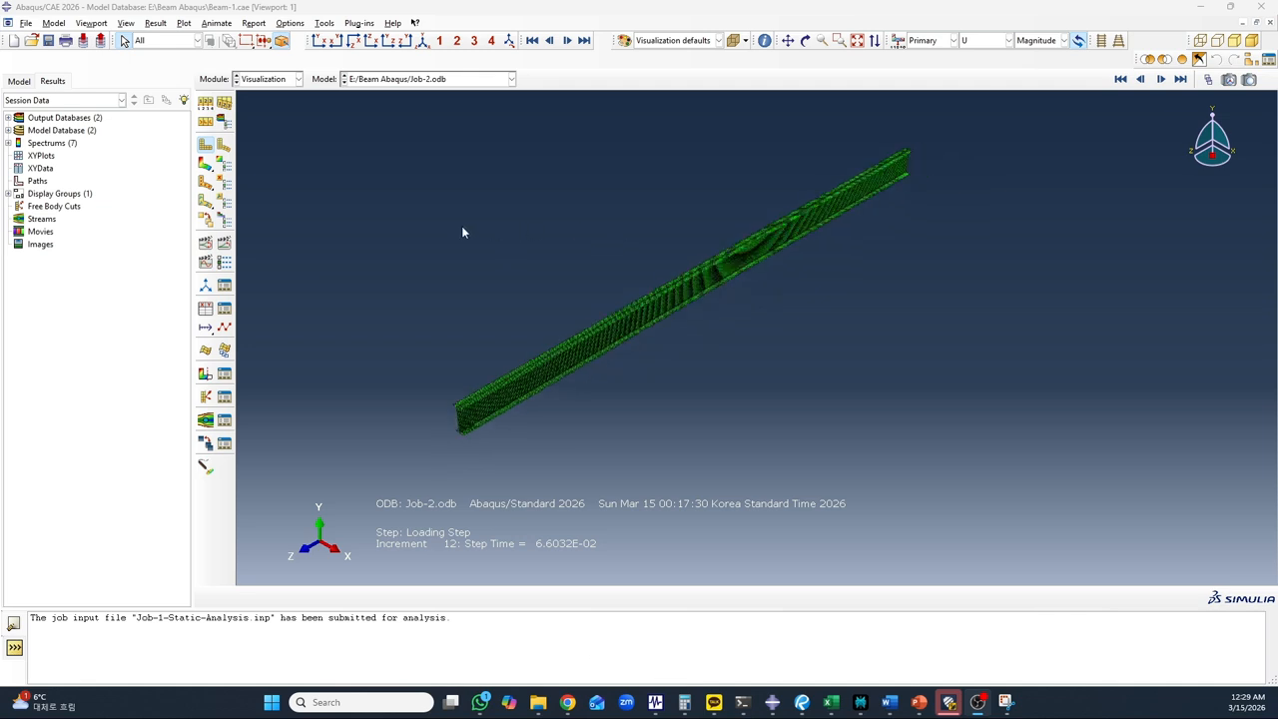
{"action": "scroll", "coordinate": [459, 226], "scroll_direction": "up", "scroll_amount": 1}
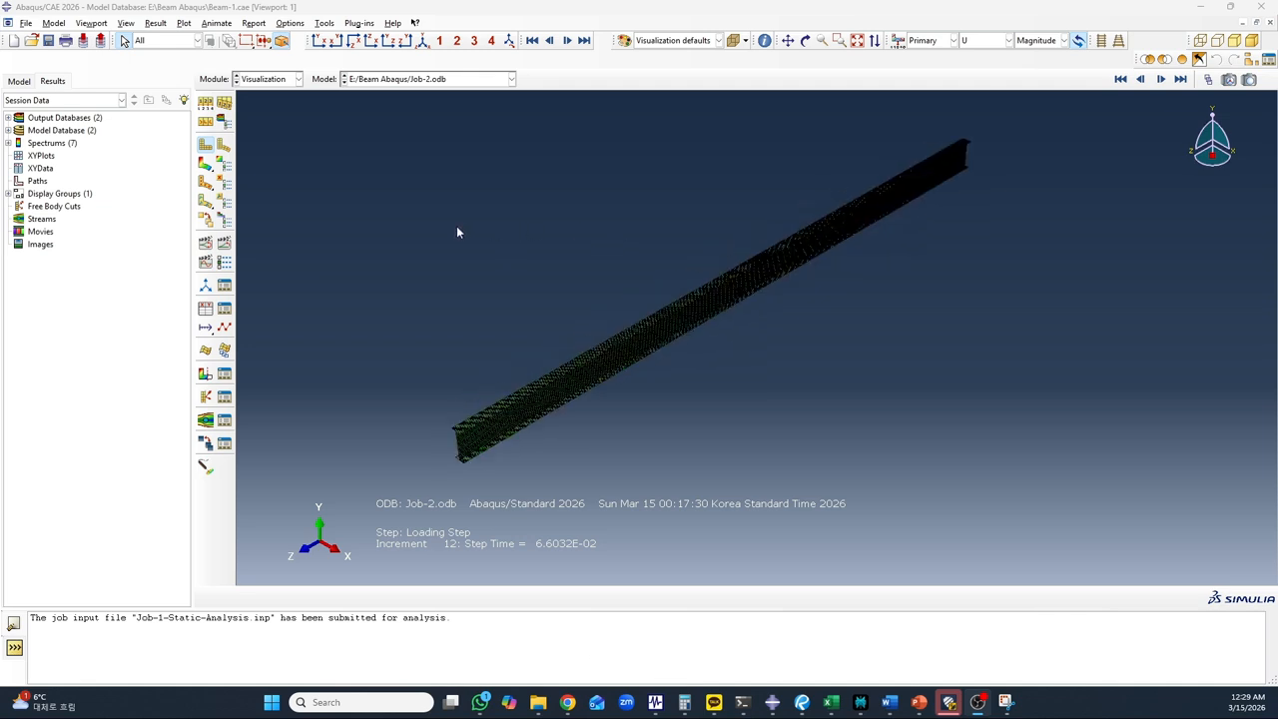
{"action": "left_click", "coordinate": [207, 165]}
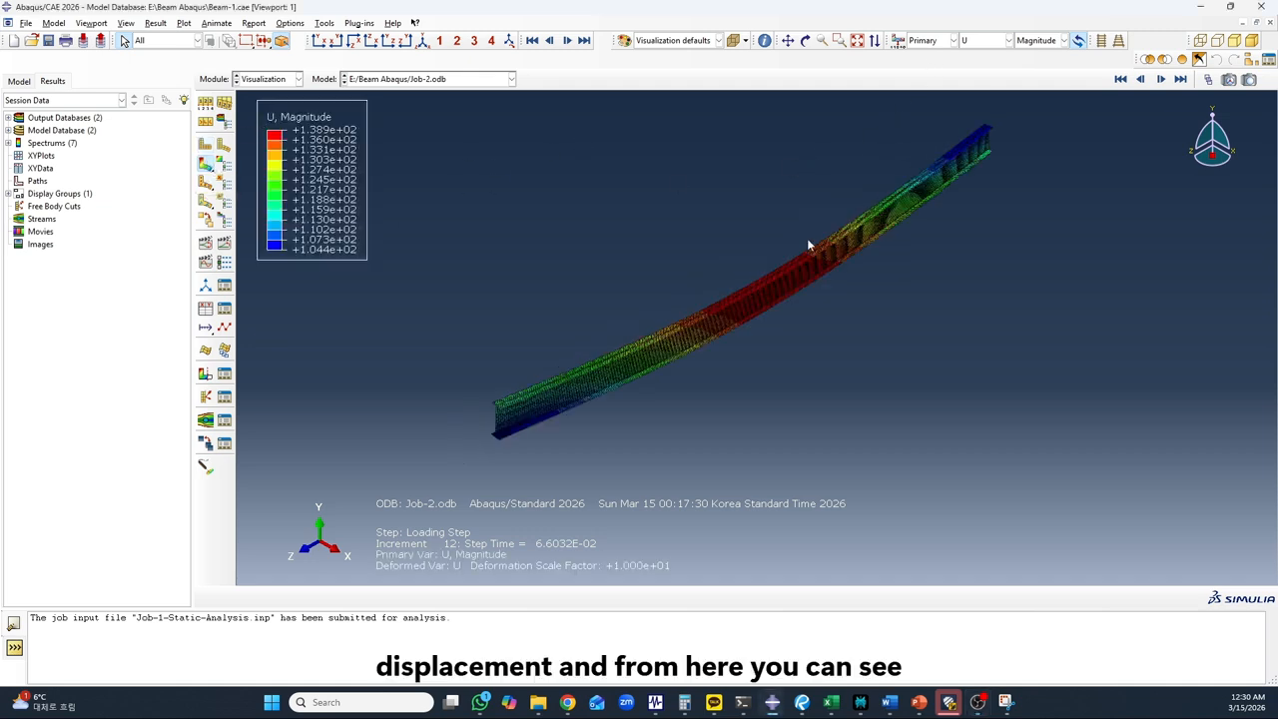
Review the von Mises stress contours, return to displacement magnitude U, and examine the deflected beam from a side angle
{"action": "left_click", "coordinate": [1008, 40]}
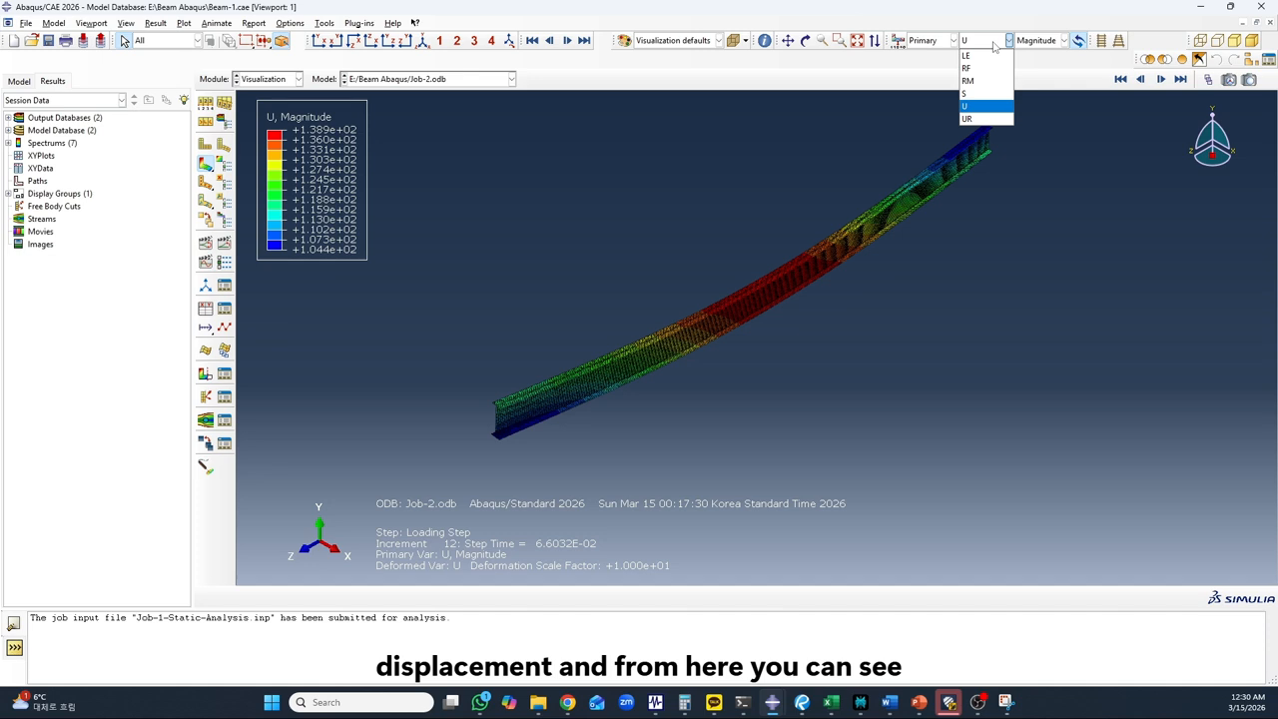
{"action": "left_click", "coordinate": [973, 94]}
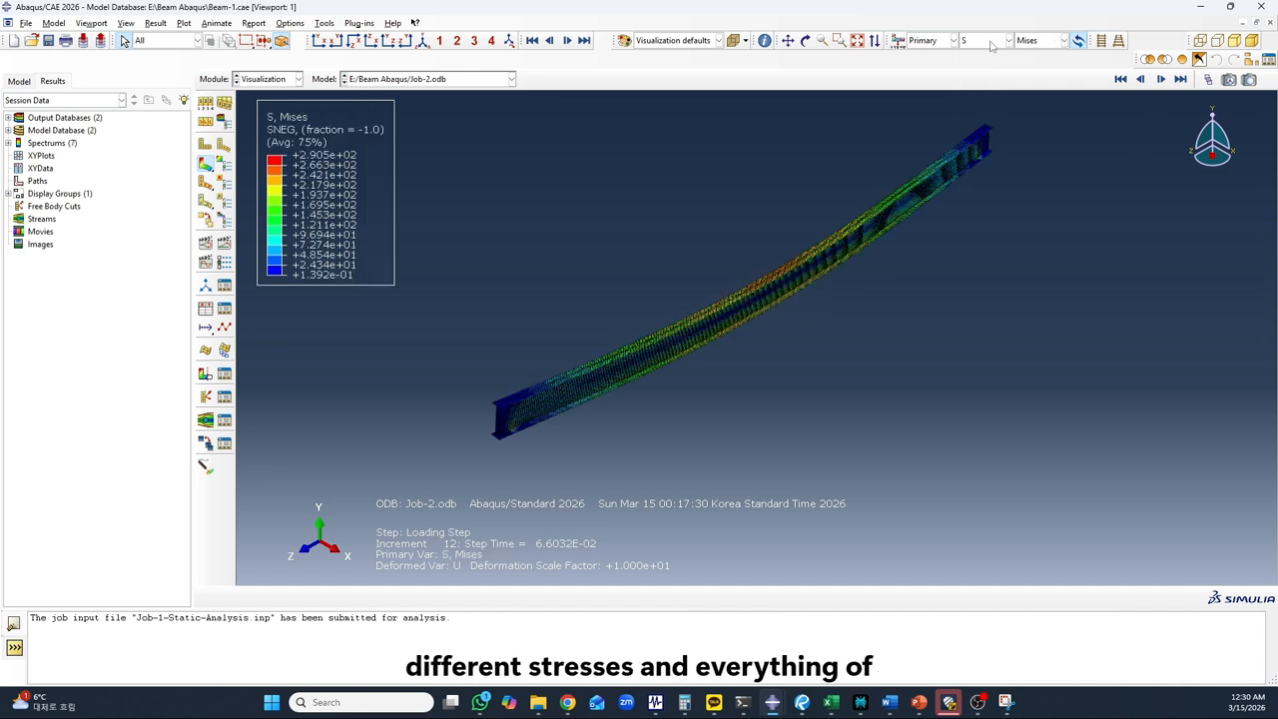
{"action": "left_click", "coordinate": [998, 42]}
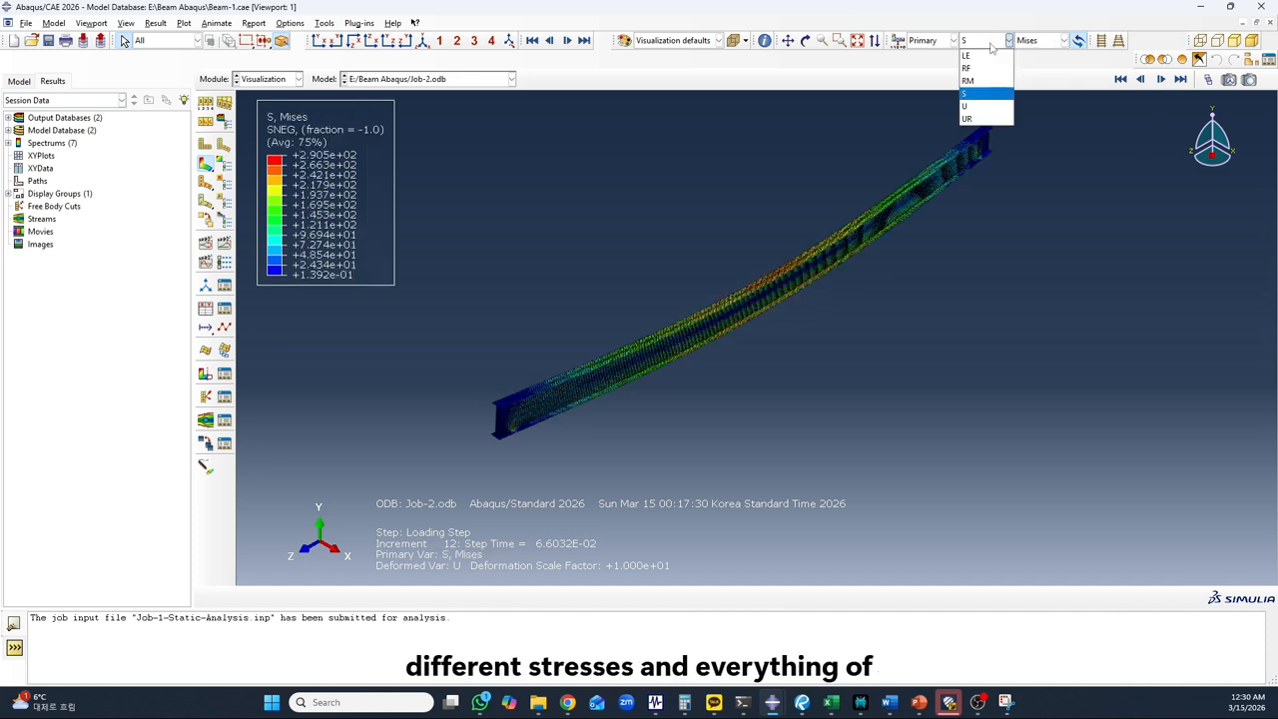
{"action": "left_click", "coordinate": [979, 107]}
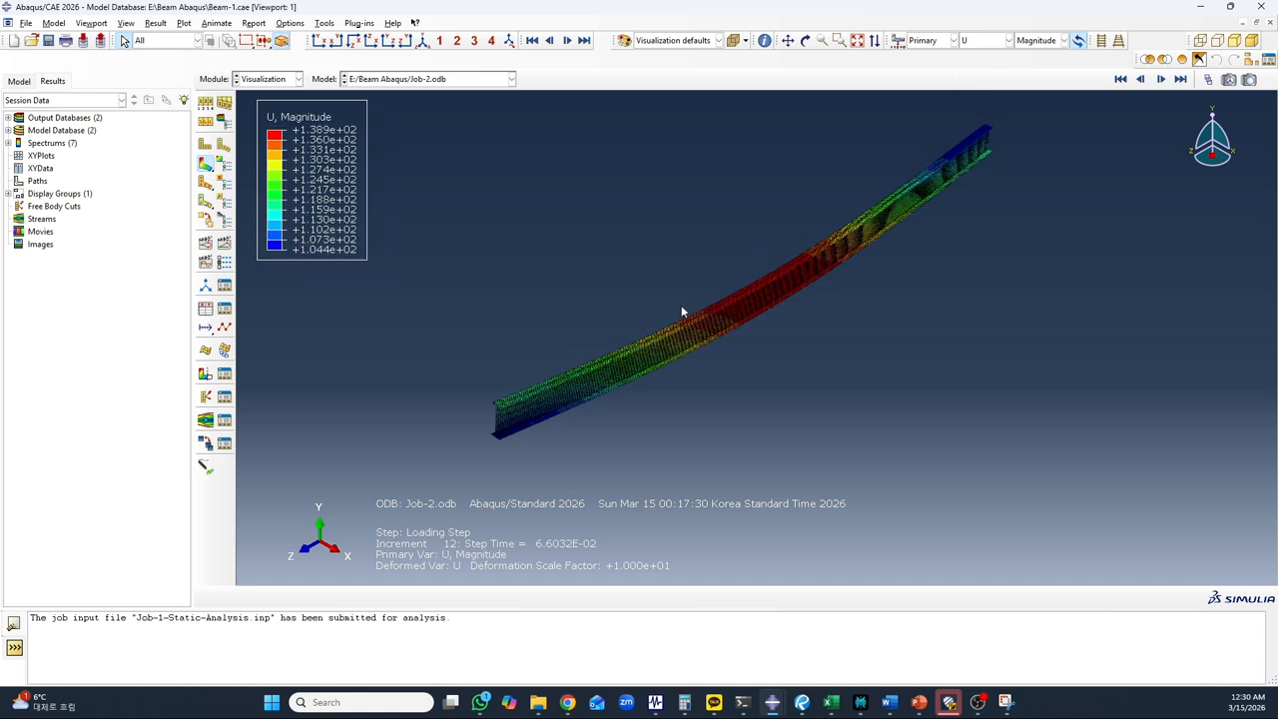
{"action": "left_click", "coordinate": [805, 41]}
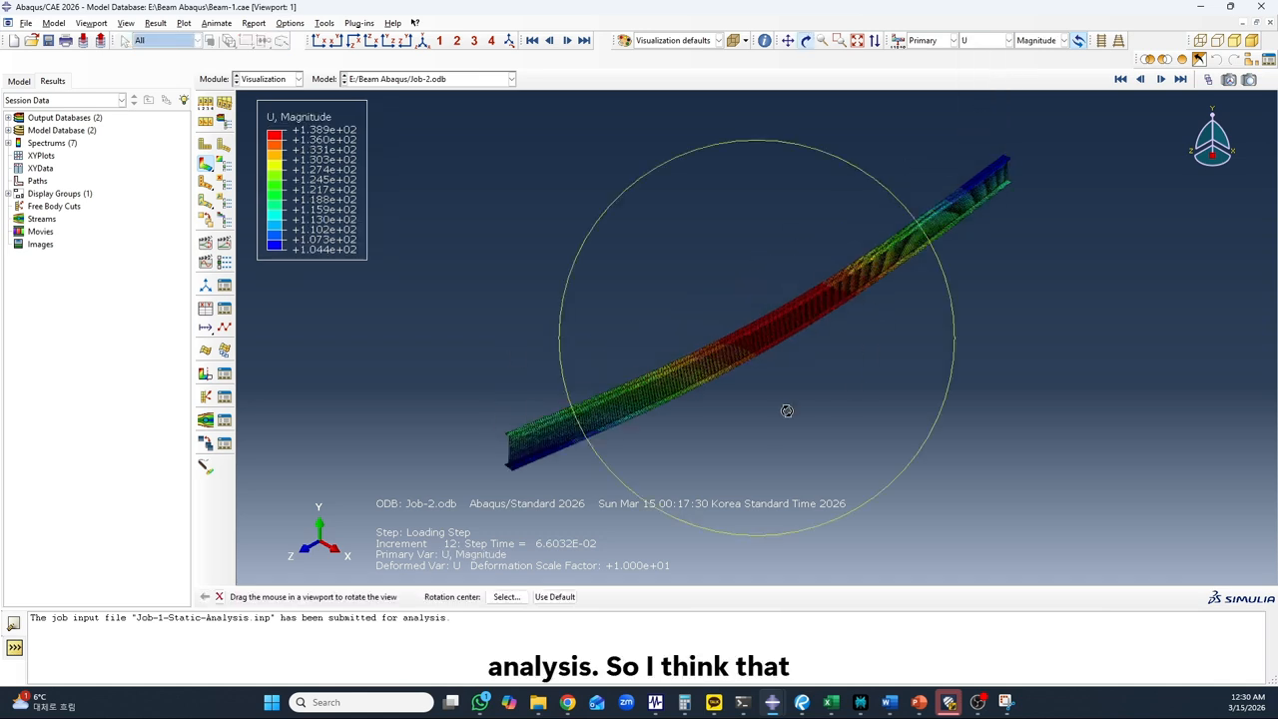
{"action": "mouse_move", "coordinate": [787, 411]}
{"action": "left_mouse_down"}
{"action": "mouse_move", "coordinate": [741, 357]}
{"action": "mouse_move", "coordinate": [815, 383]}
{"action": "mouse_move", "coordinate": [913, 342]}
{"action": "mouse_move", "coordinate": [727, 322]}
{"action": "mouse_move", "coordinate": [710, 350]}
{"action": "mouse_move", "coordinate": [779, 327]}
{"action": "mouse_move", "coordinate": [778, 307]}
{"action": "mouse_move", "coordinate": [875, 330]}
{"action": "mouse_move", "coordinate": [723, 354]}
{"action": "mouse_move", "coordinate": [761, 362]}
{"action": "mouse_move", "coordinate": [749, 354]}
{"action": "left_mouse_up"}
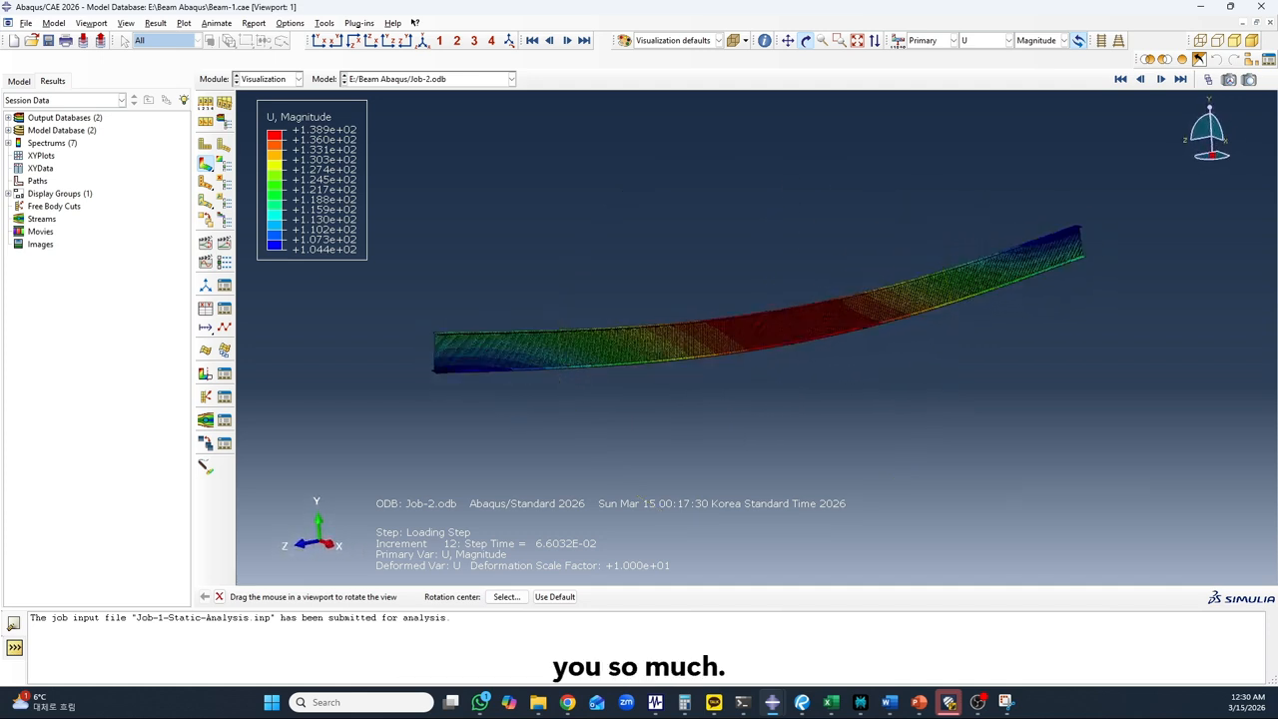